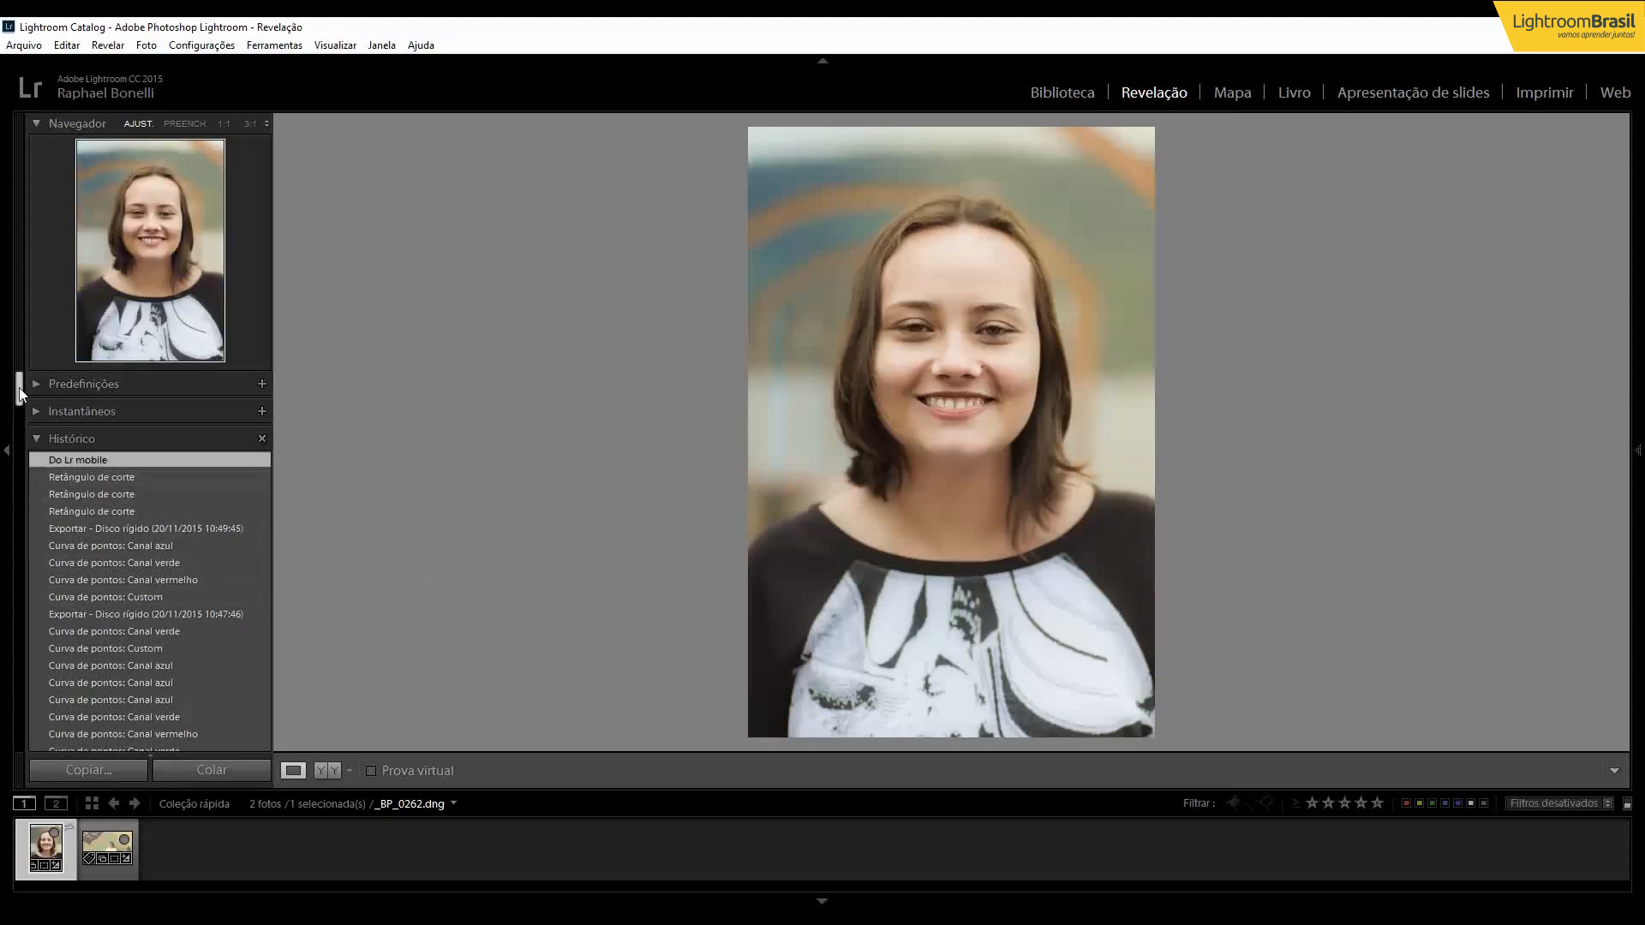
Review the portrait's edit history from the latest entry down to the initial settings reset, collapsing the collections list
{"action": "mouse_move", "coordinate": [1641, 482]}
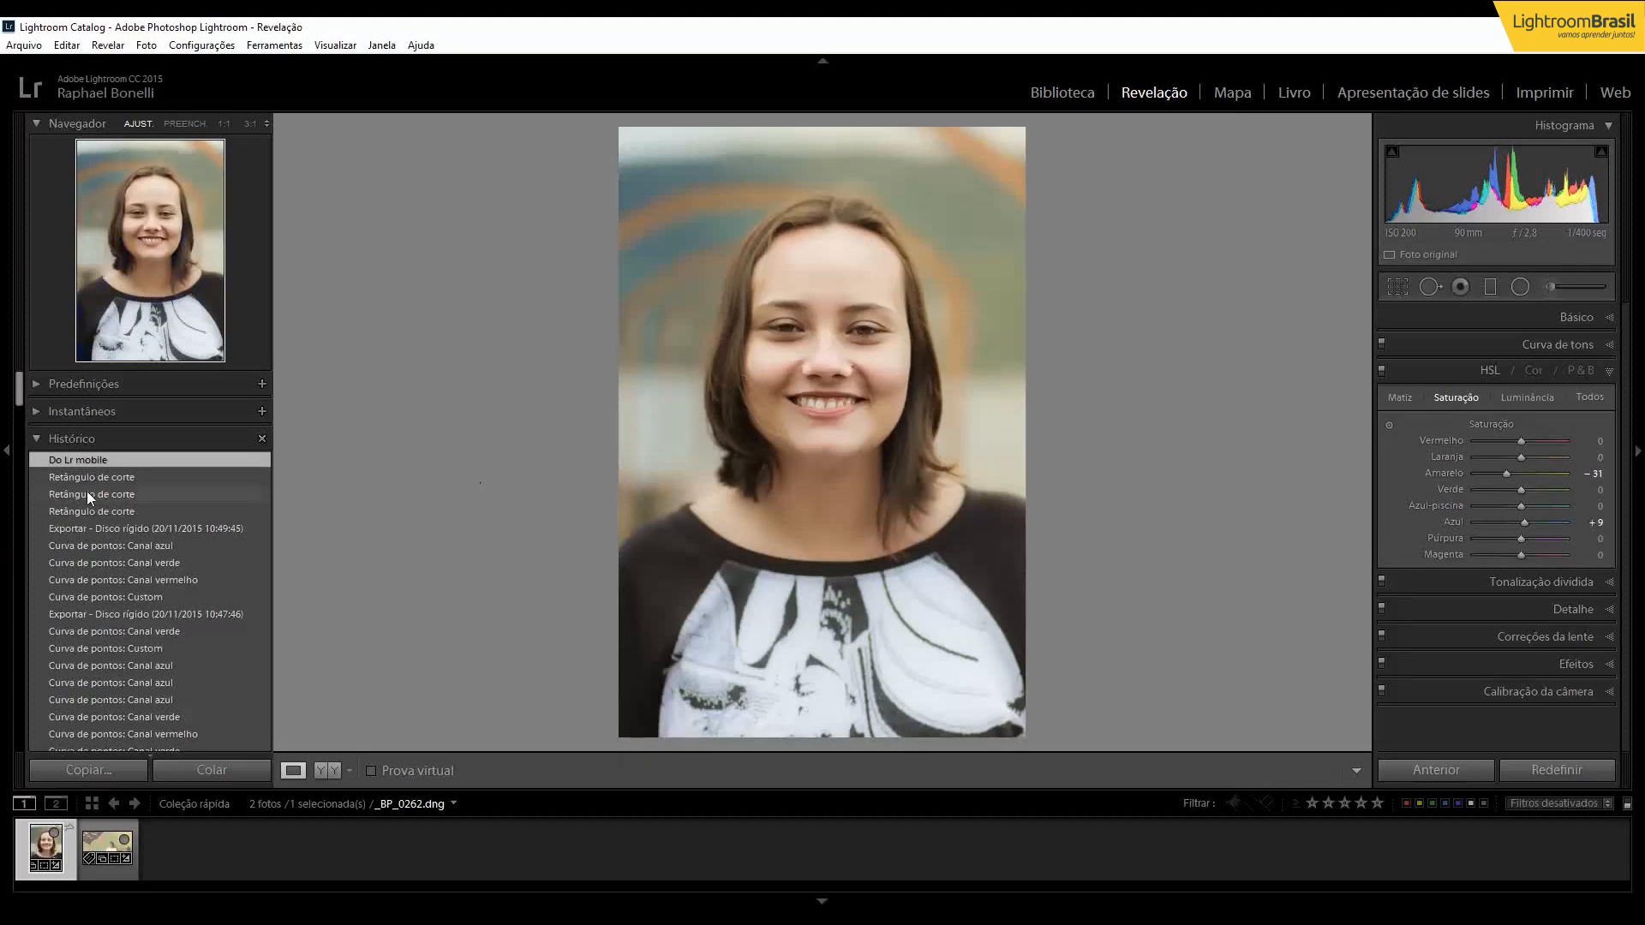
{"action": "scroll", "coordinate": [85, 471], "scroll_direction": "down", "scroll_amount": 10}
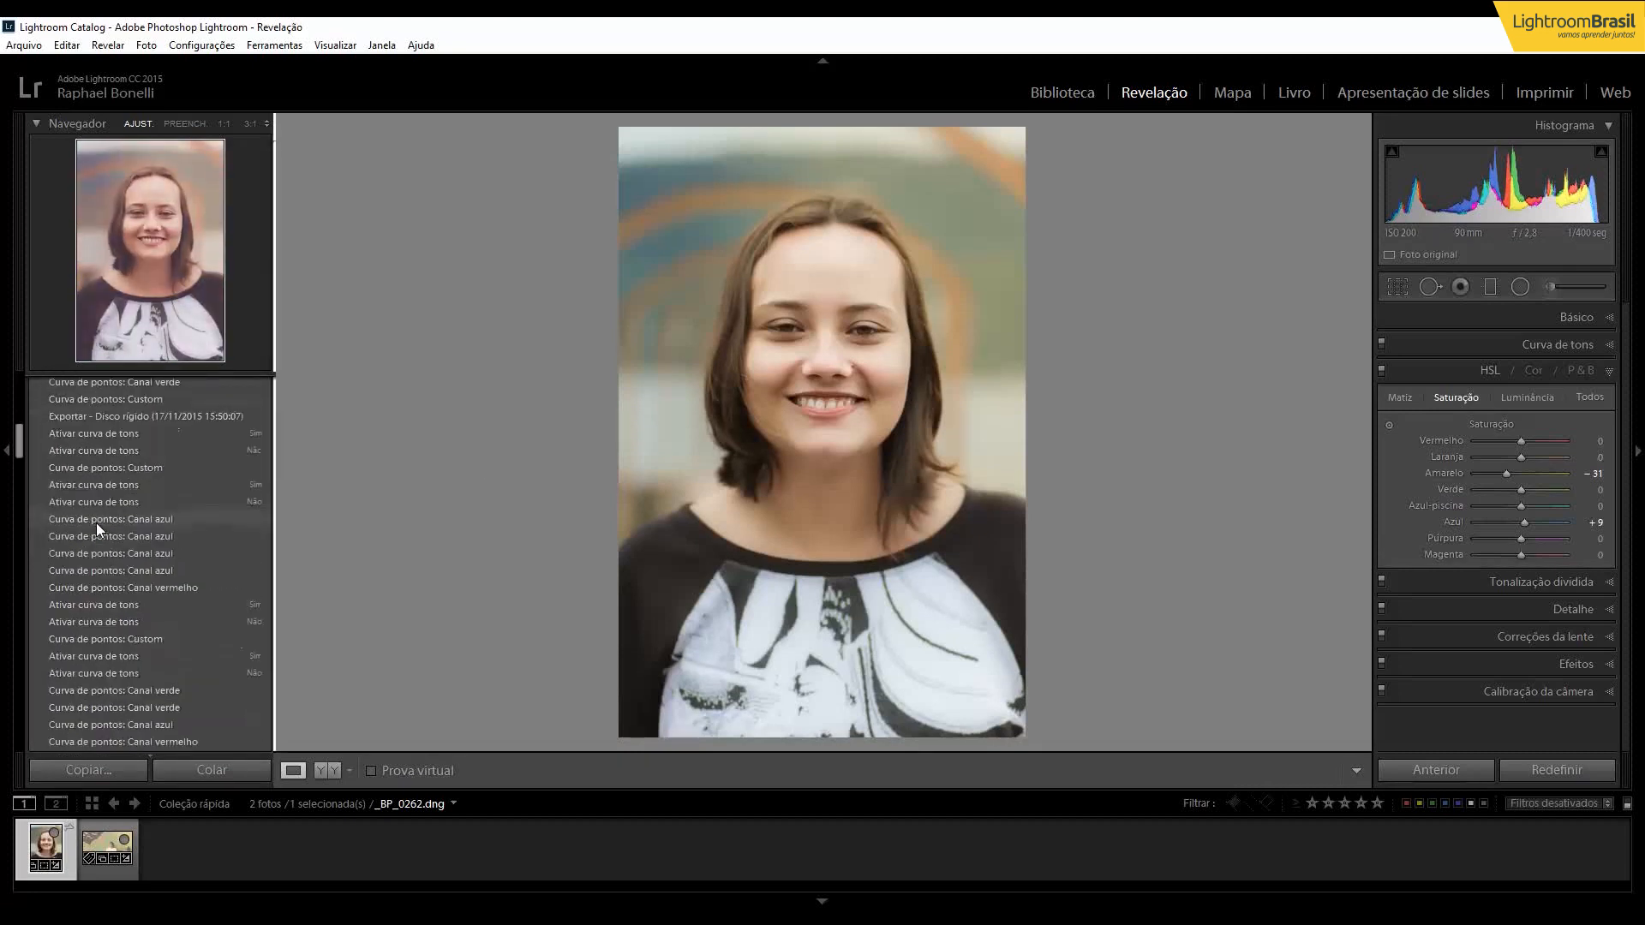
{"action": "scroll", "coordinate": [101, 531], "scroll_direction": "down", "scroll_amount": 10}
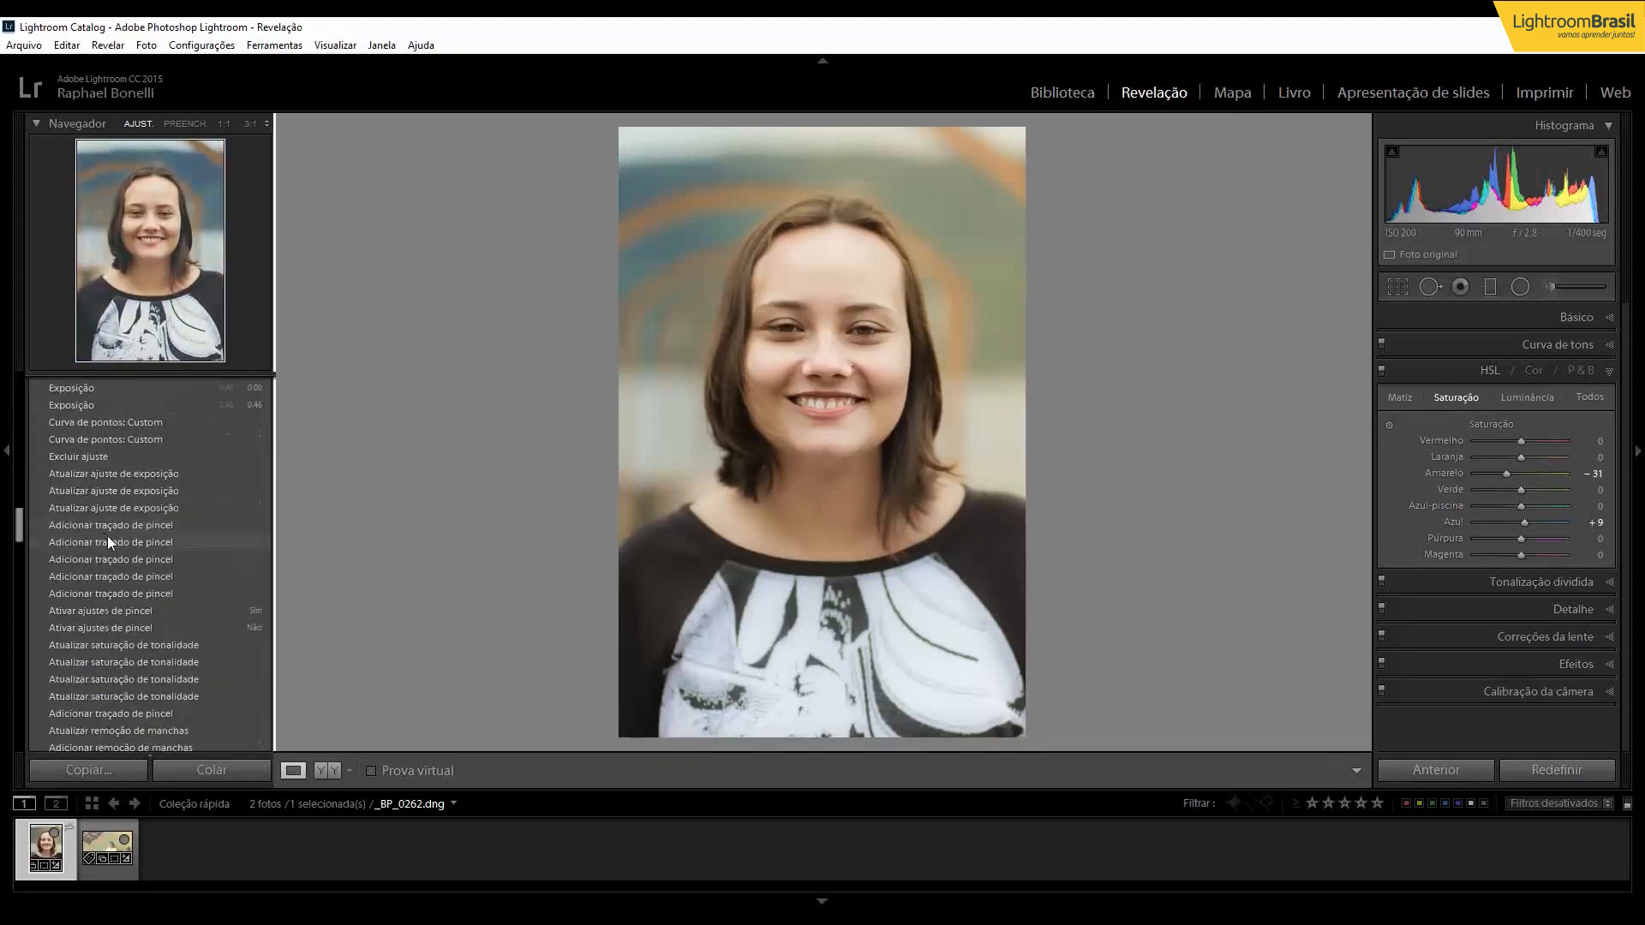
{"action": "scroll", "coordinate": [111, 542], "scroll_direction": "down", "scroll_amount": 15}
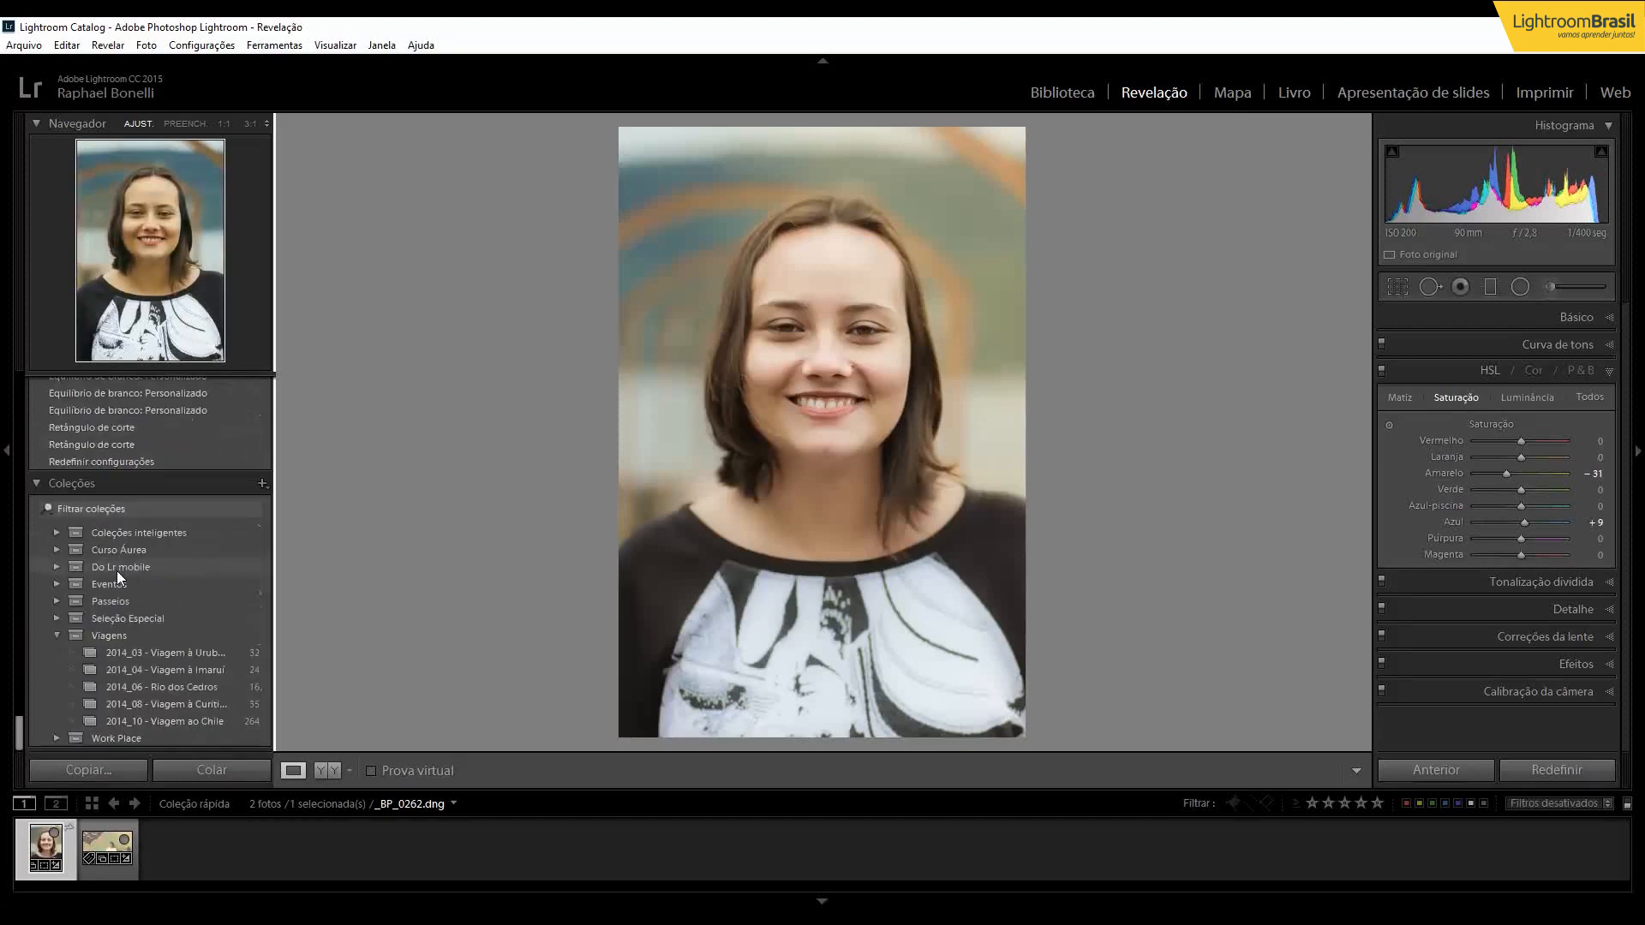
{"action": "scroll", "coordinate": [118, 581], "scroll_direction": "up", "scroll_amount": 1}
{"action": "left_click", "coordinate": [35, 712]}
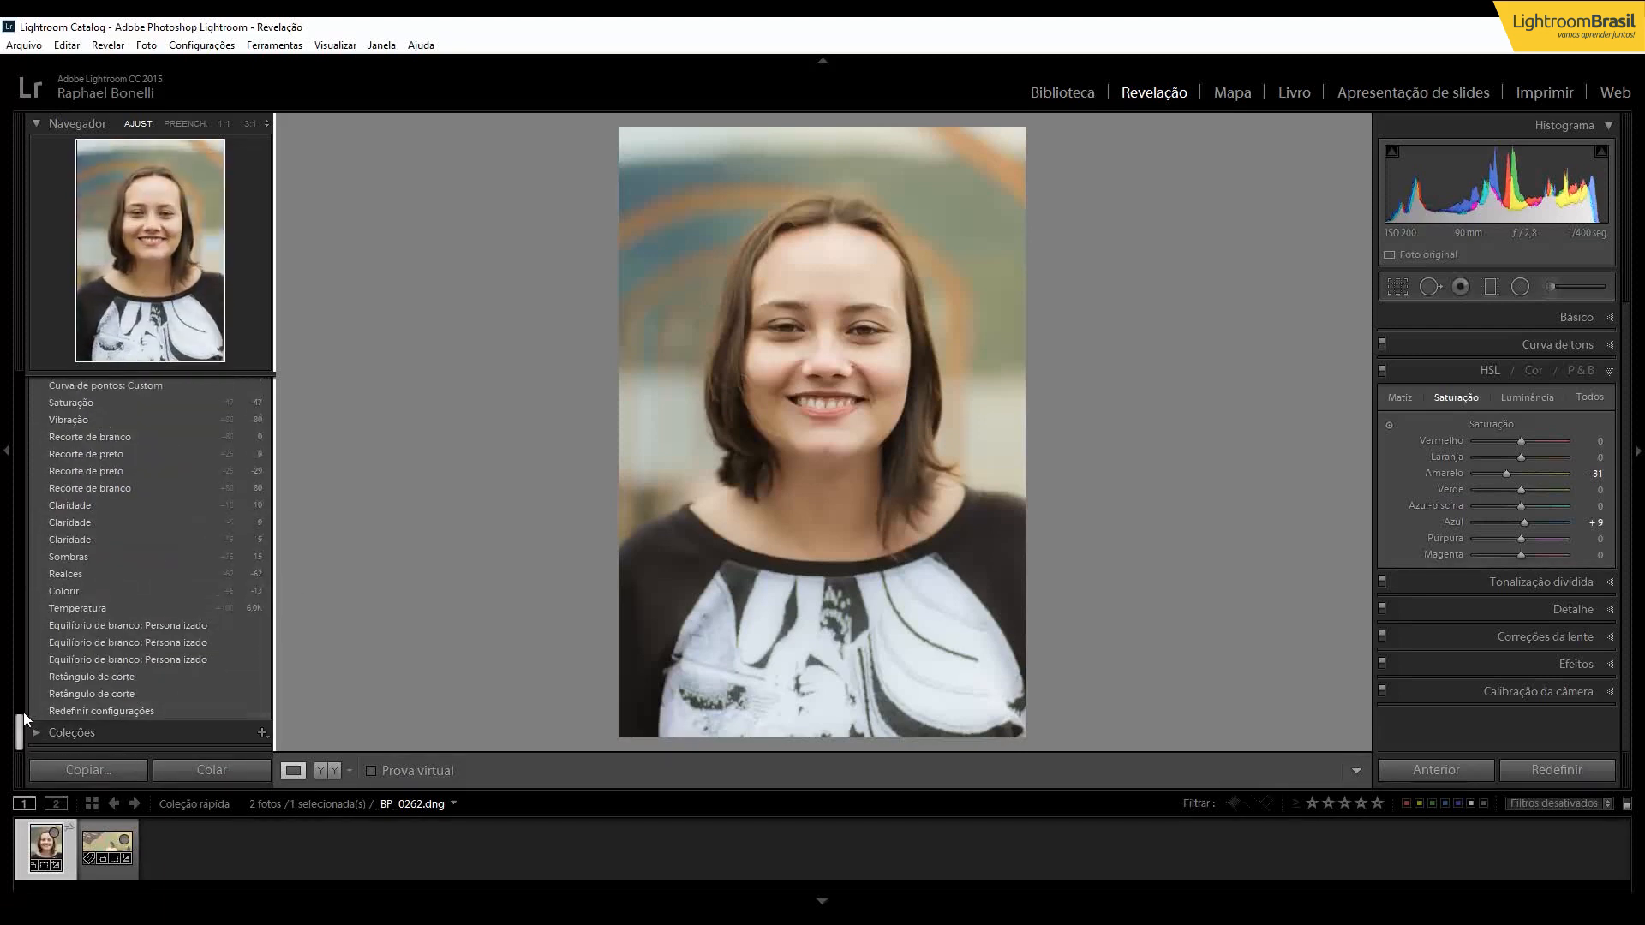
{"action": "scroll", "coordinate": [106, 586], "scroll_direction": "up", "scroll_amount": 15}
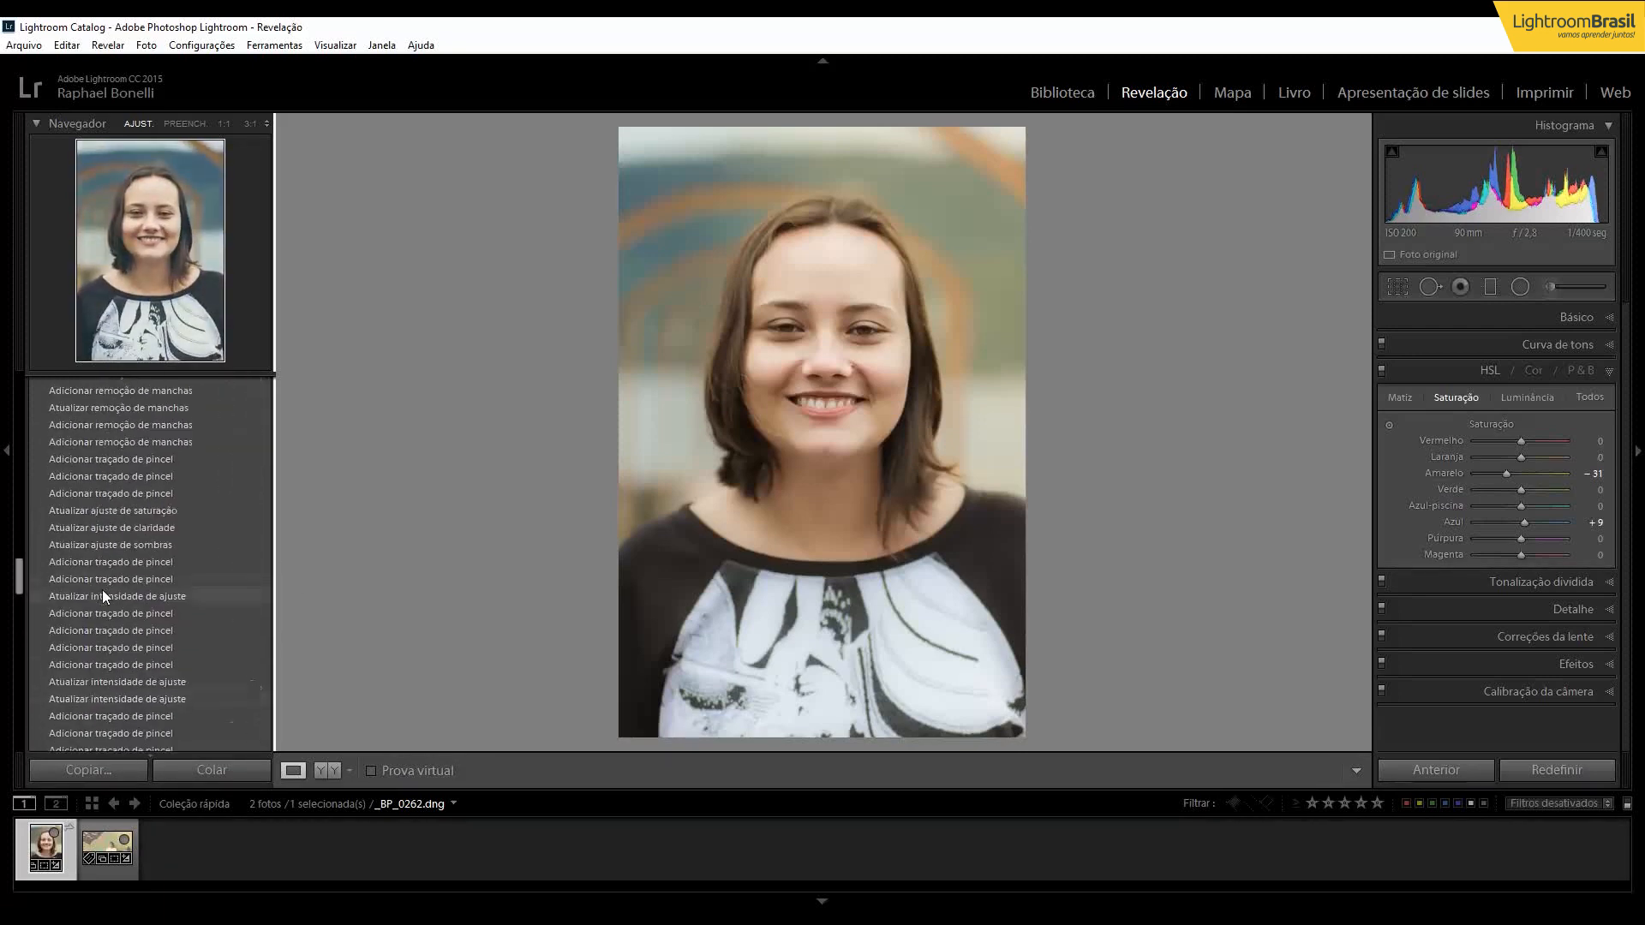
{"action": "scroll", "coordinate": [101, 590], "scroll_direction": "up", "scroll_amount": 15}
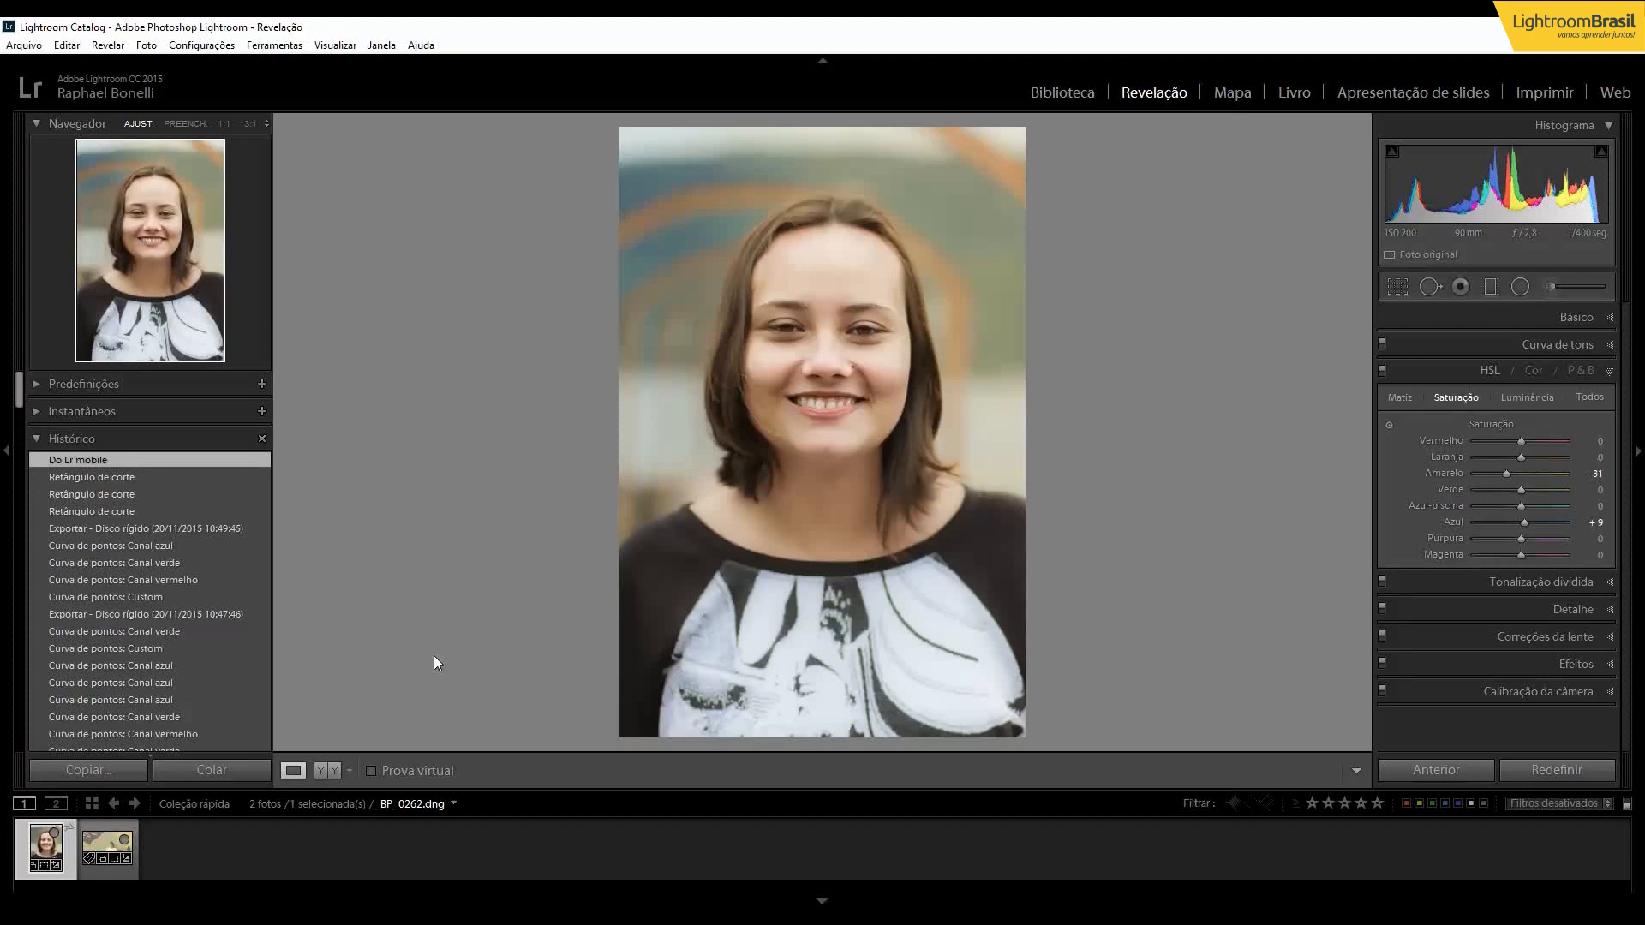
Reveal the saved snapshots and compare the portrait before and after side by side, returning to the single-photo view
{"action": "left_click", "coordinate": [36, 411]}
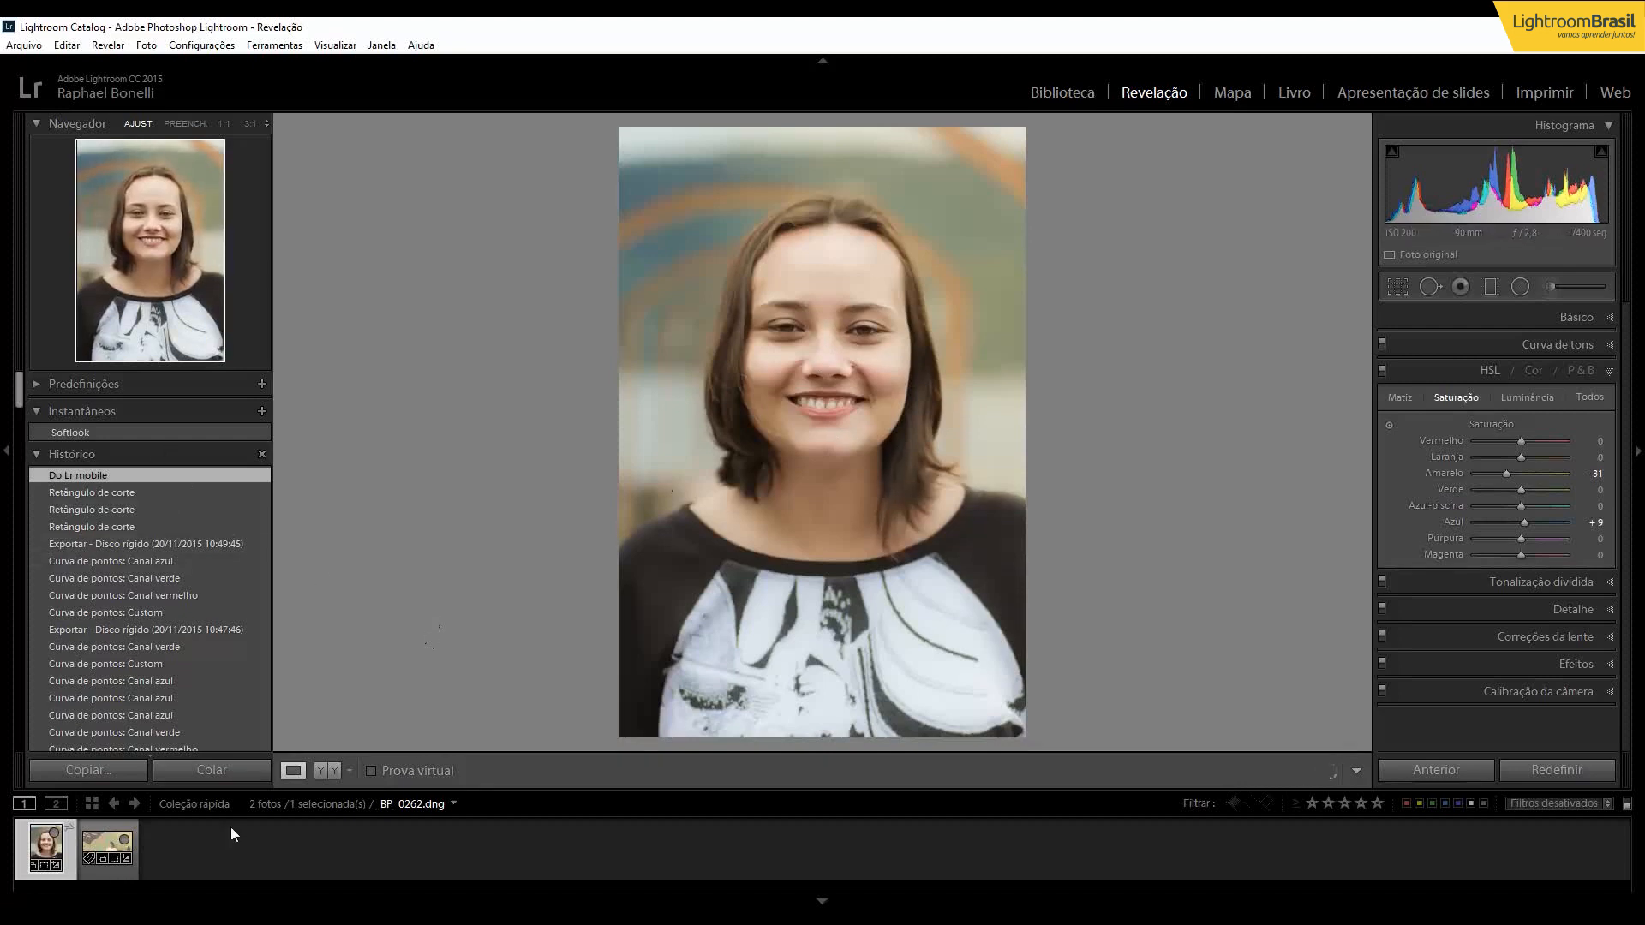
{"action": "left_click", "coordinate": [322, 772]}
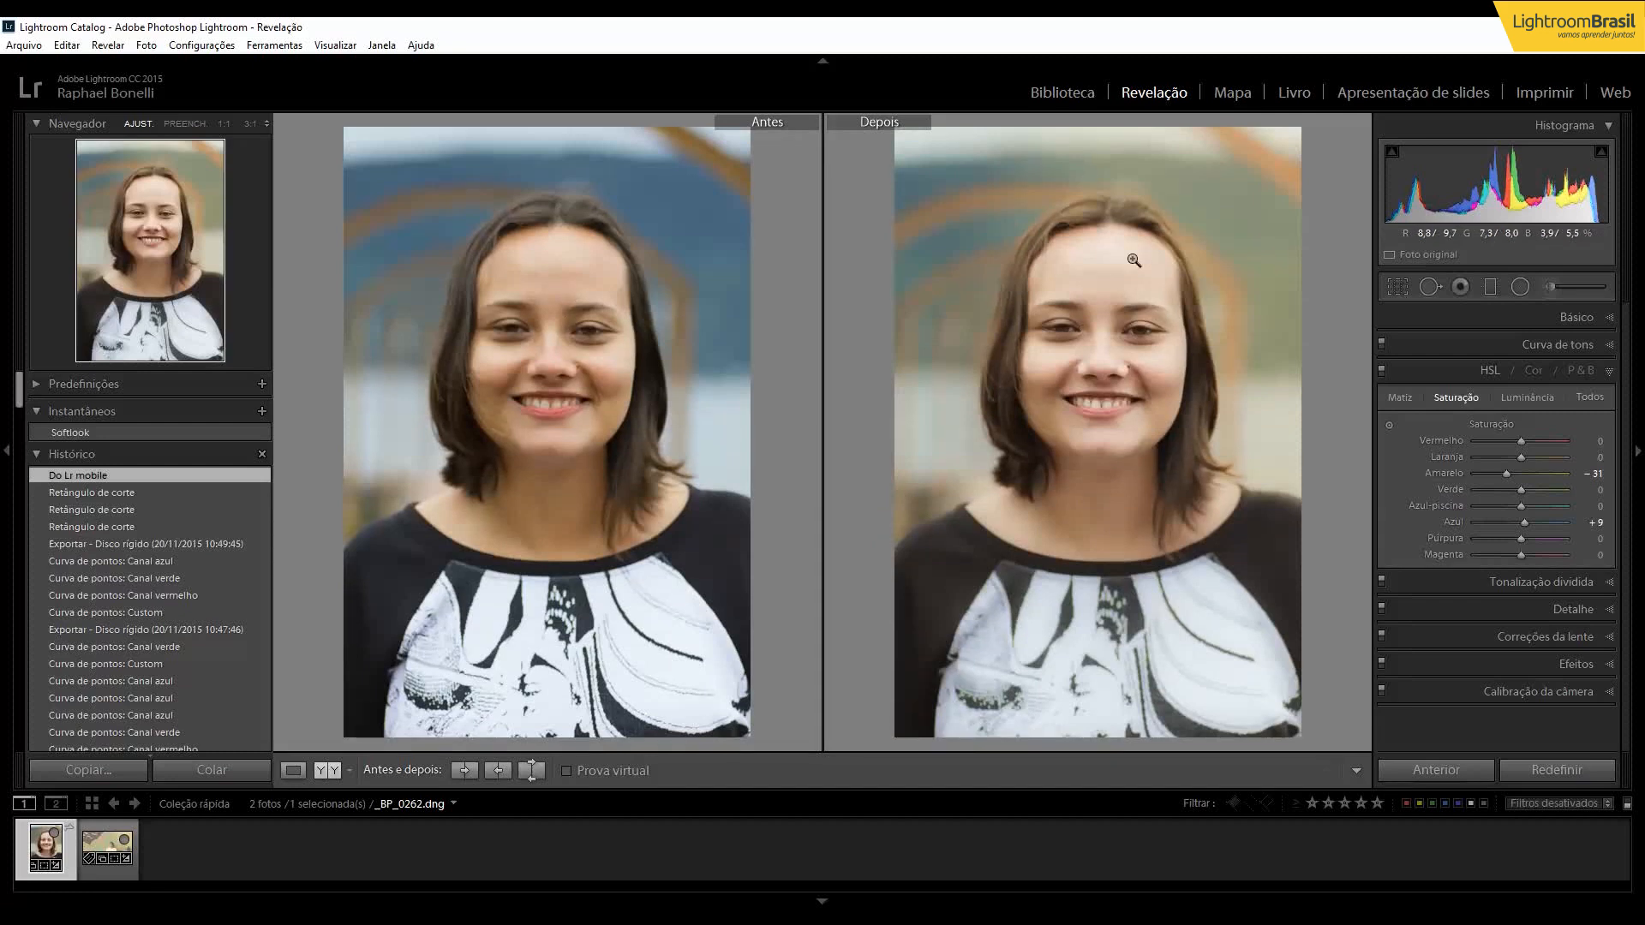
{"action": "left_click", "coordinate": [292, 771]}
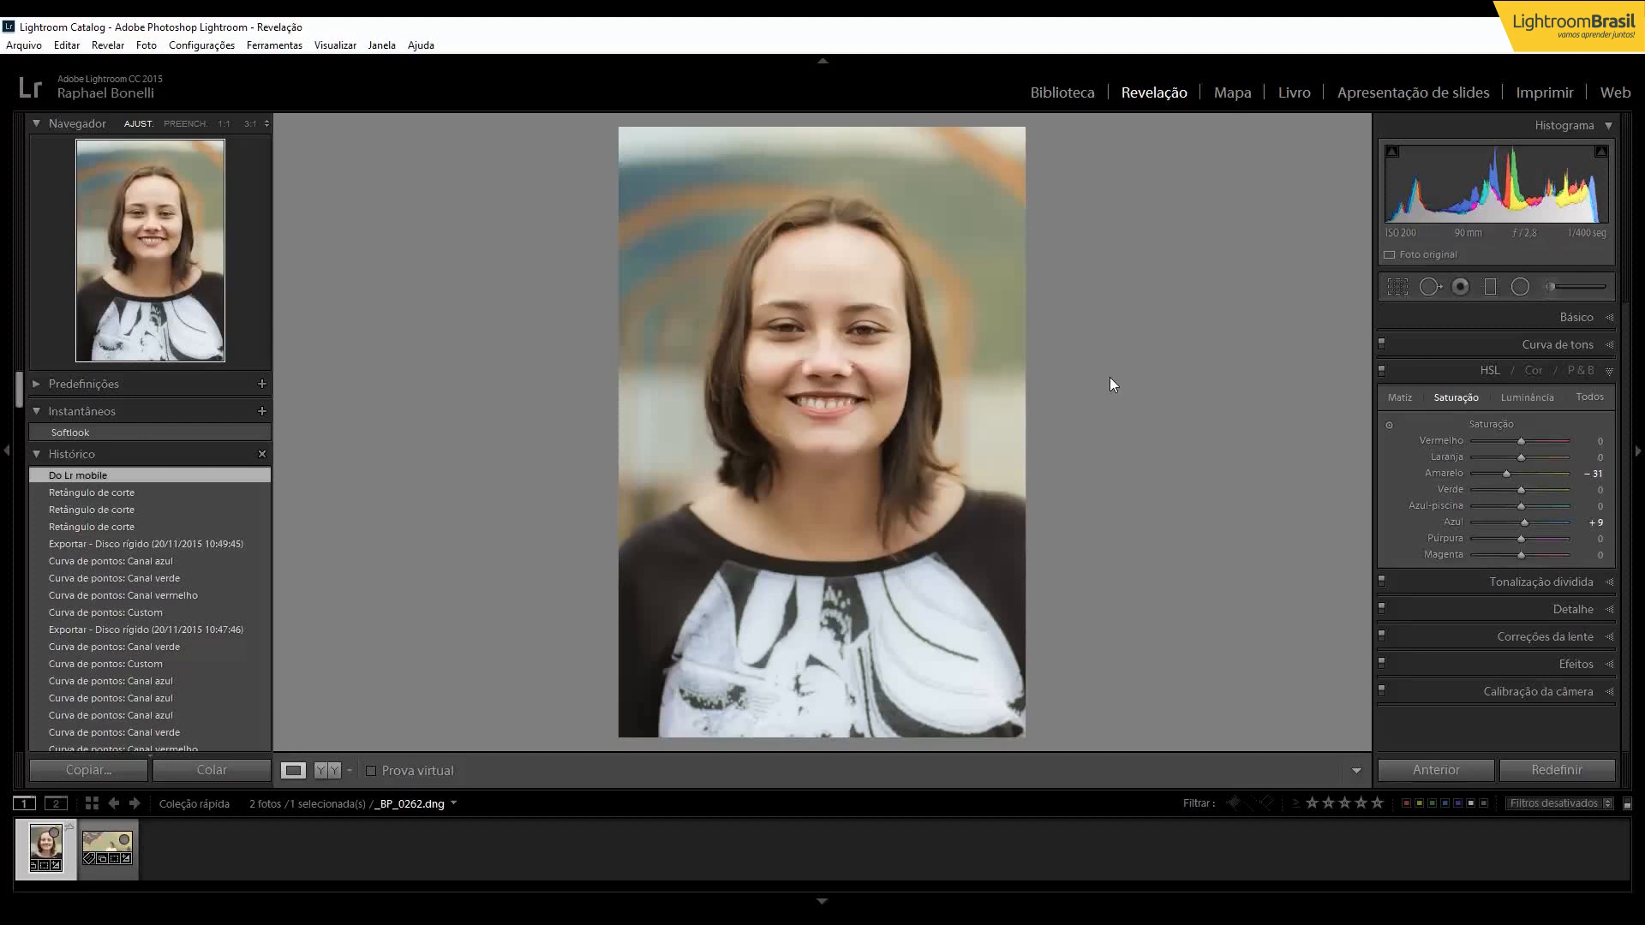
Save the current edit state as a new snapshot named "Foto Tratada 01"
{"action": "left_click", "coordinate": [262, 412]}
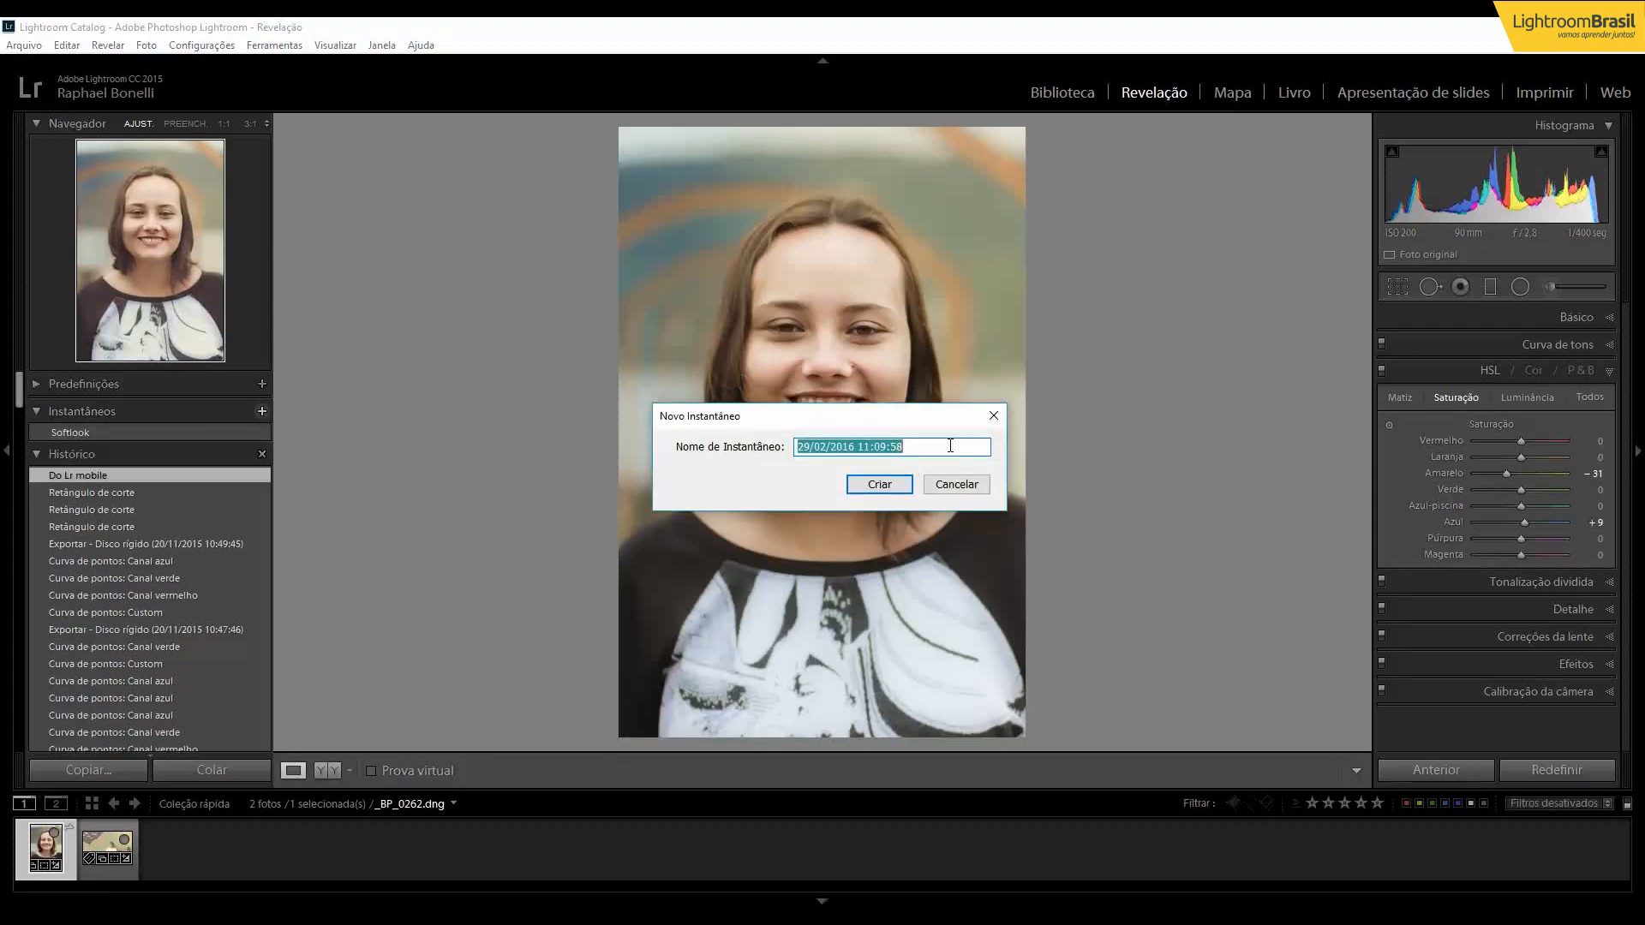
{"action": "type", "text": "Foto Tratada 01"}
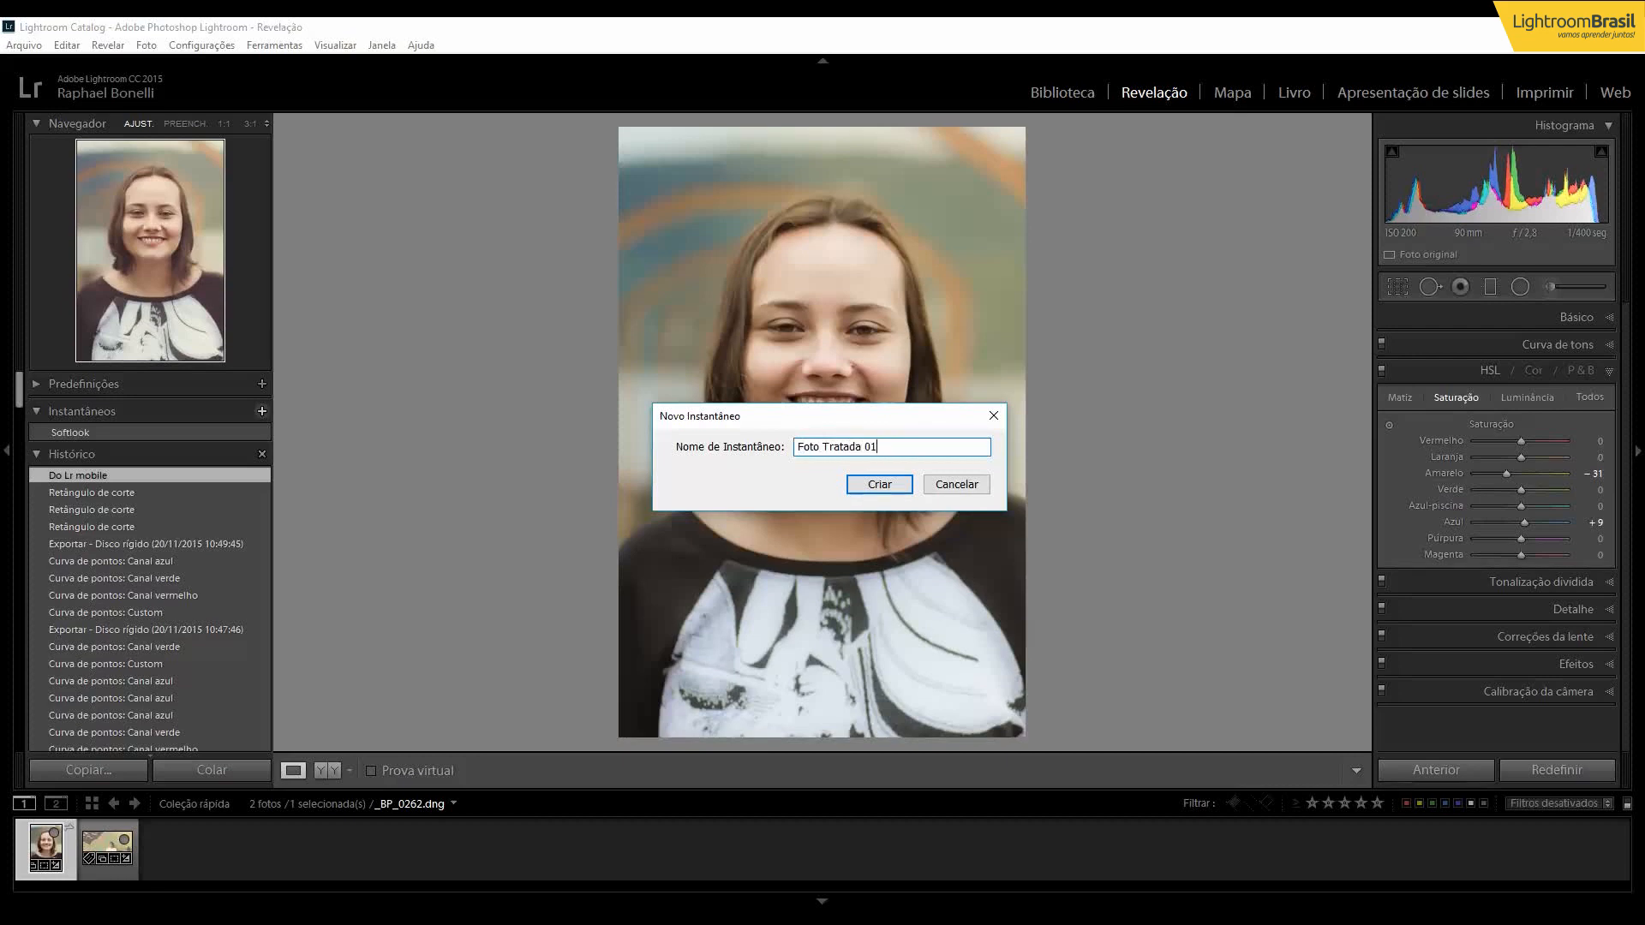
{"action": "key", "text": "Return"}
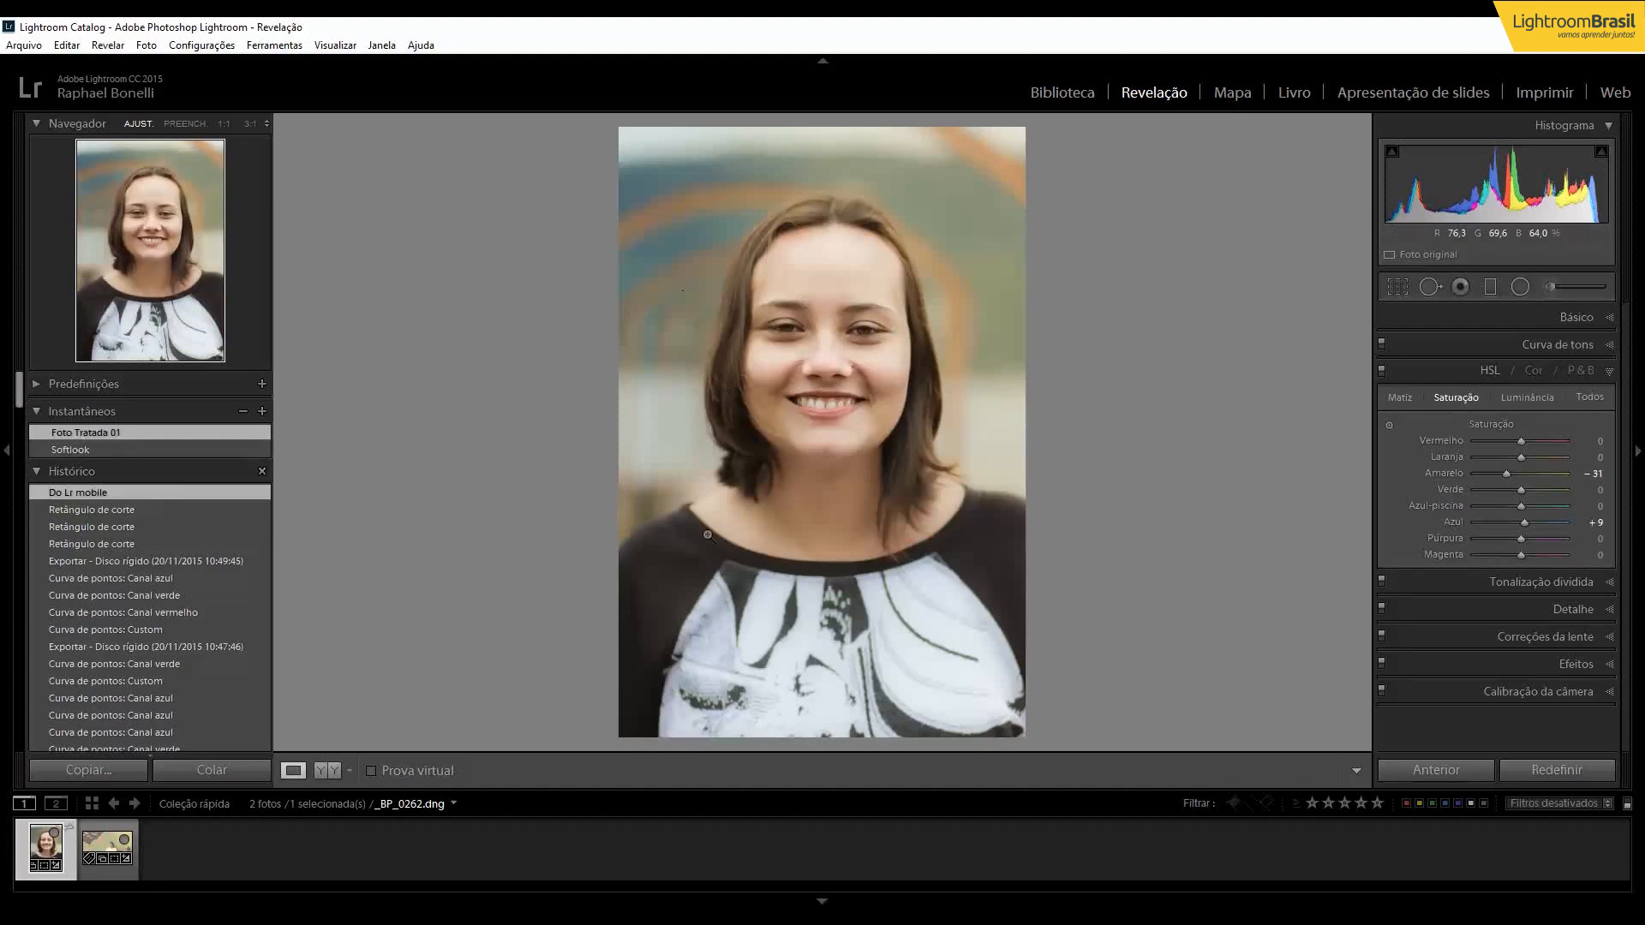
Shift the portrait's white balance by warming the temperature and setting the tint to -114
{"action": "left_click", "coordinate": [1589, 317]}
{"action": "left_click_drag", "start_coordinate": [1511, 395], "coordinate": [1484, 420]}
{"action": "left_click", "coordinate": [1611, 319]}
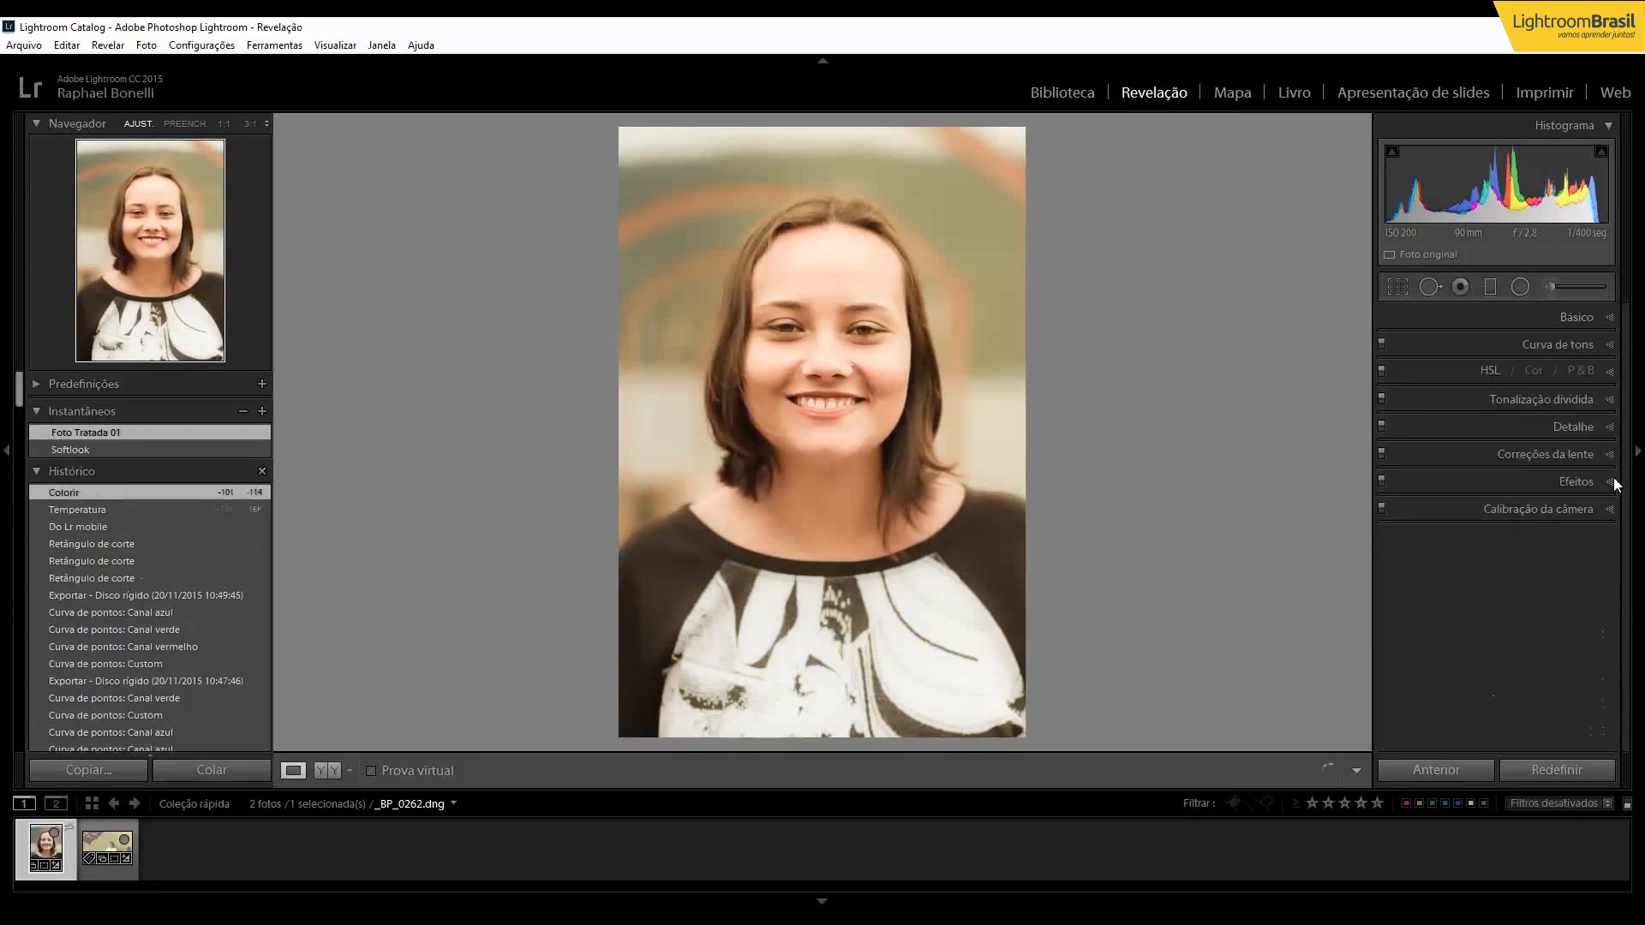
Edit the blue channel of the point tone curve, raising the shadows and lowering the highlights
{"action": "left_click", "coordinate": [1611, 344]}
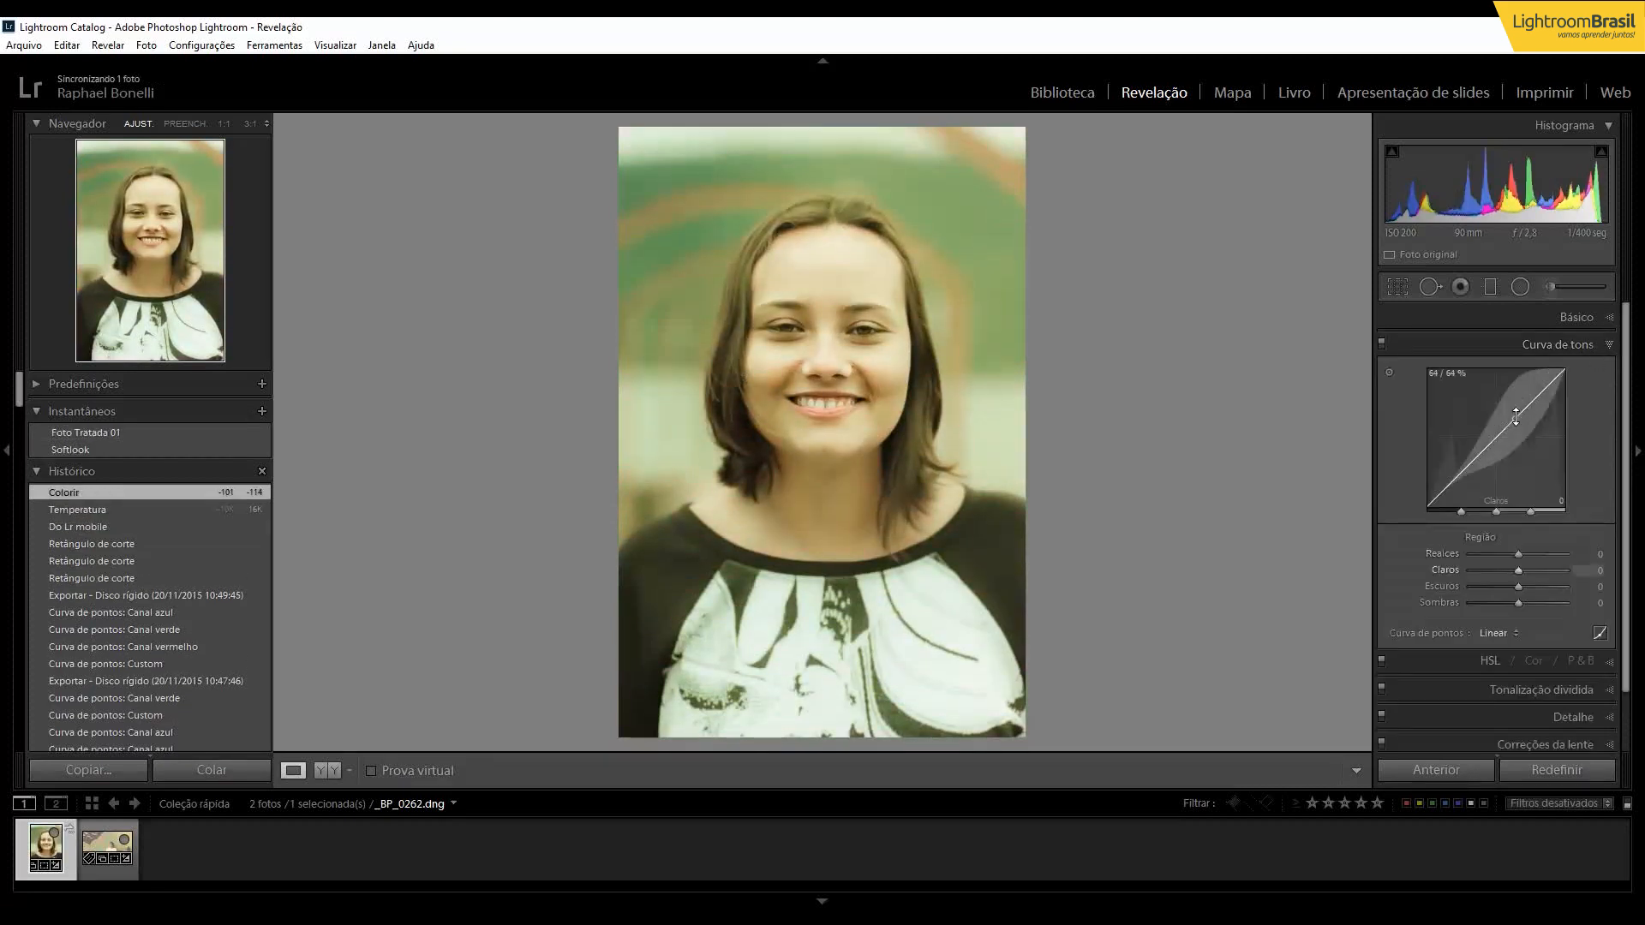
{"action": "left_click", "coordinate": [1599, 633]}
{"action": "left_click", "coordinate": [1542, 530]}
{"action": "left_click", "coordinate": [1504, 600]}
{"action": "left_click_drag", "start_coordinate": [1458, 478], "coordinate": [1454, 461]}
{"action": "left_click_drag", "start_coordinate": [1524, 395], "coordinate": [1540, 418]}
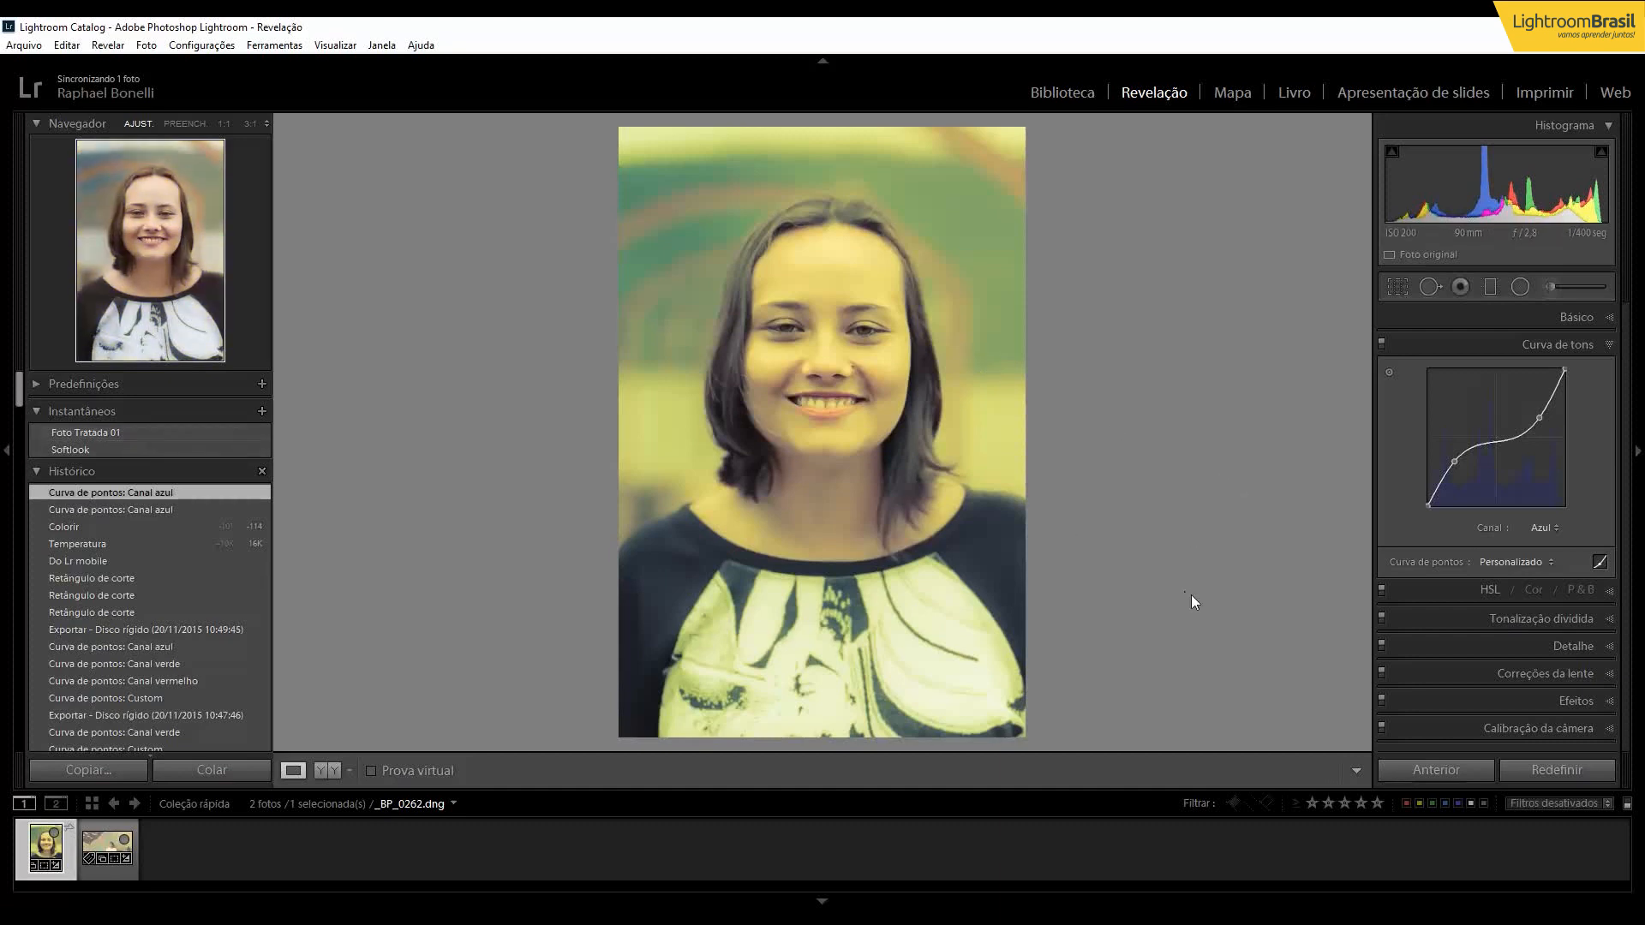
Restore the portrait to the "Foto Tratada 01" snapshot and collapse the tone curve settings
{"action": "left_click", "coordinate": [101, 432]}
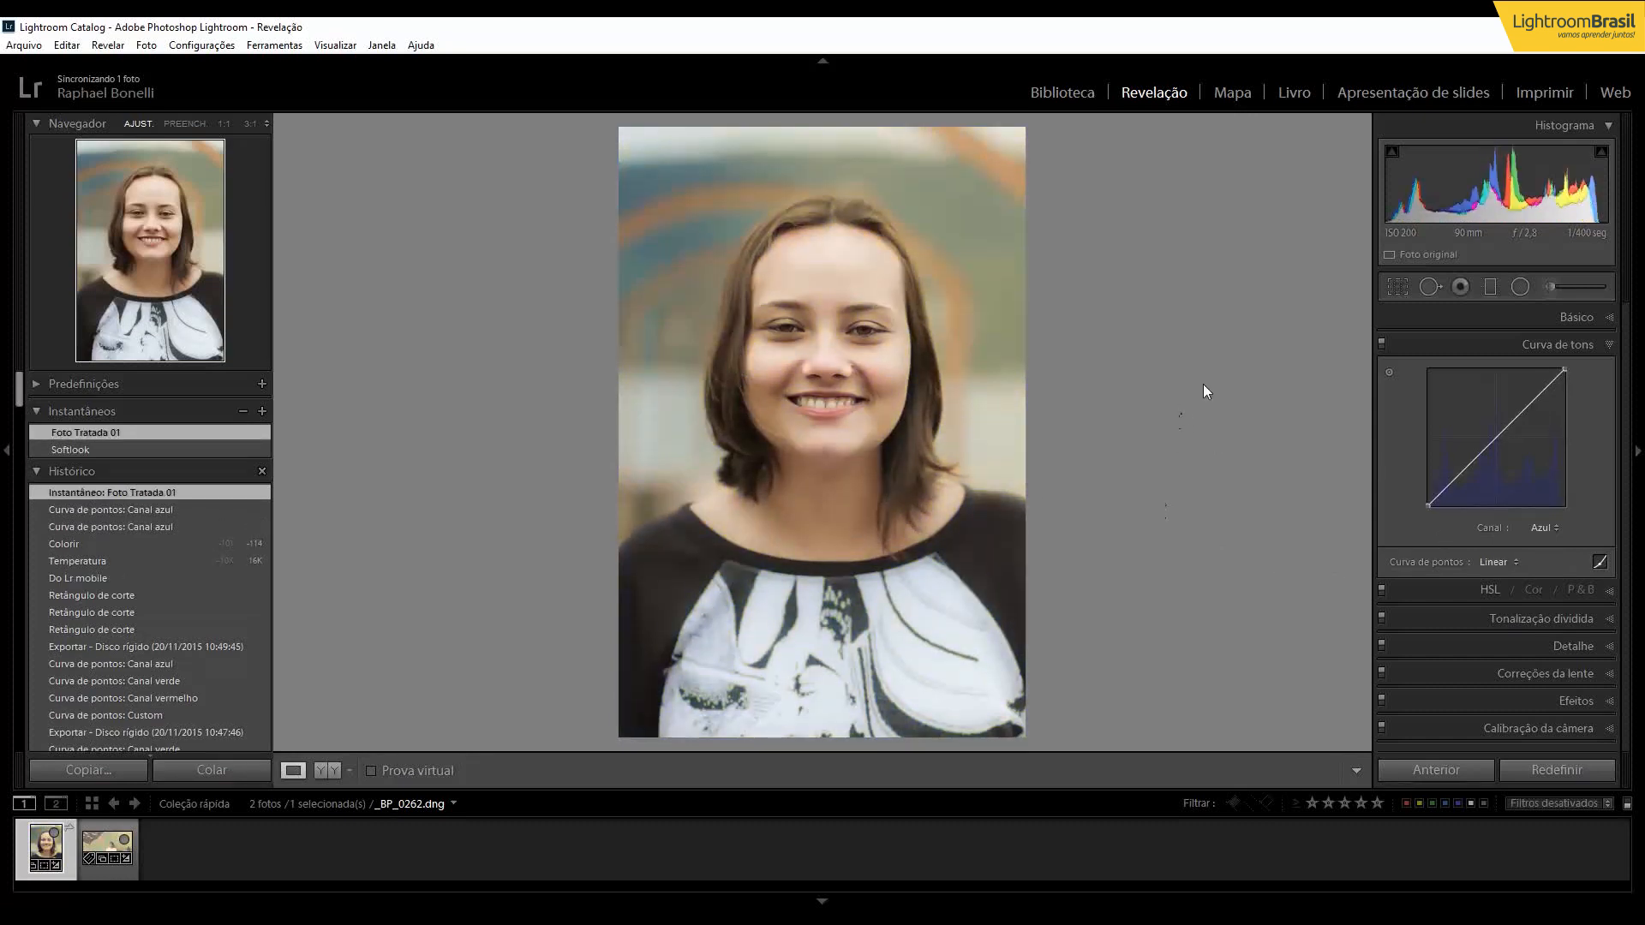
{"action": "left_click", "coordinate": [1608, 343]}
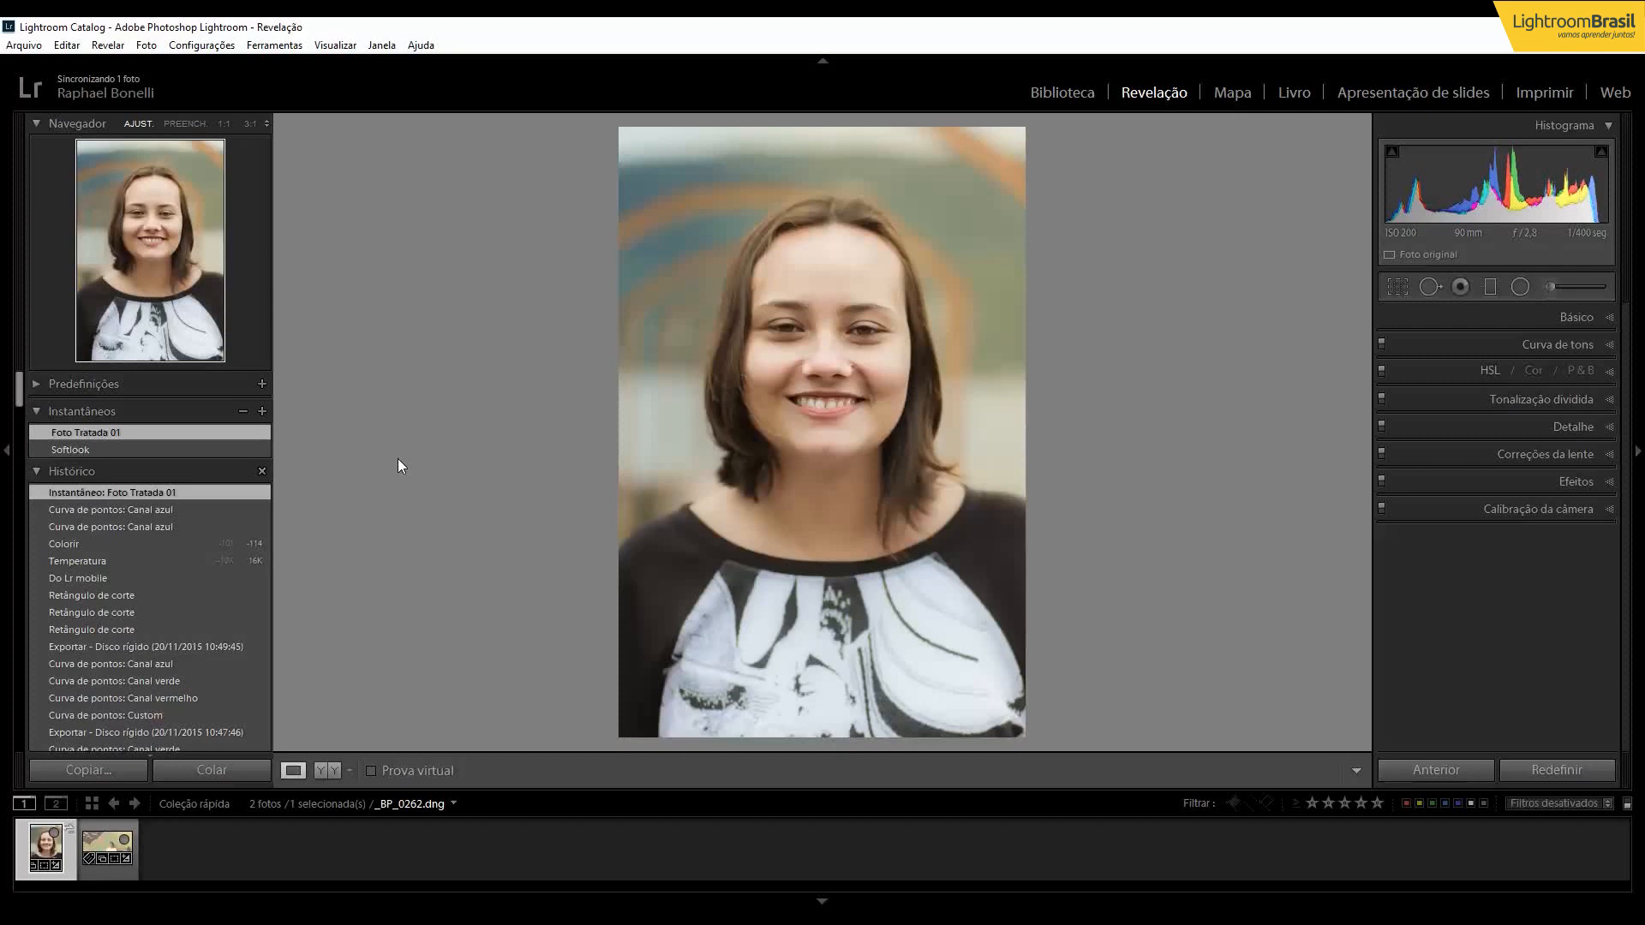
View the portrait with the Softlook snapshot, and return to the "Foto Tratada 01" snapshot
{"action": "left_click", "coordinate": [156, 449]}
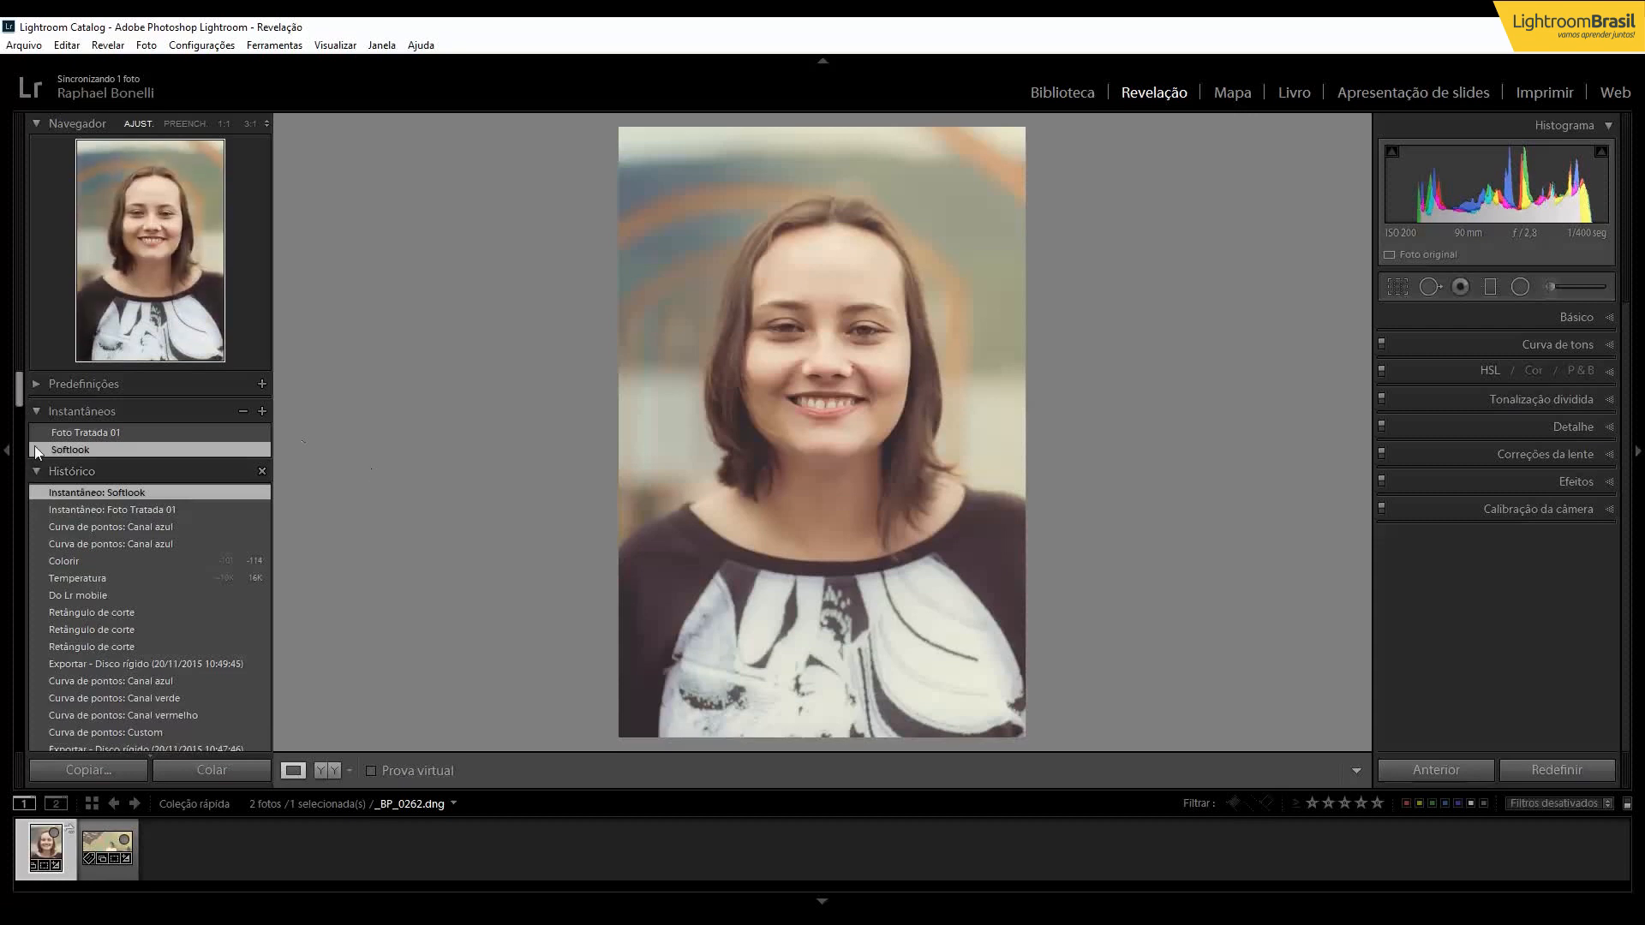
{"action": "left_click", "coordinate": [79, 432]}
{"action": "left_click", "coordinate": [105, 432]}
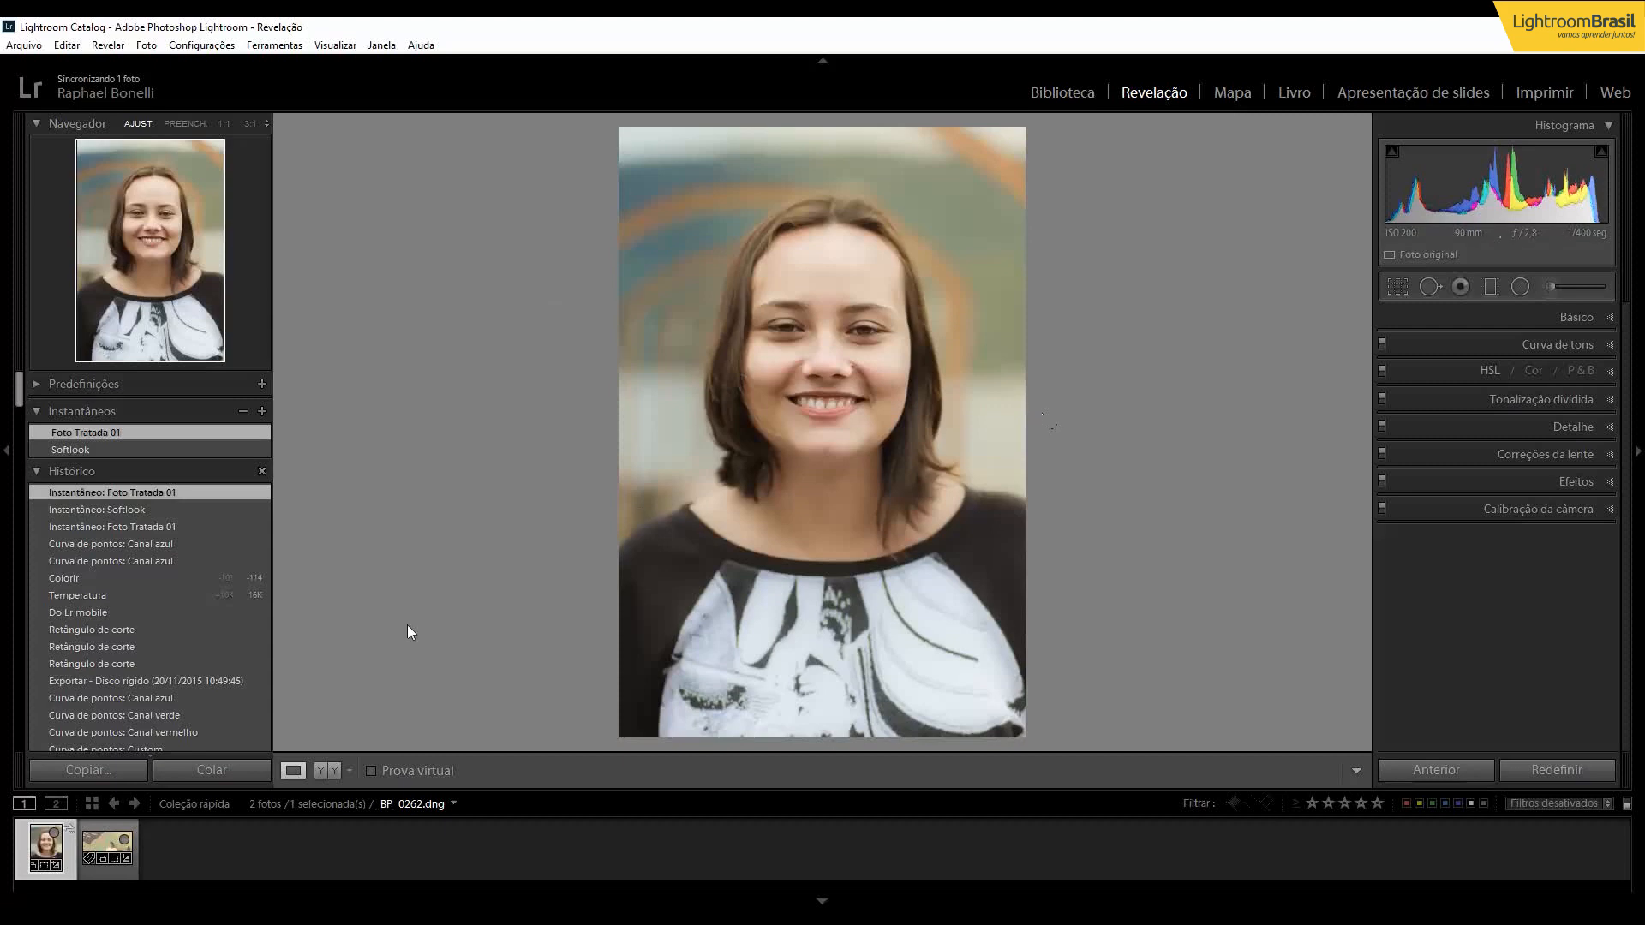
Compare the portrait before and after side by side, and switch the comparison to the left/right split layout
{"action": "left_click", "coordinate": [327, 774]}
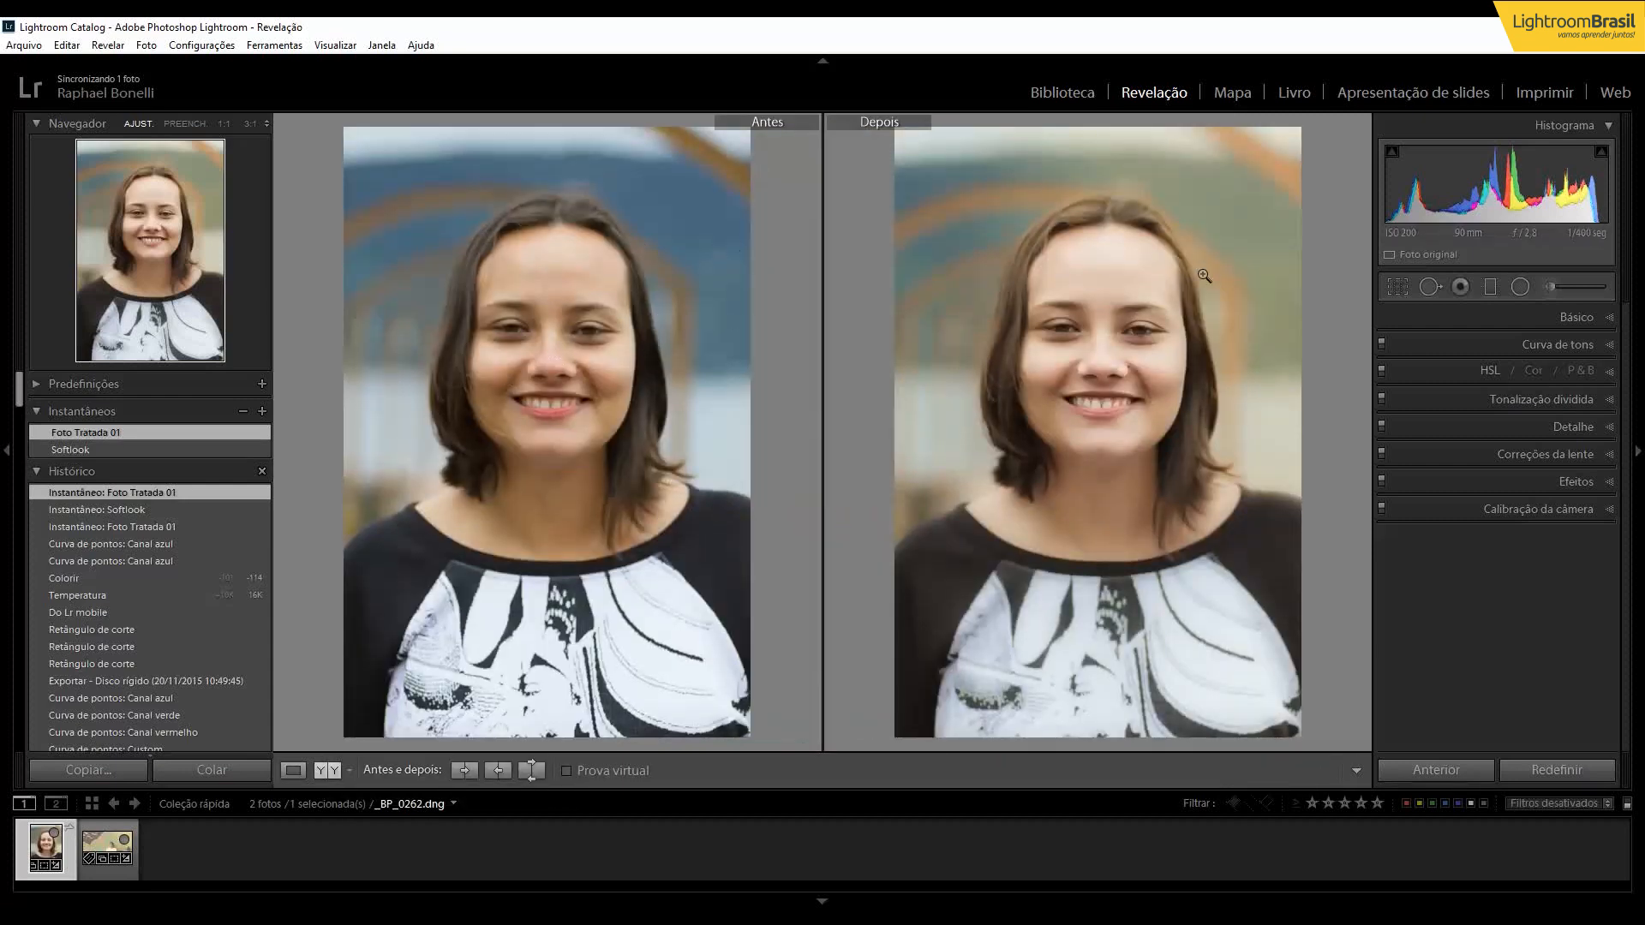
{"action": "left_click", "coordinate": [350, 770]}
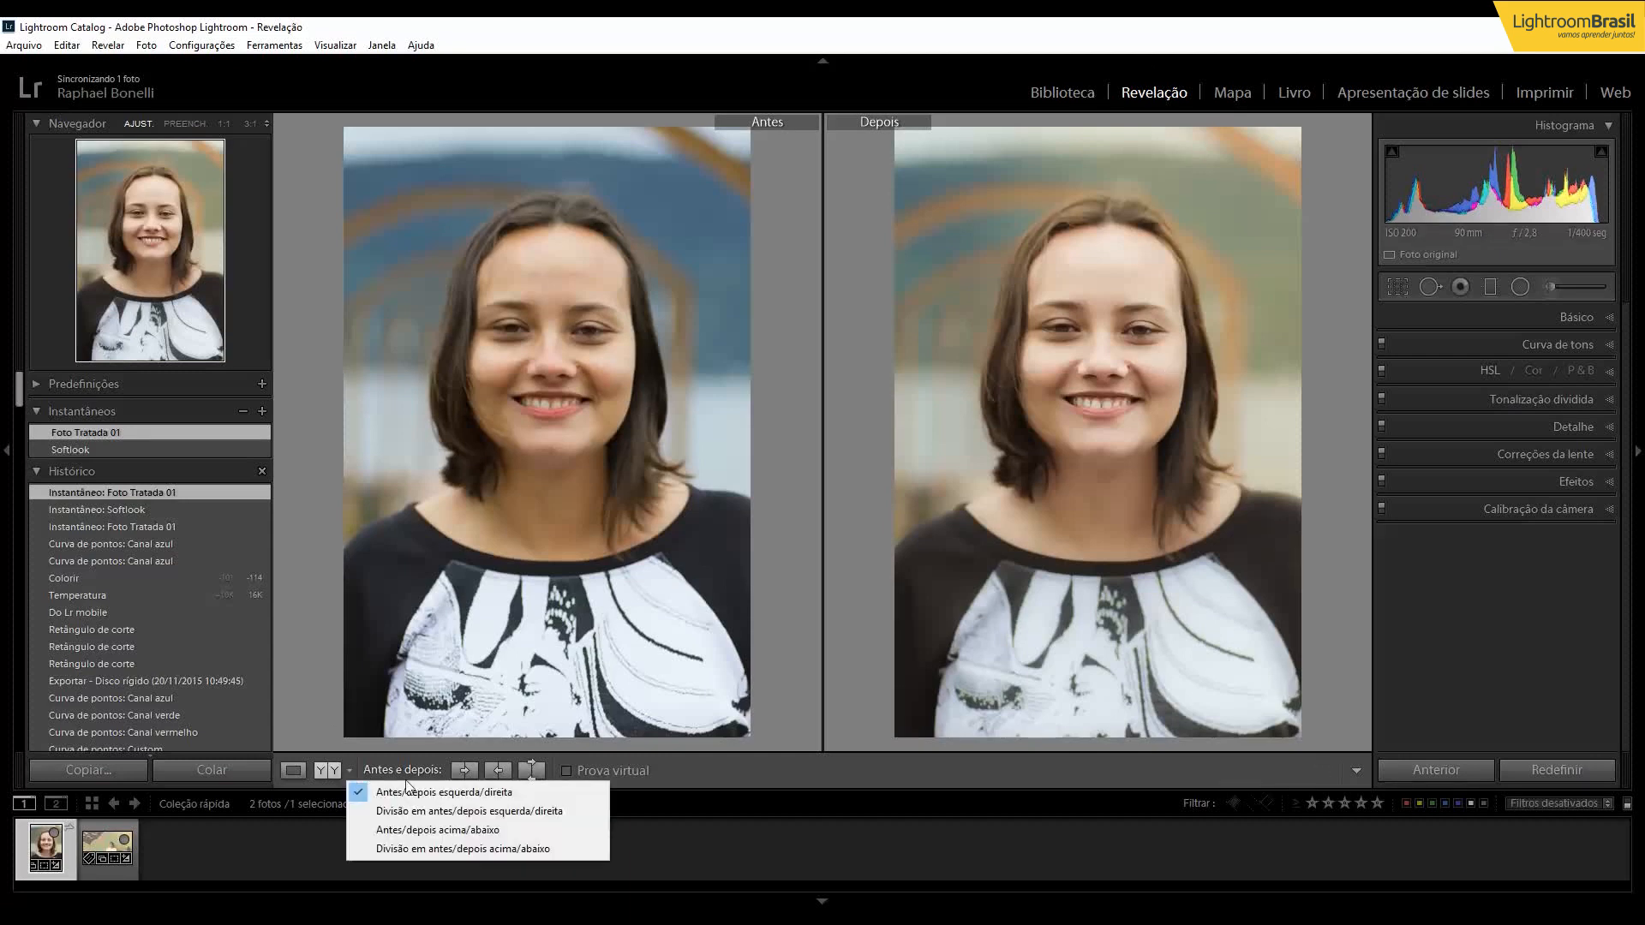
{"action": "left_click", "coordinate": [439, 814]}
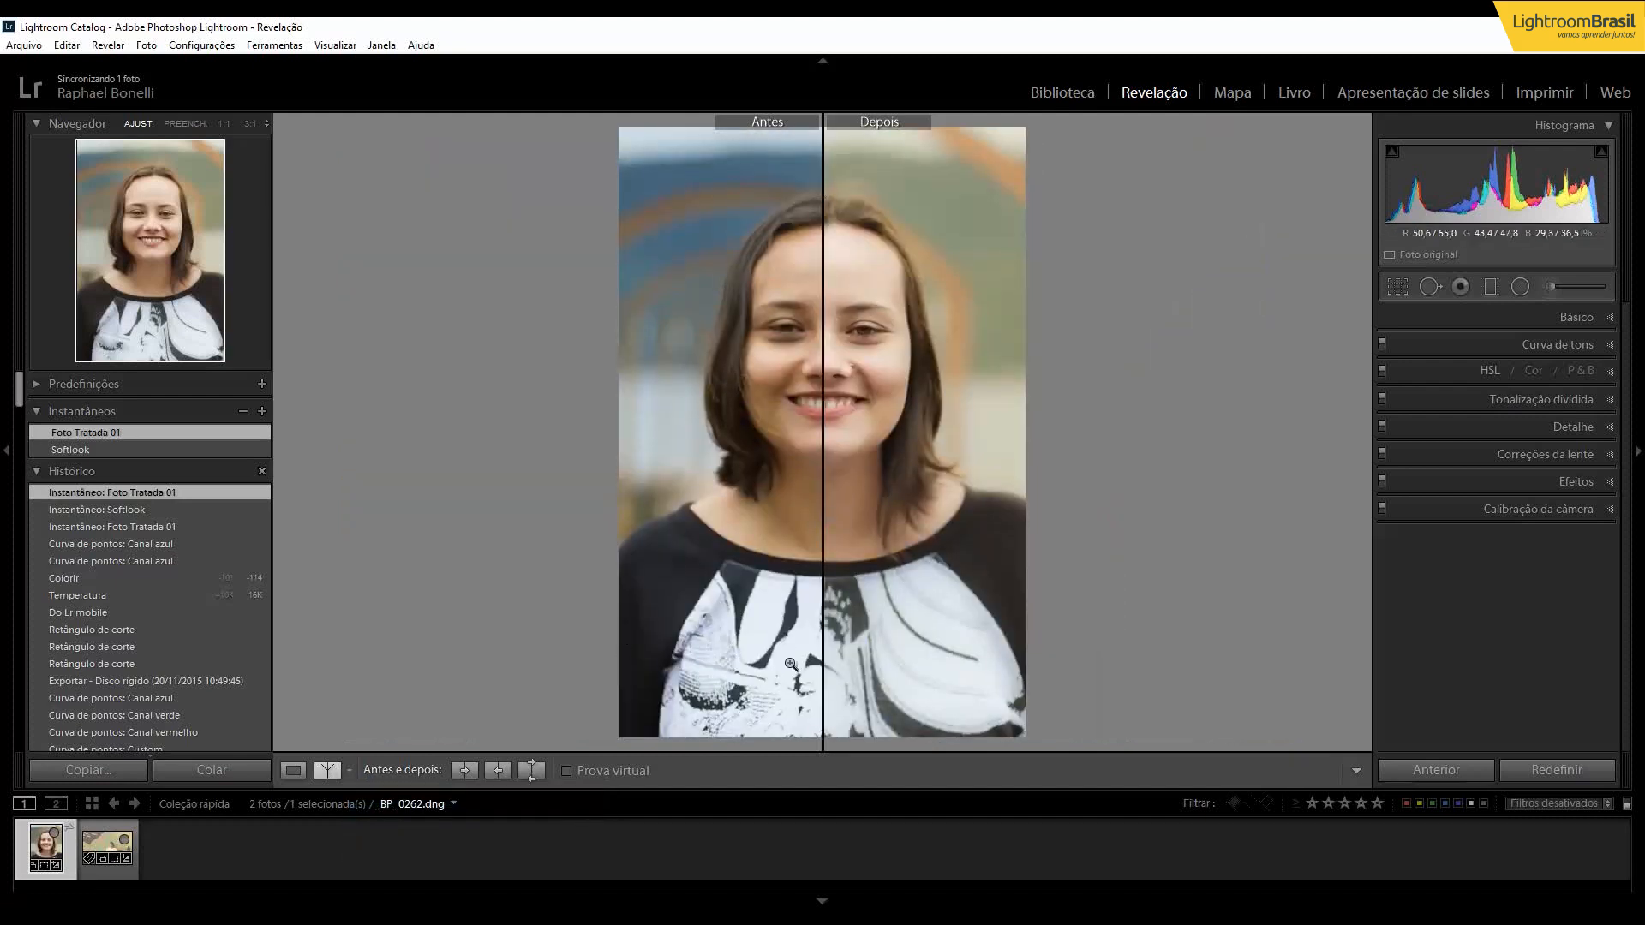
View the before/after comparison in the above/below layout and in the above/below split layout
{"action": "left_click", "coordinate": [348, 771]}
{"action": "left_click", "coordinate": [449, 830]}
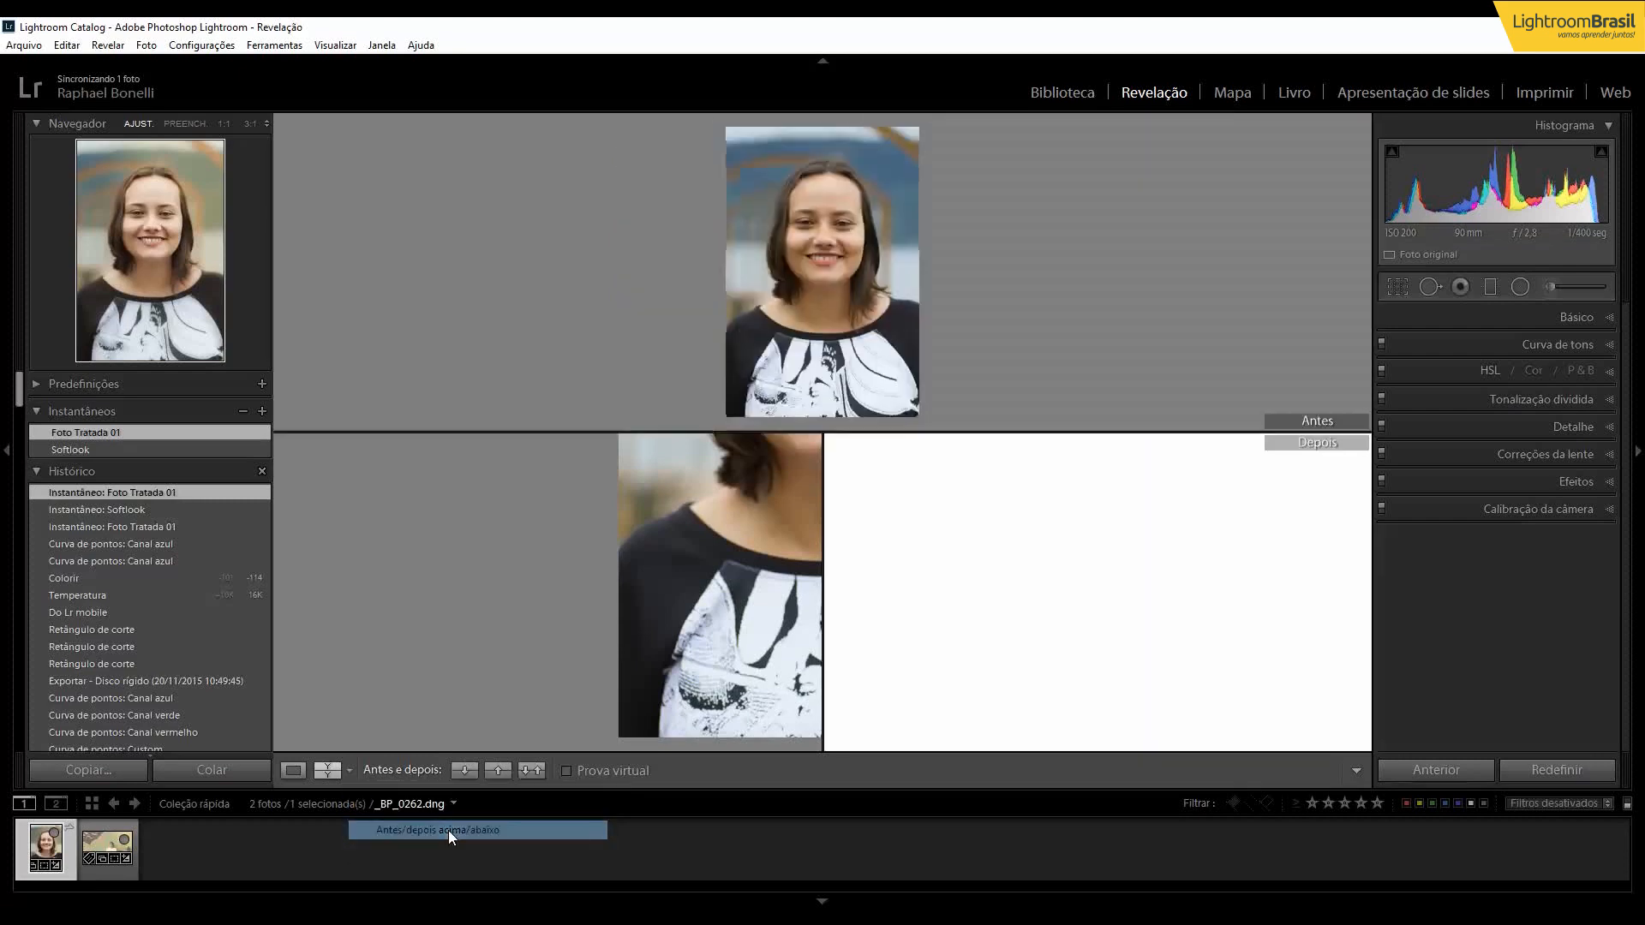
{"action": "left_click", "coordinate": [347, 772]}
{"action": "left_click", "coordinate": [396, 843]}
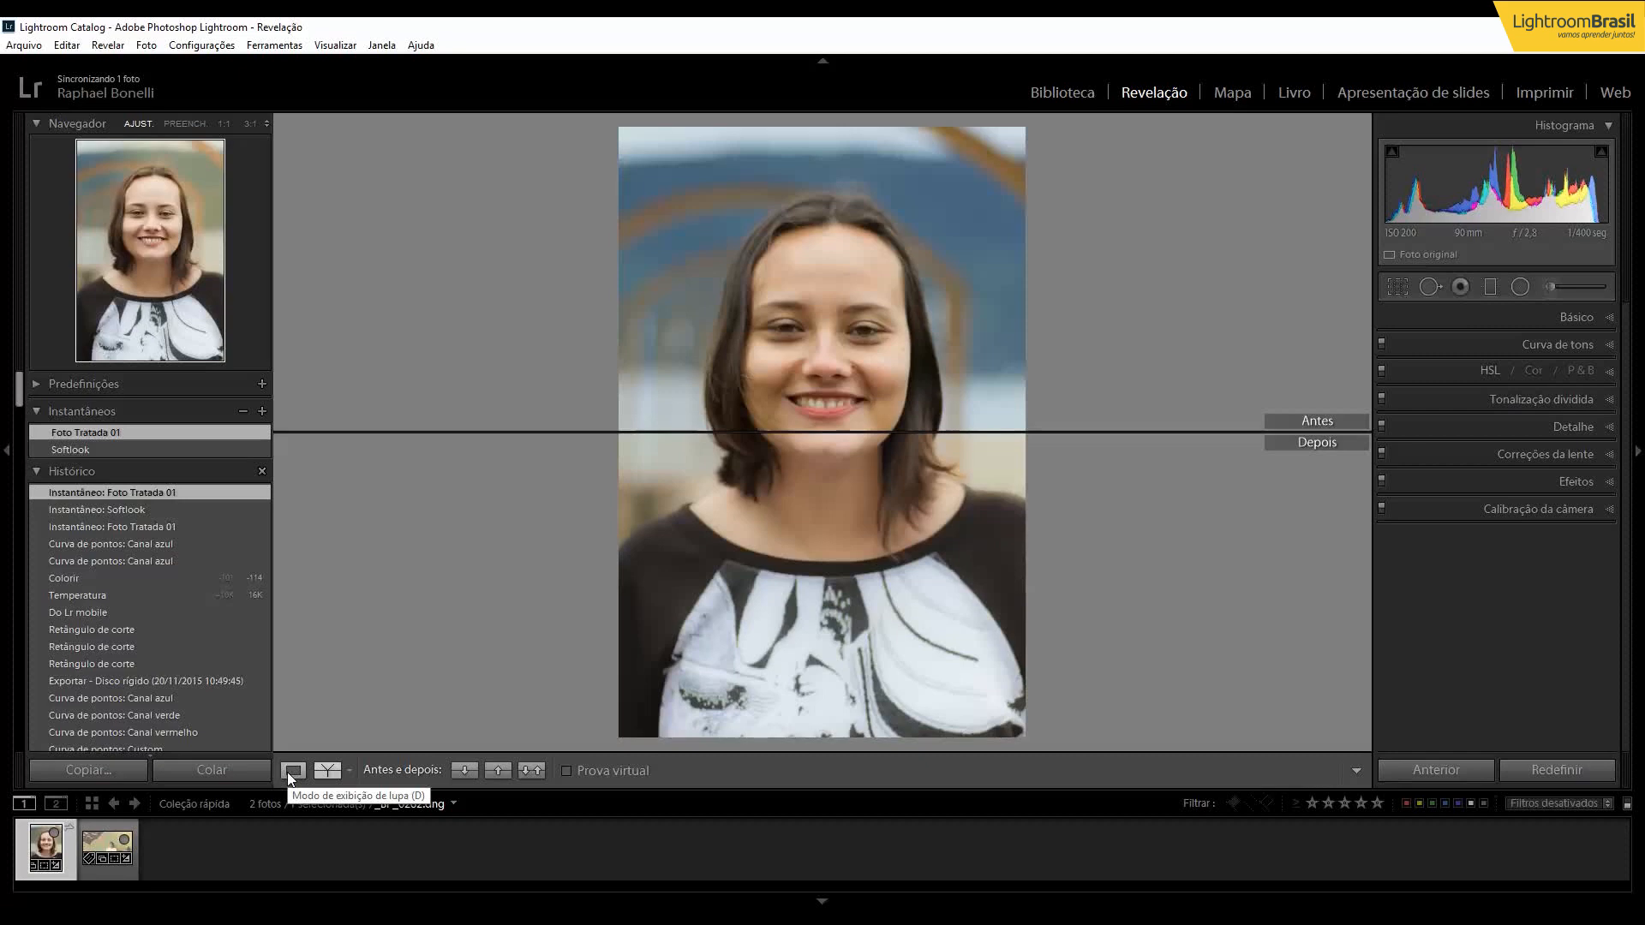
Set the before/after comparison back to the side-by-side left/right layout and return to the loupe view
{"action": "left_click", "coordinate": [349, 771]}
{"action": "left_click", "coordinate": [402, 792]}
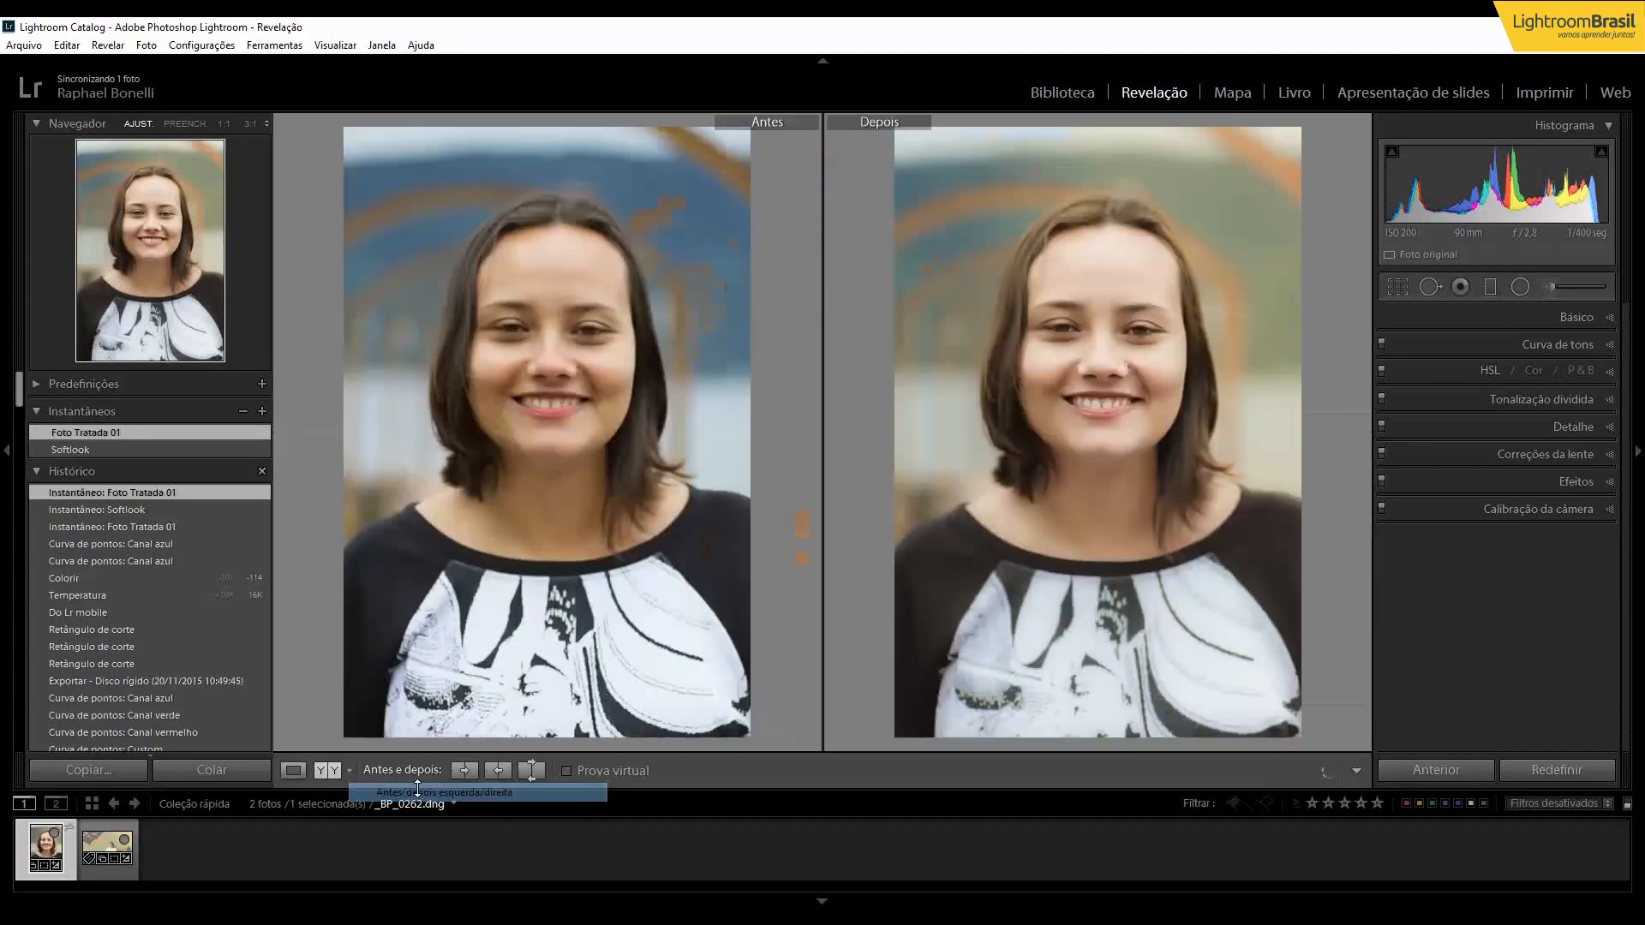
{"action": "left_click", "coordinate": [294, 770]}
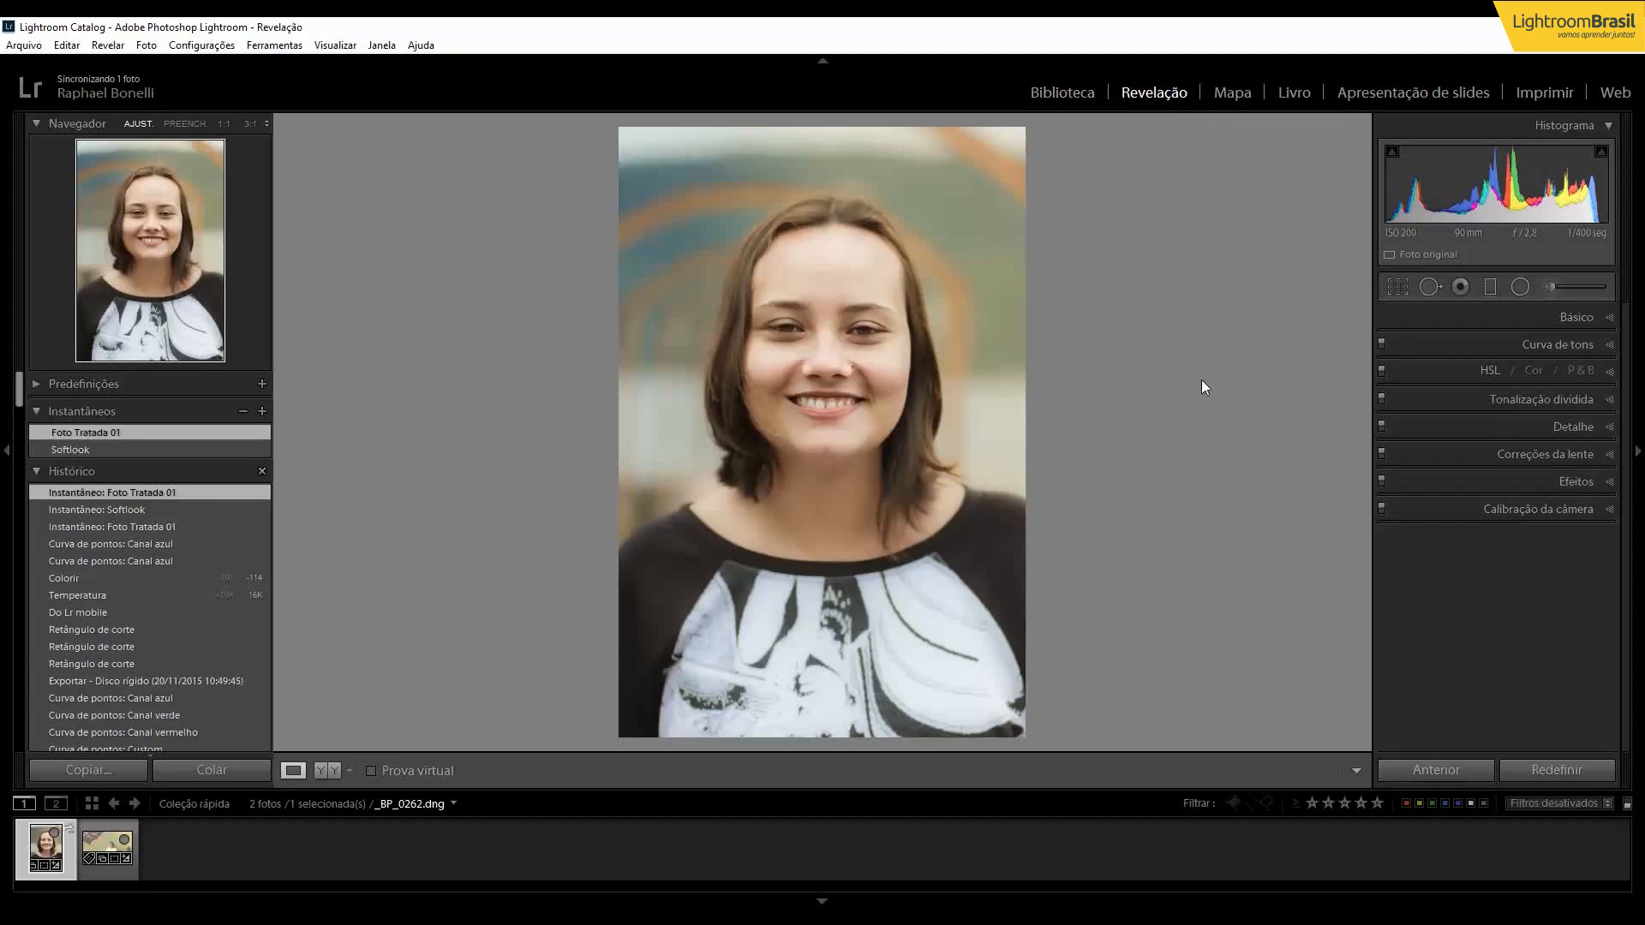
Alternate the loupe view repeatedly between the original and the edited portrait, ending on the edited version
{"action": "key", "text": "backslash"}
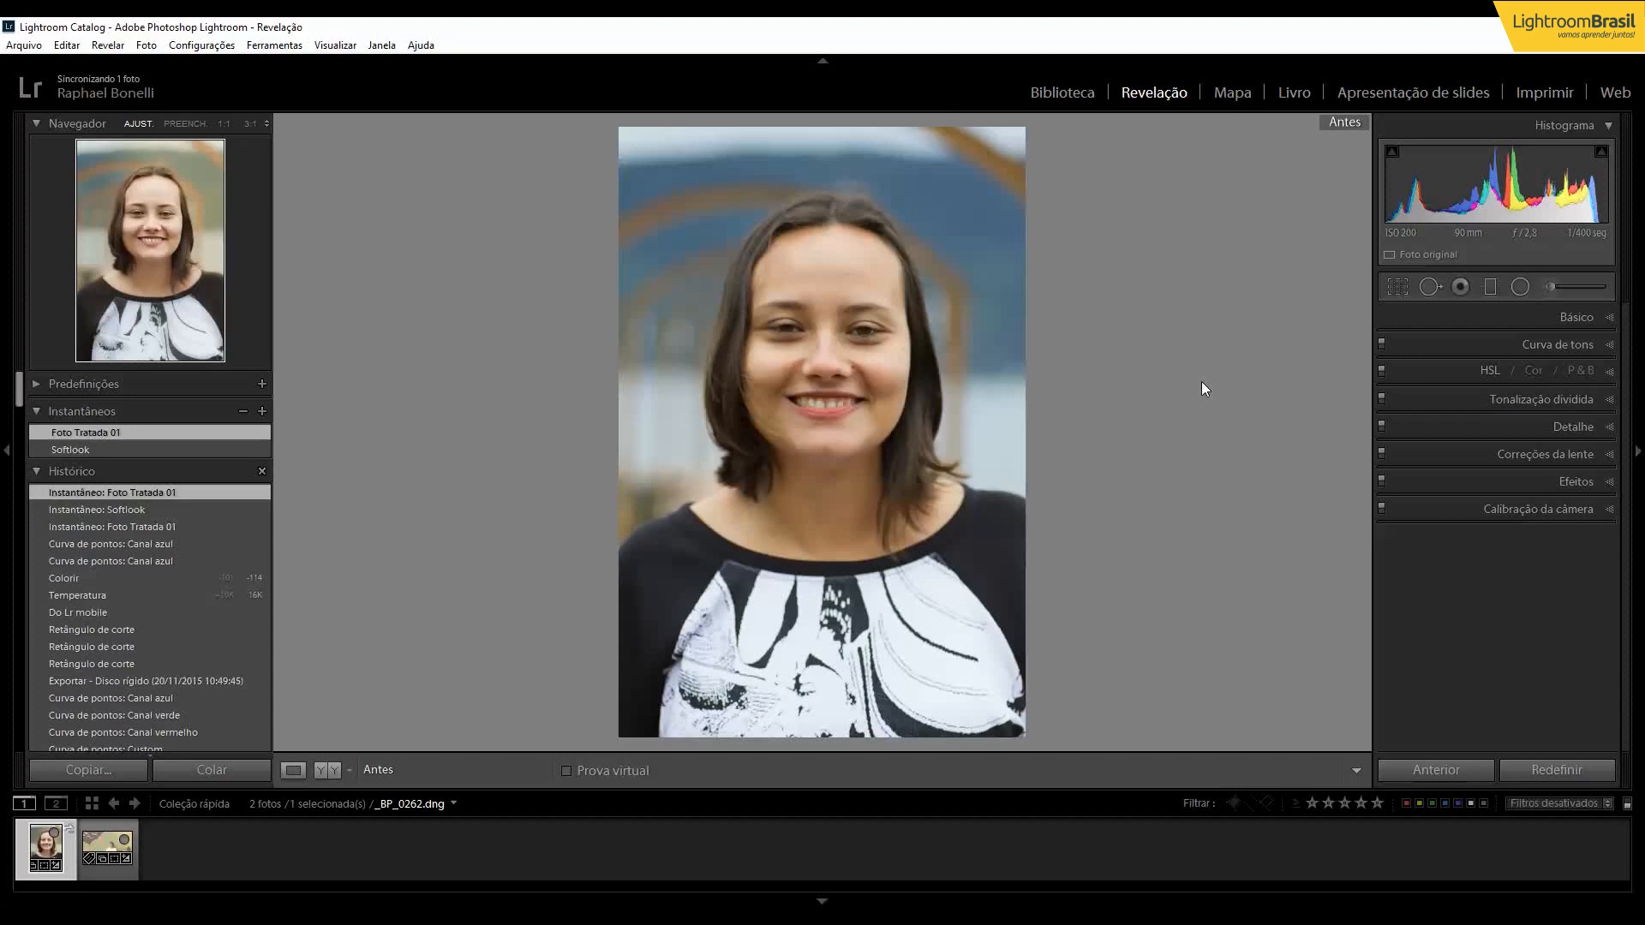
{"action": "key", "text": "backslash"}
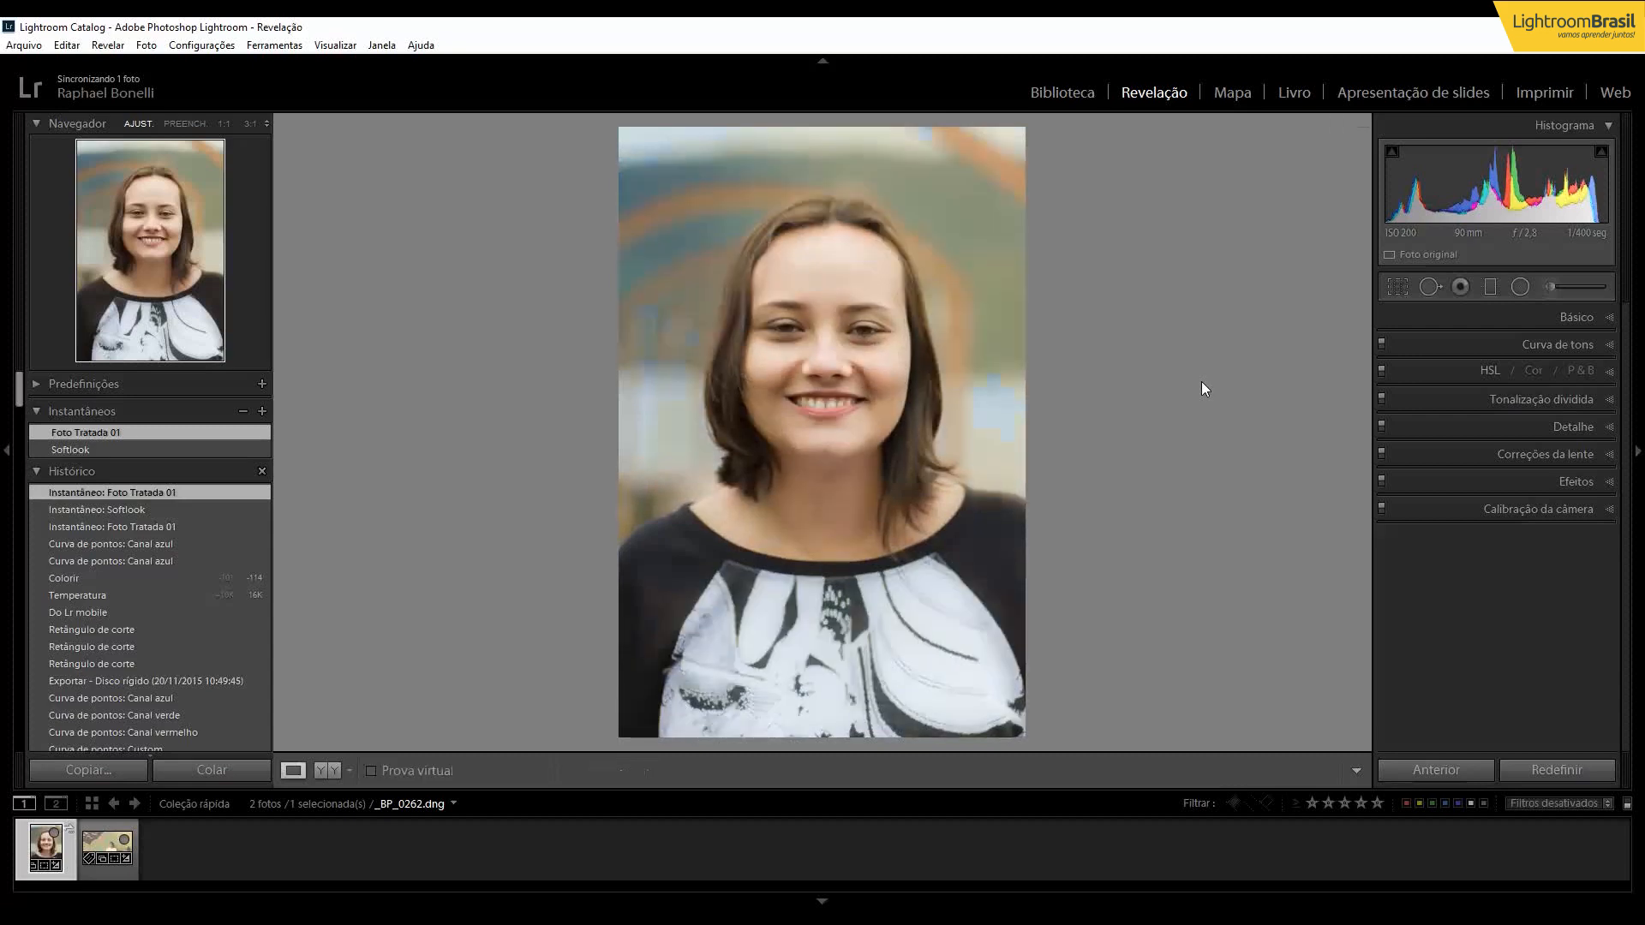
{"action": "key", "text": "backslash"}
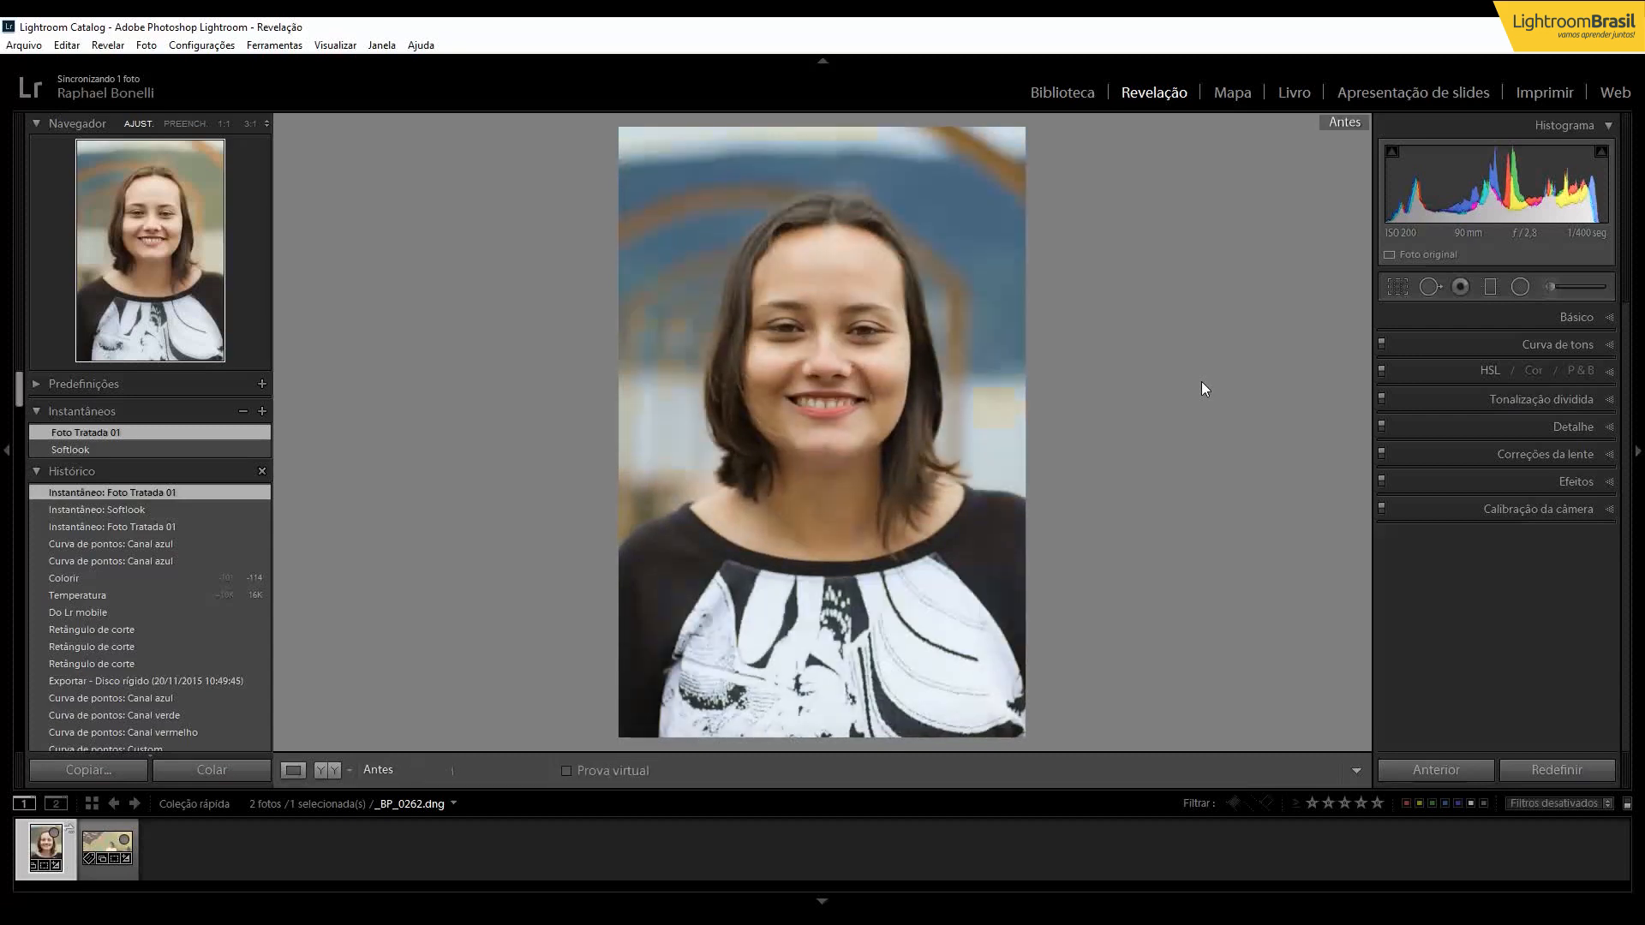
{"action": "key", "text": "backslash"}
{"action": "key", "text": "backslash"}
{"action": "key", "text": "backslash"}
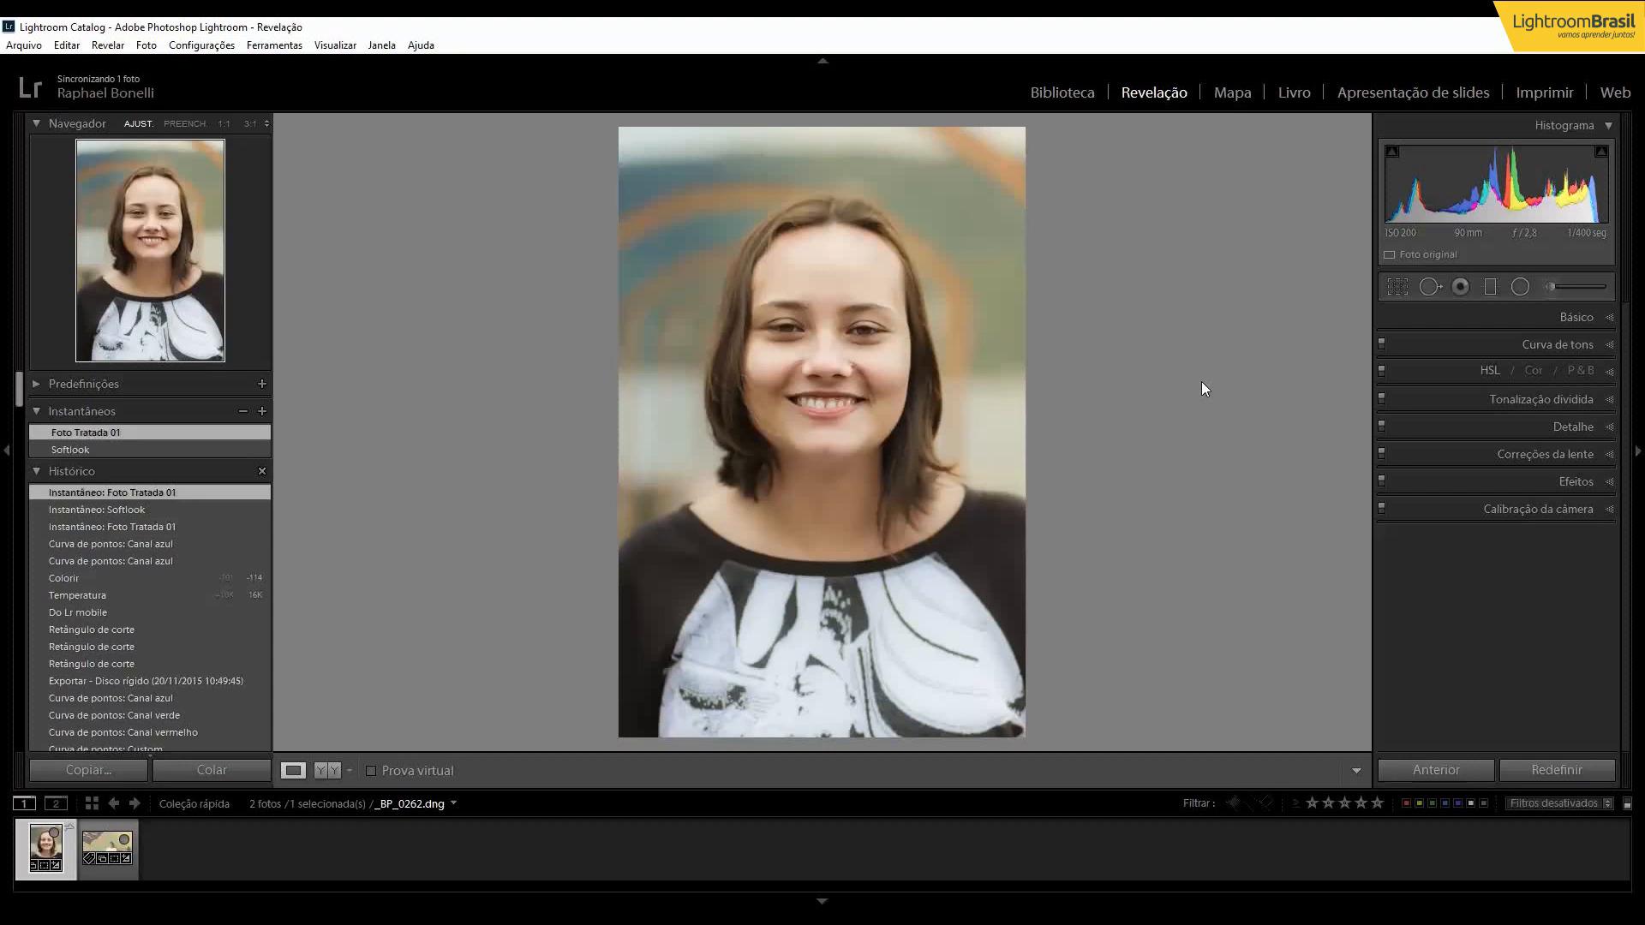
{"action": "key", "text": "backslash"}
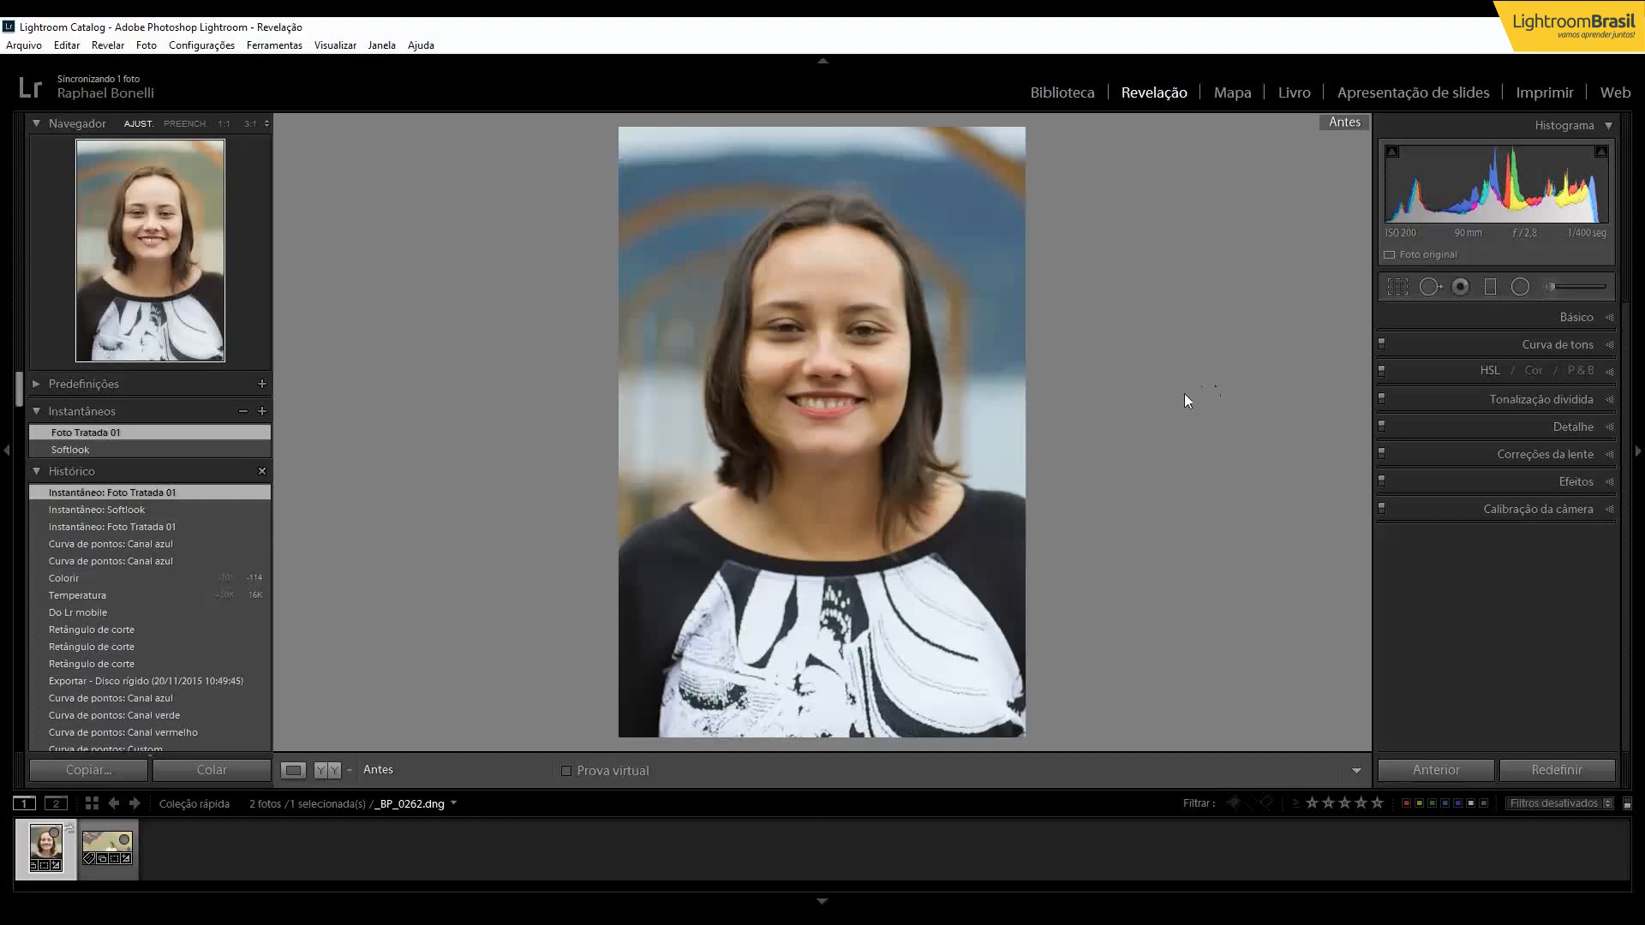
{"action": "key", "text": "backslash"}
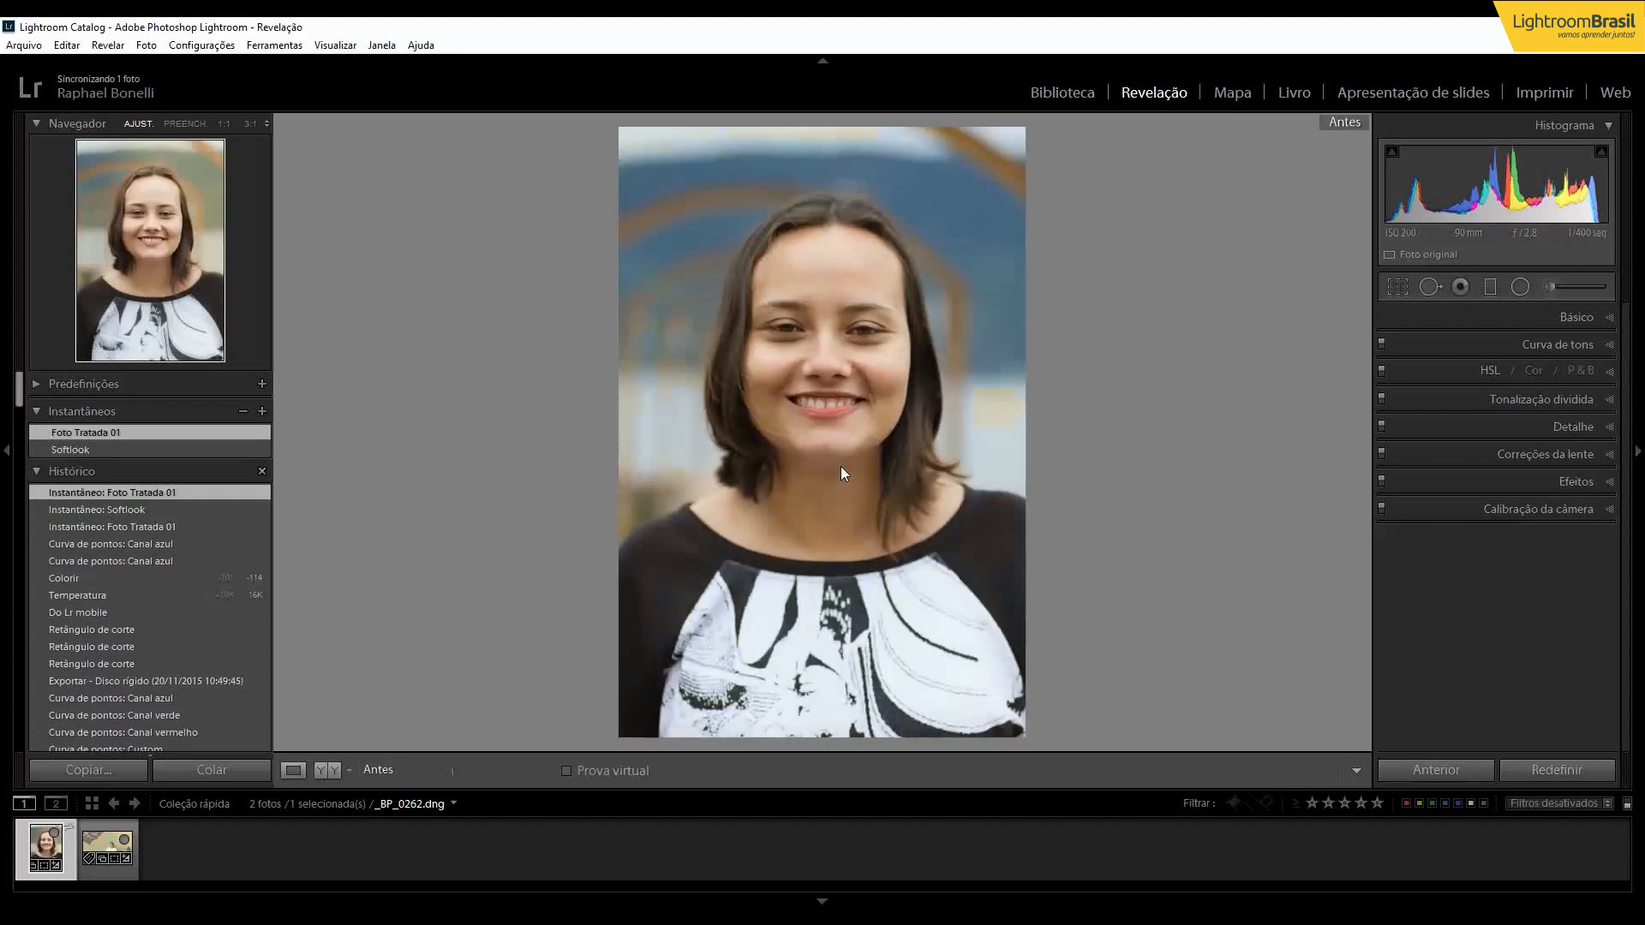
{"action": "key", "text": "backslash"}
{"action": "key", "text": "backslash"}
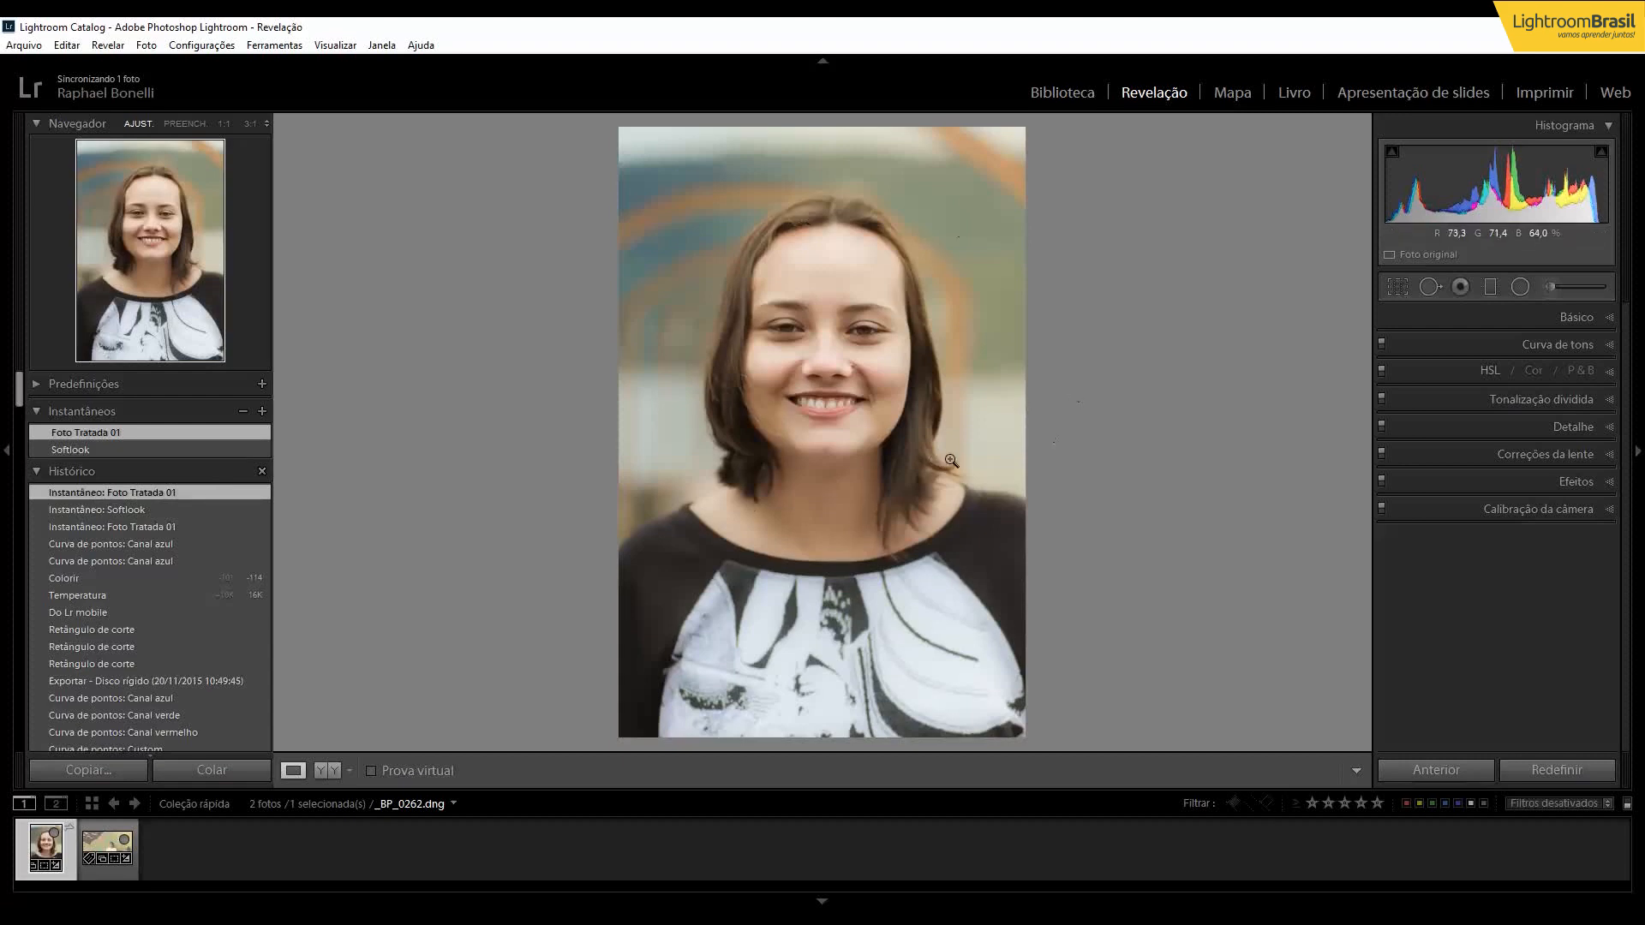
Copy the latest "Instantâneo: Foto Tratada 01" history state to the Before version, compare side by side, and return to the loupe view
{"action": "right_click", "coordinate": [99, 493]}
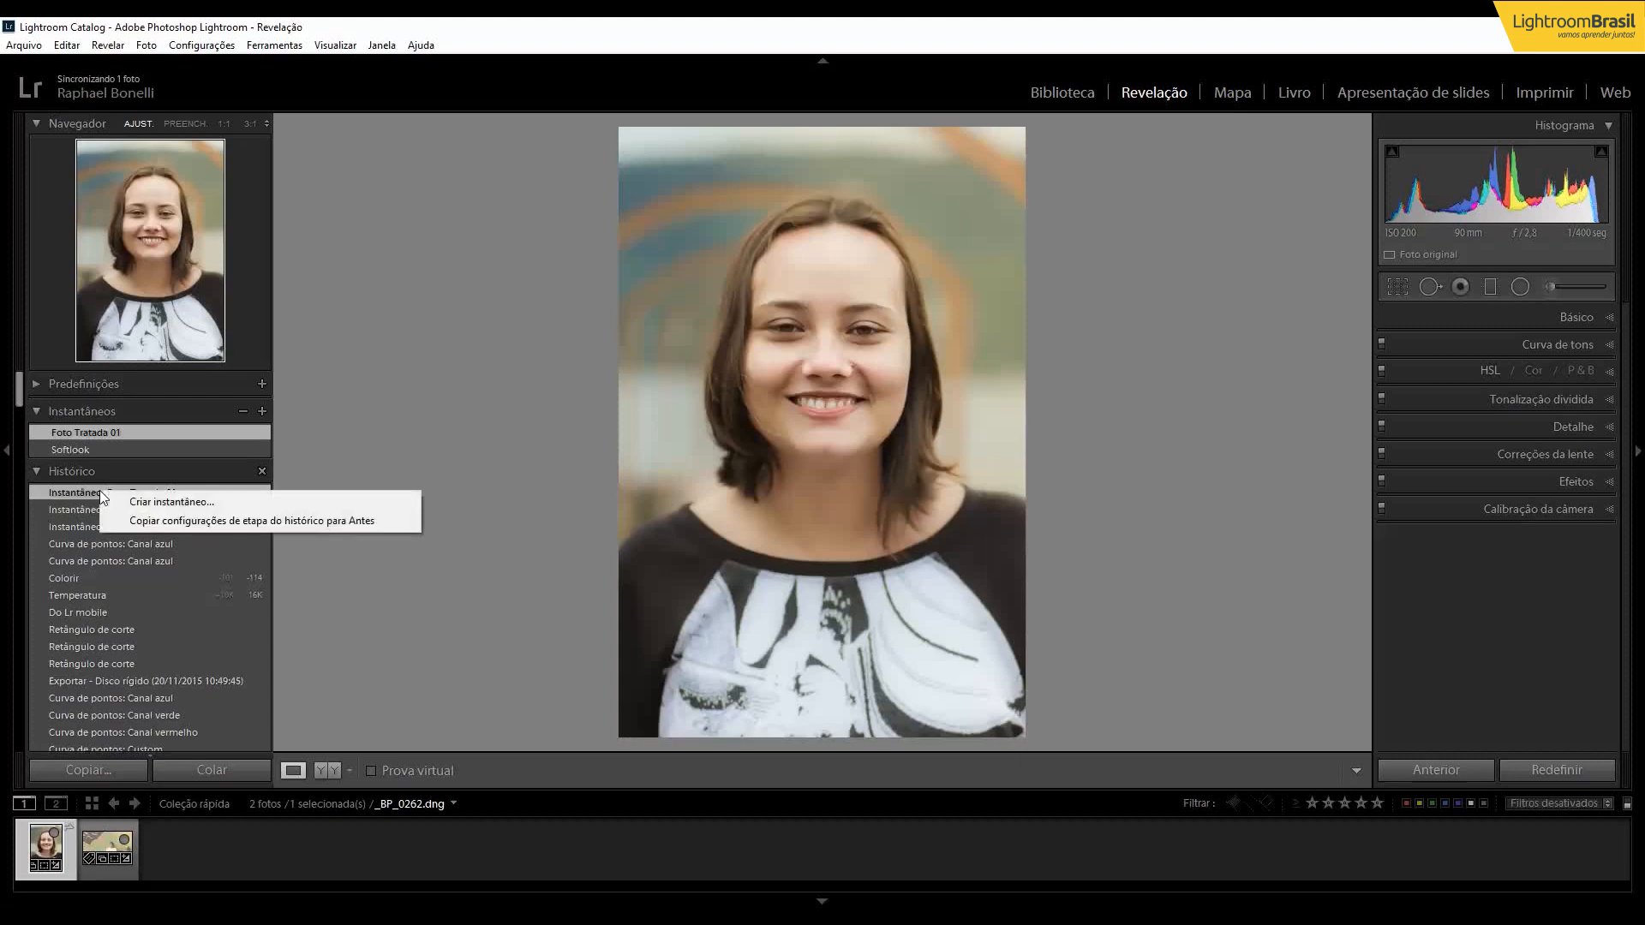
{"action": "left_click", "coordinate": [241, 525]}
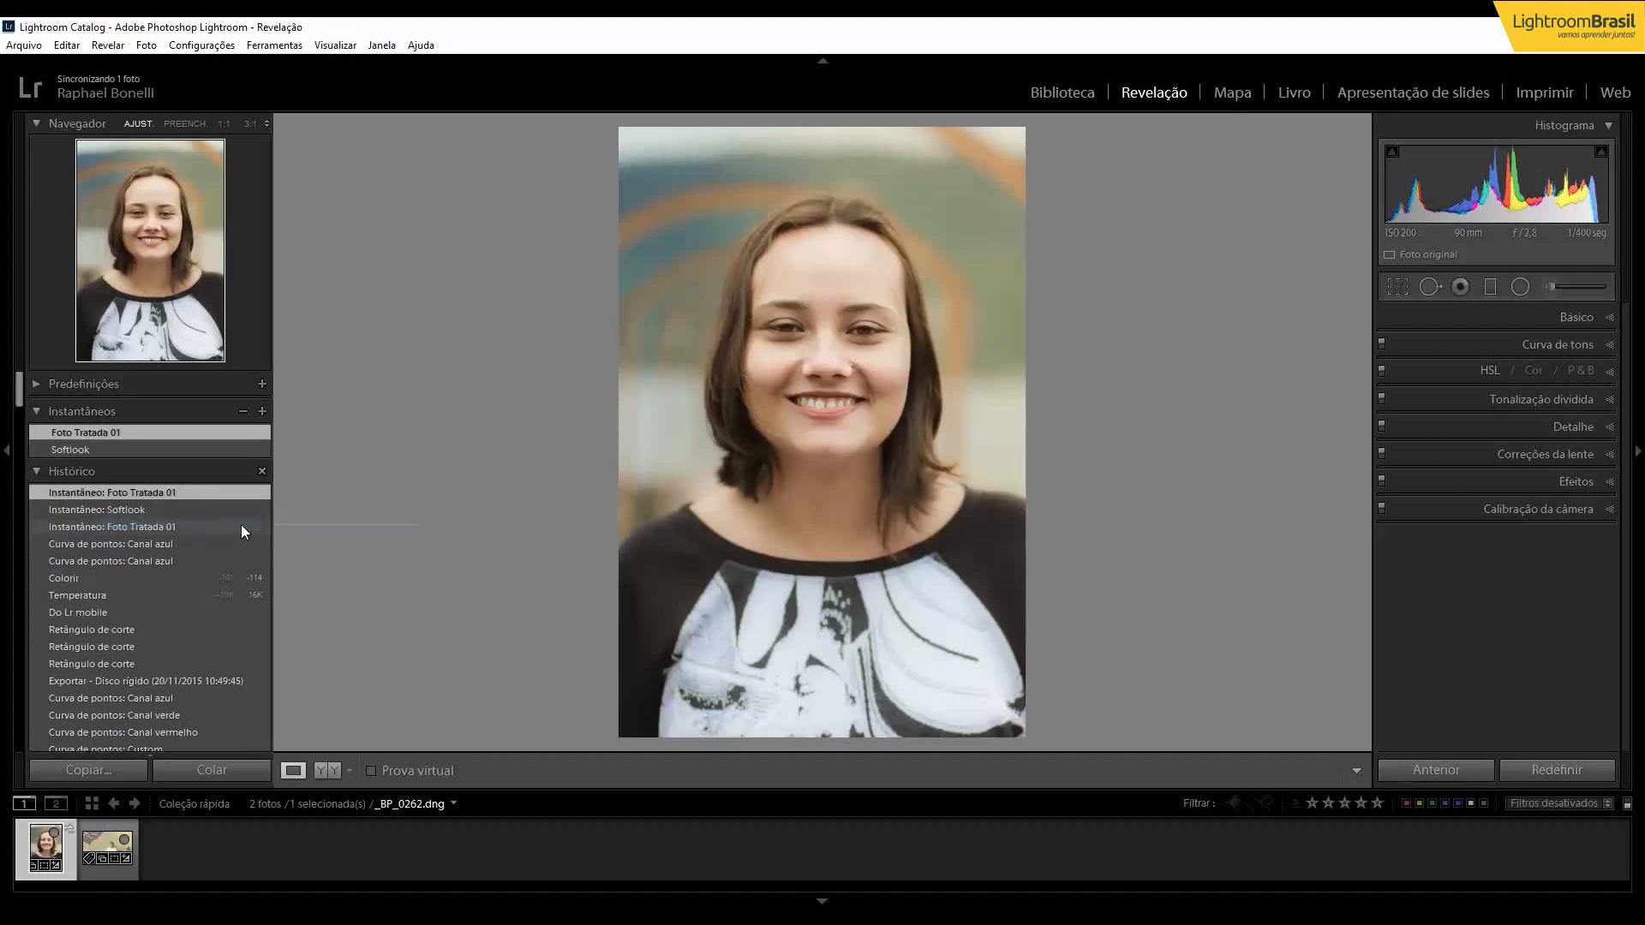
{"action": "left_click", "coordinate": [326, 772]}
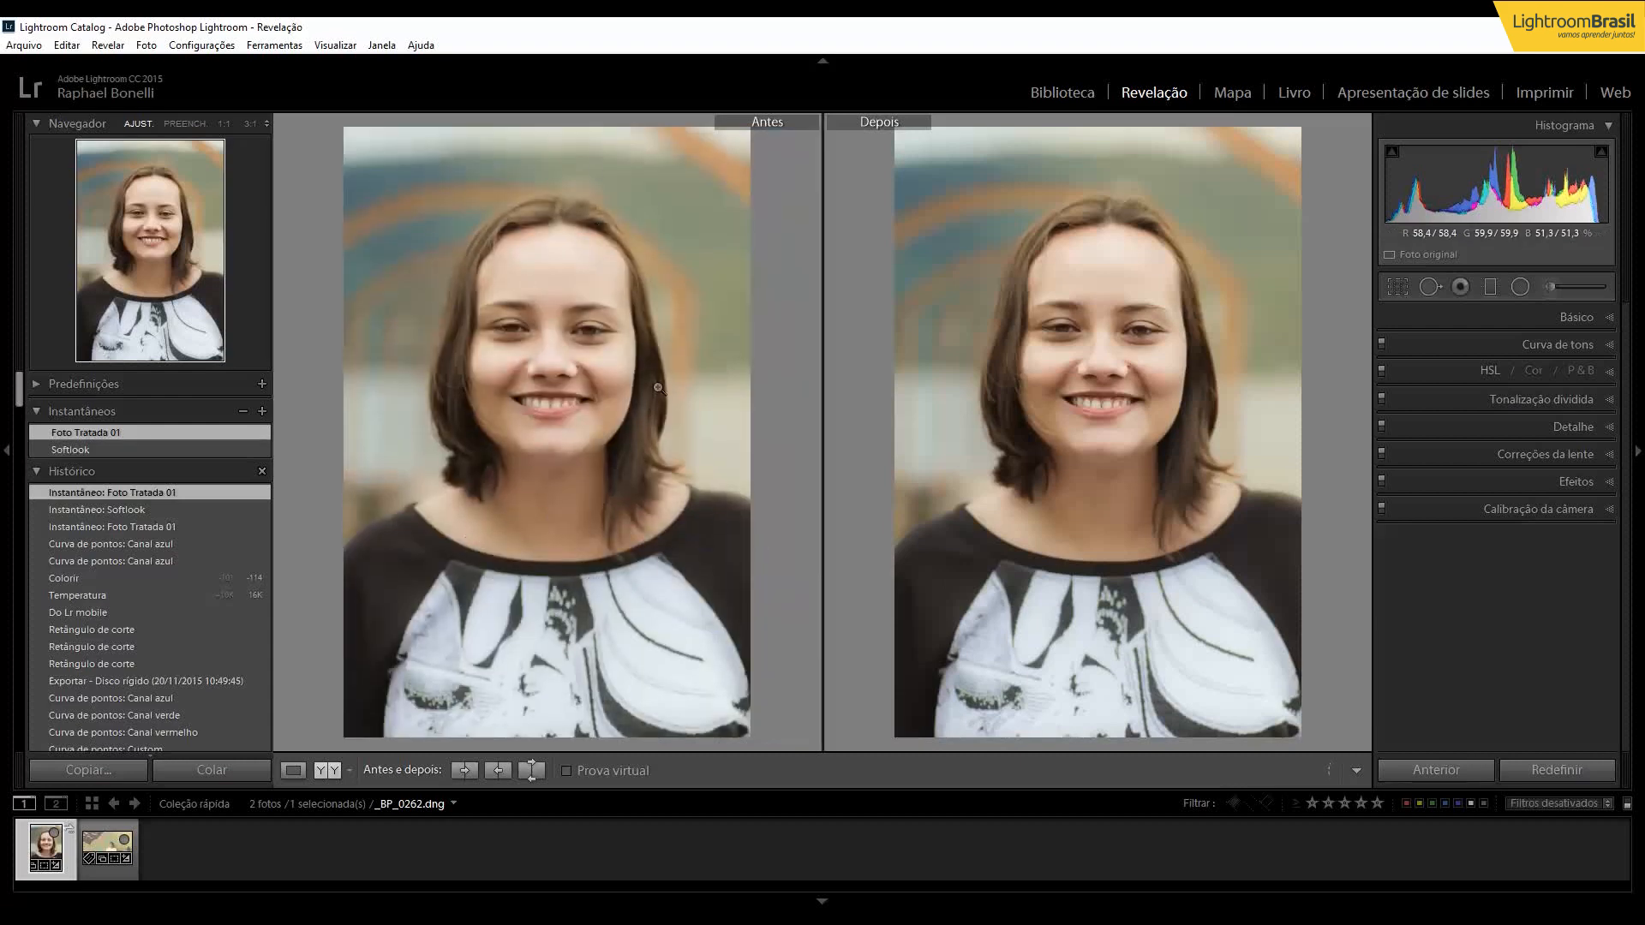
{"action": "left_click", "coordinate": [294, 772]}
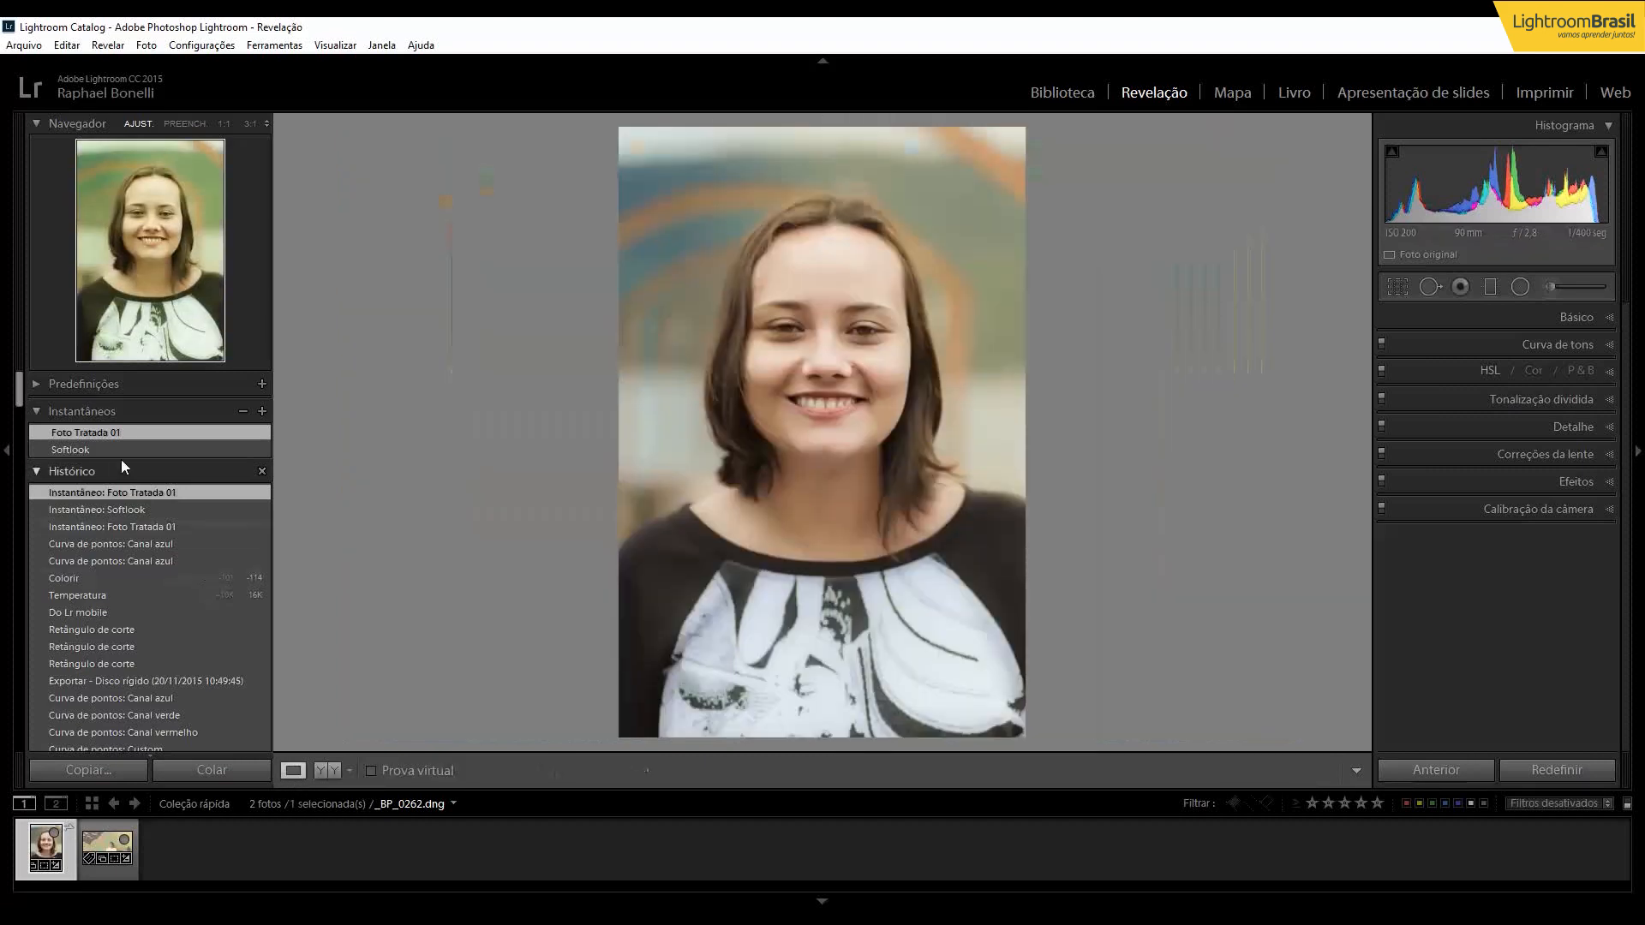
{"action": "right_click", "coordinate": [84, 434]}
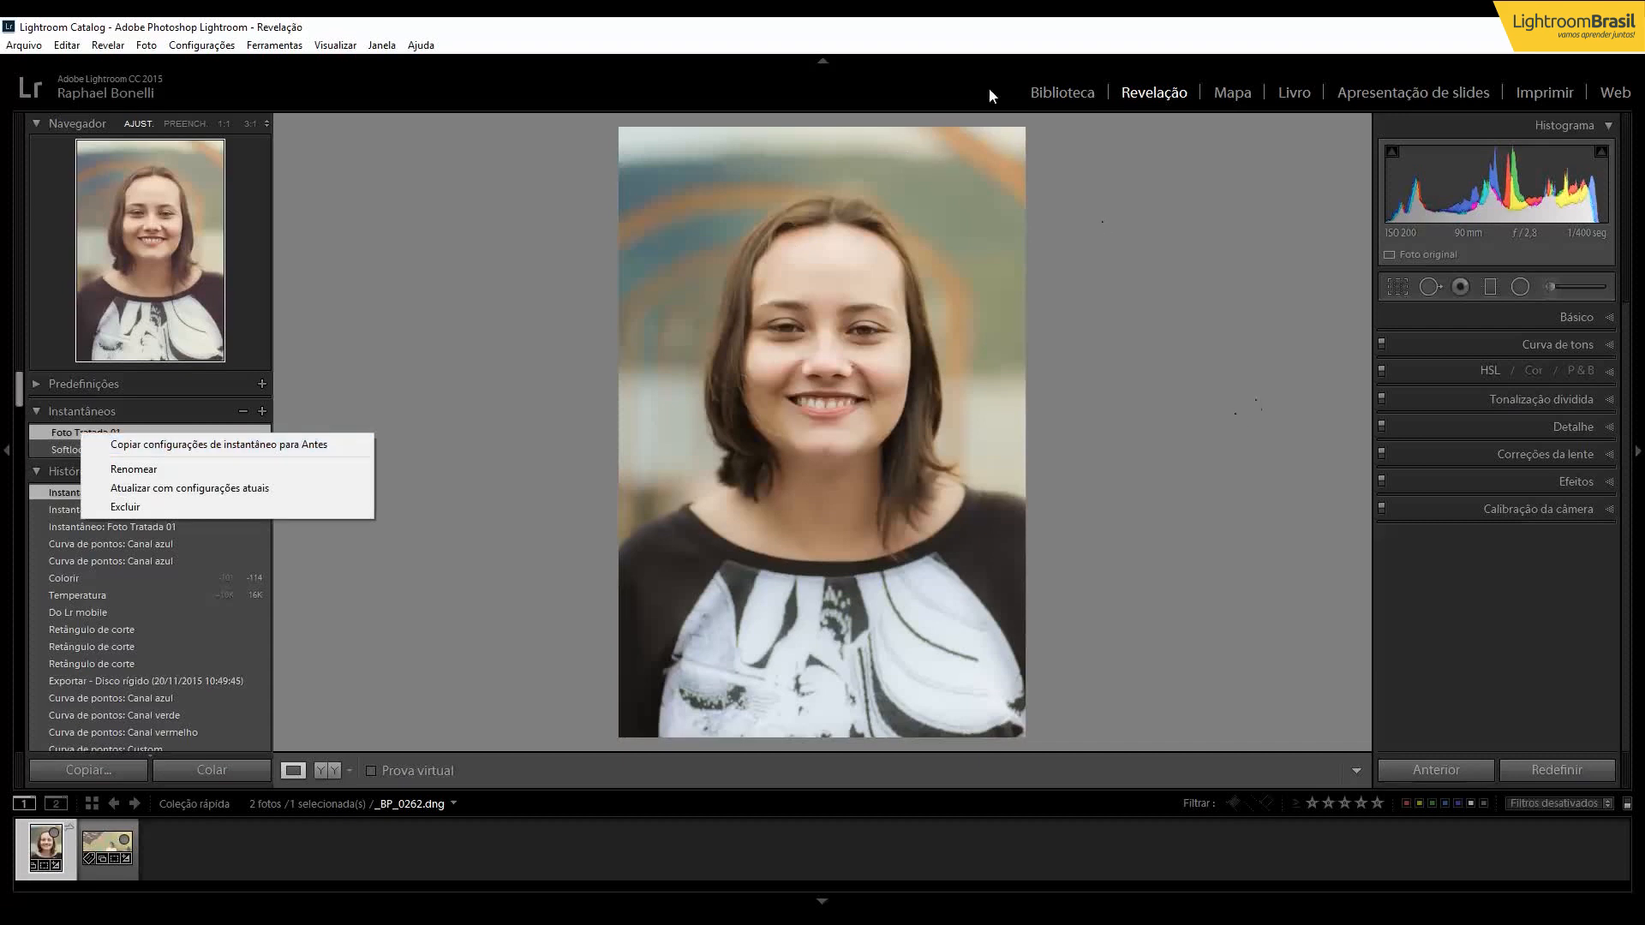
{"action": "left_click", "coordinate": [971, 45]}
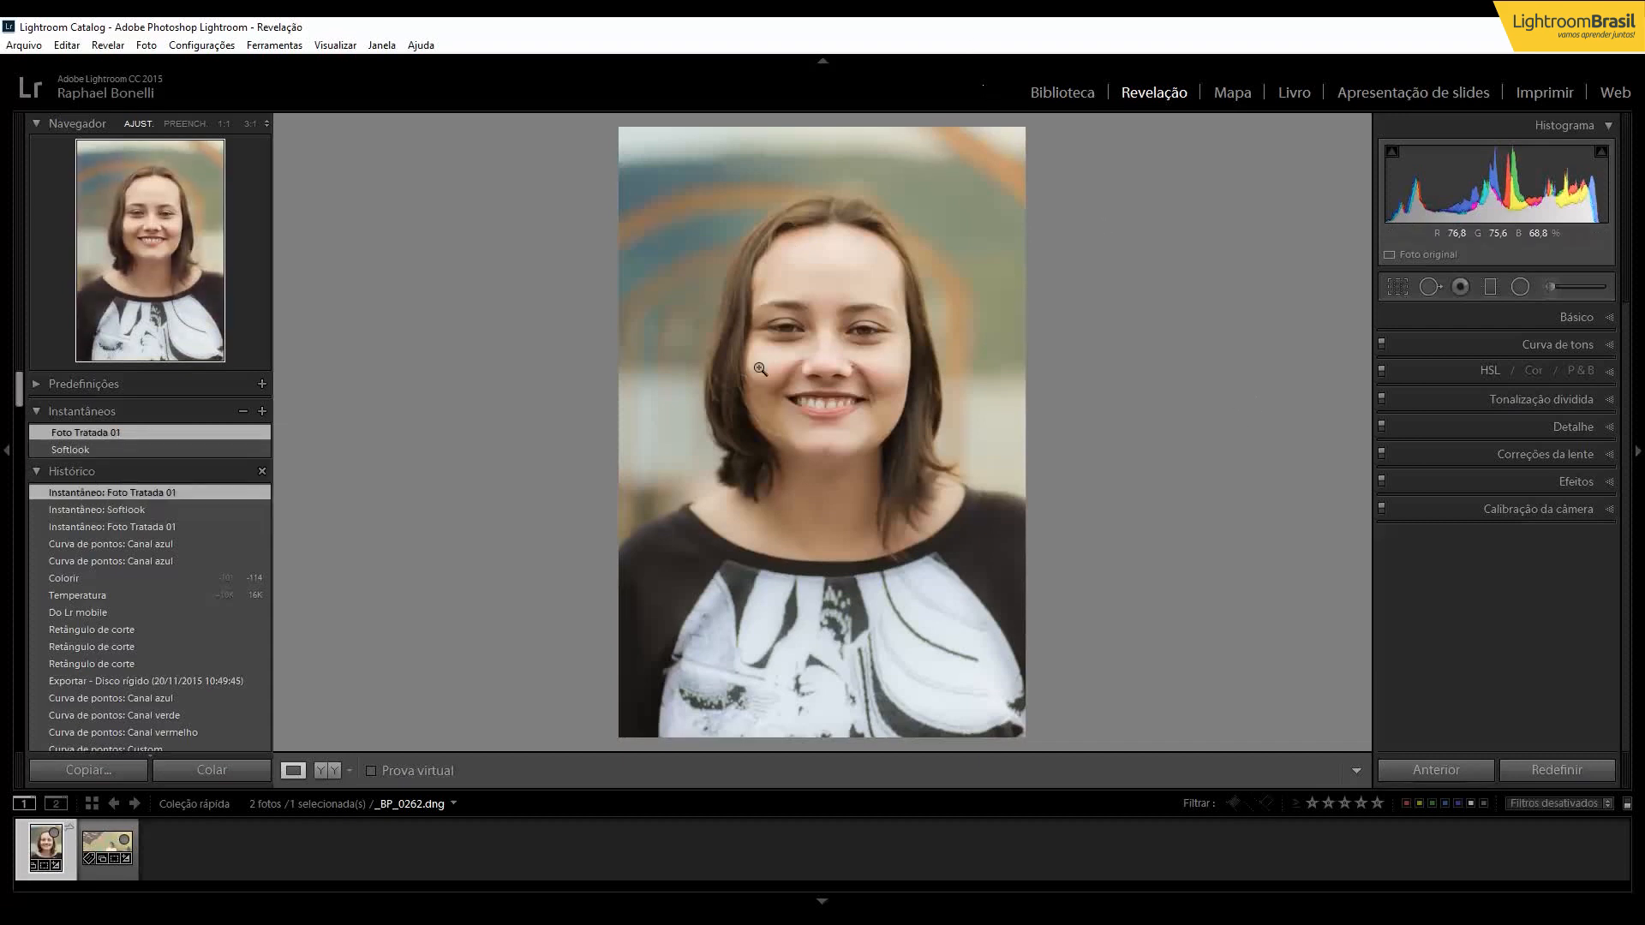
Raise the shadows and lower the highlights on the blue channel's tone curve, and add a midpoint to the red channel's curve
{"action": "left_click", "coordinate": [1613, 346]}
{"action": "left_click_drag", "start_coordinate": [1448, 485], "coordinate": [1447, 480]}
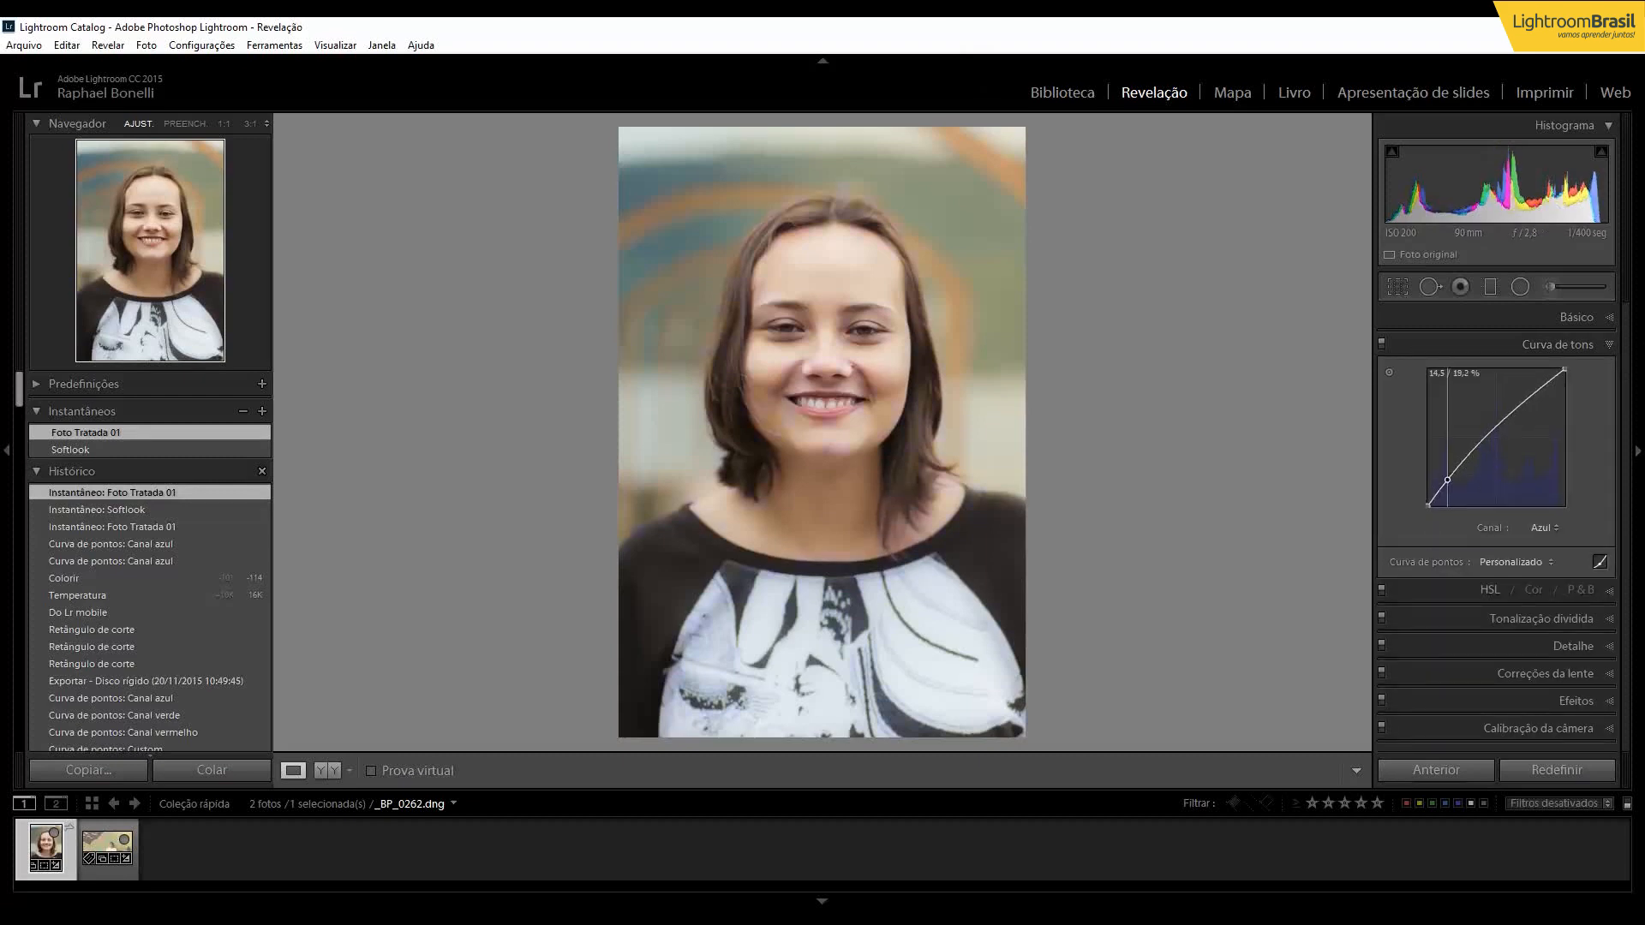
{"action": "mouse_move", "coordinate": [1535, 416]}
{"action": "left_mouse_down"}
{"action": "mouse_move", "coordinate": [1513, 403]}
{"action": "mouse_move", "coordinate": [1530, 413]}
{"action": "left_mouse_up"}
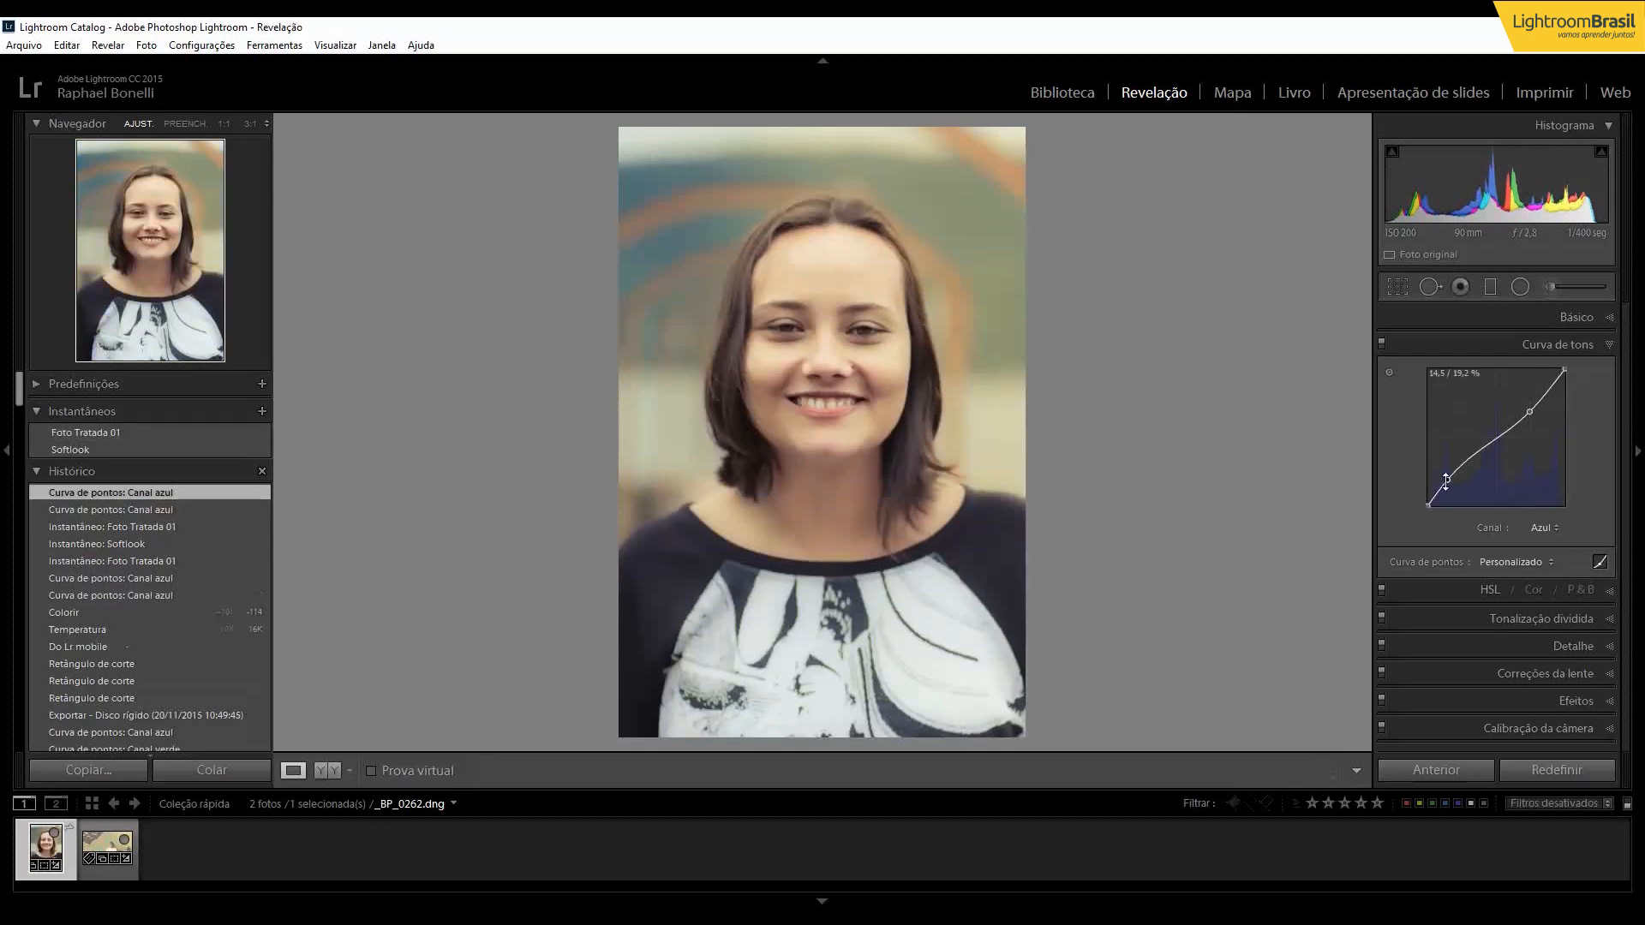
{"action": "left_click", "coordinate": [1539, 528]}
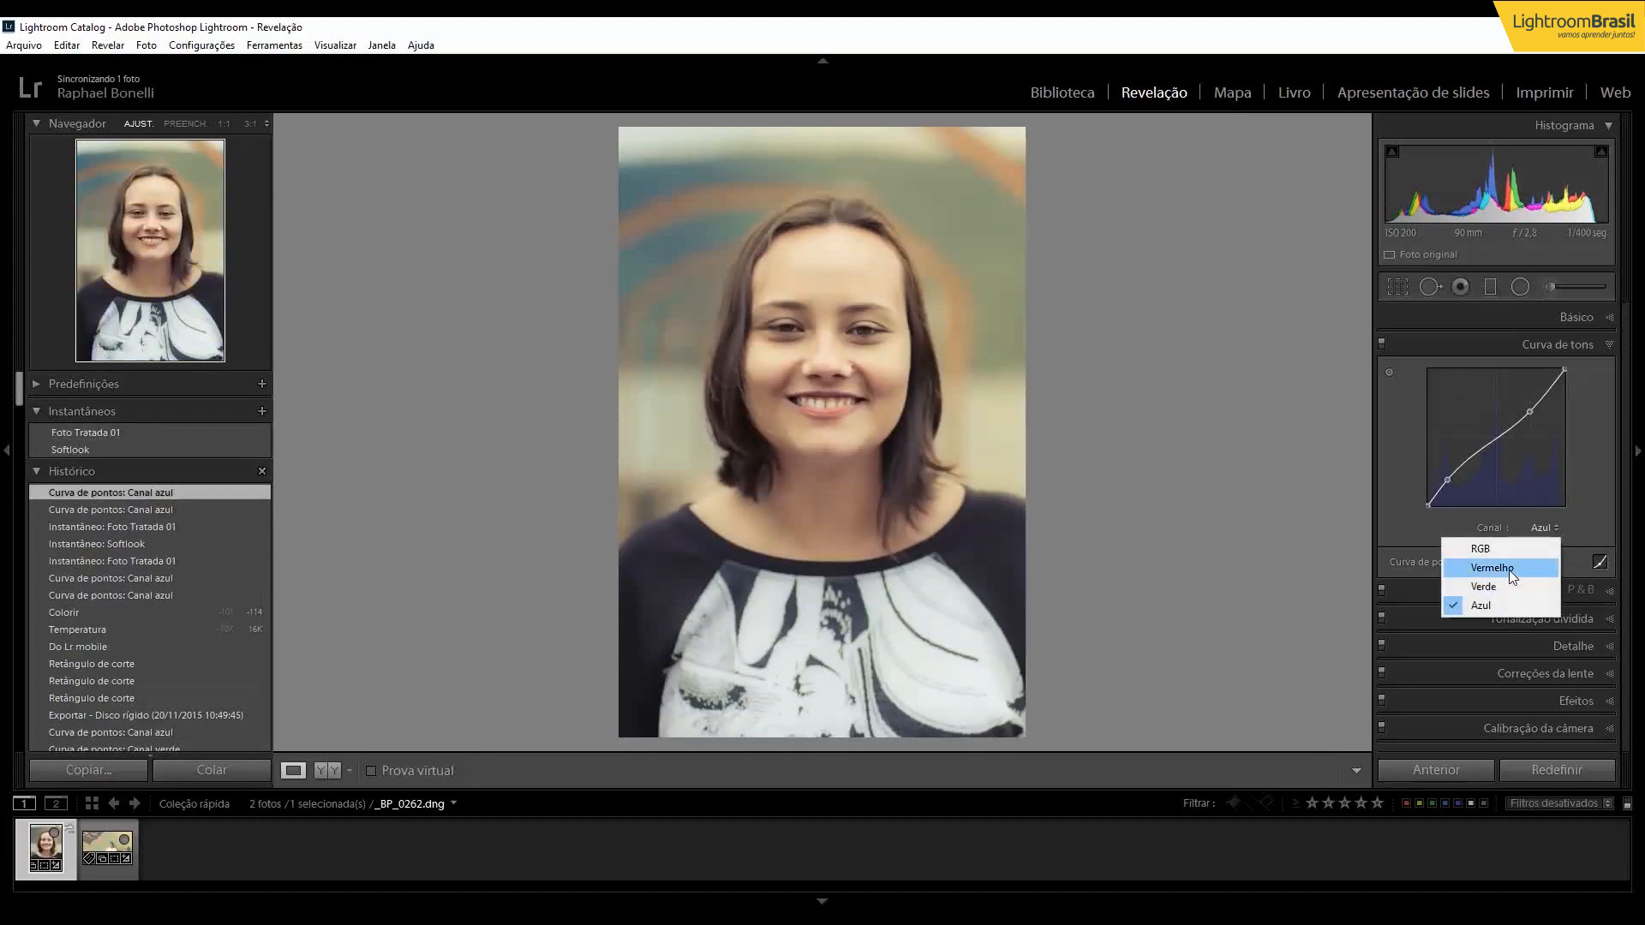
{"action": "left_click", "coordinate": [1510, 570]}
{"action": "left_click_drag", "start_coordinate": [1494, 440], "coordinate": [1494, 438]}
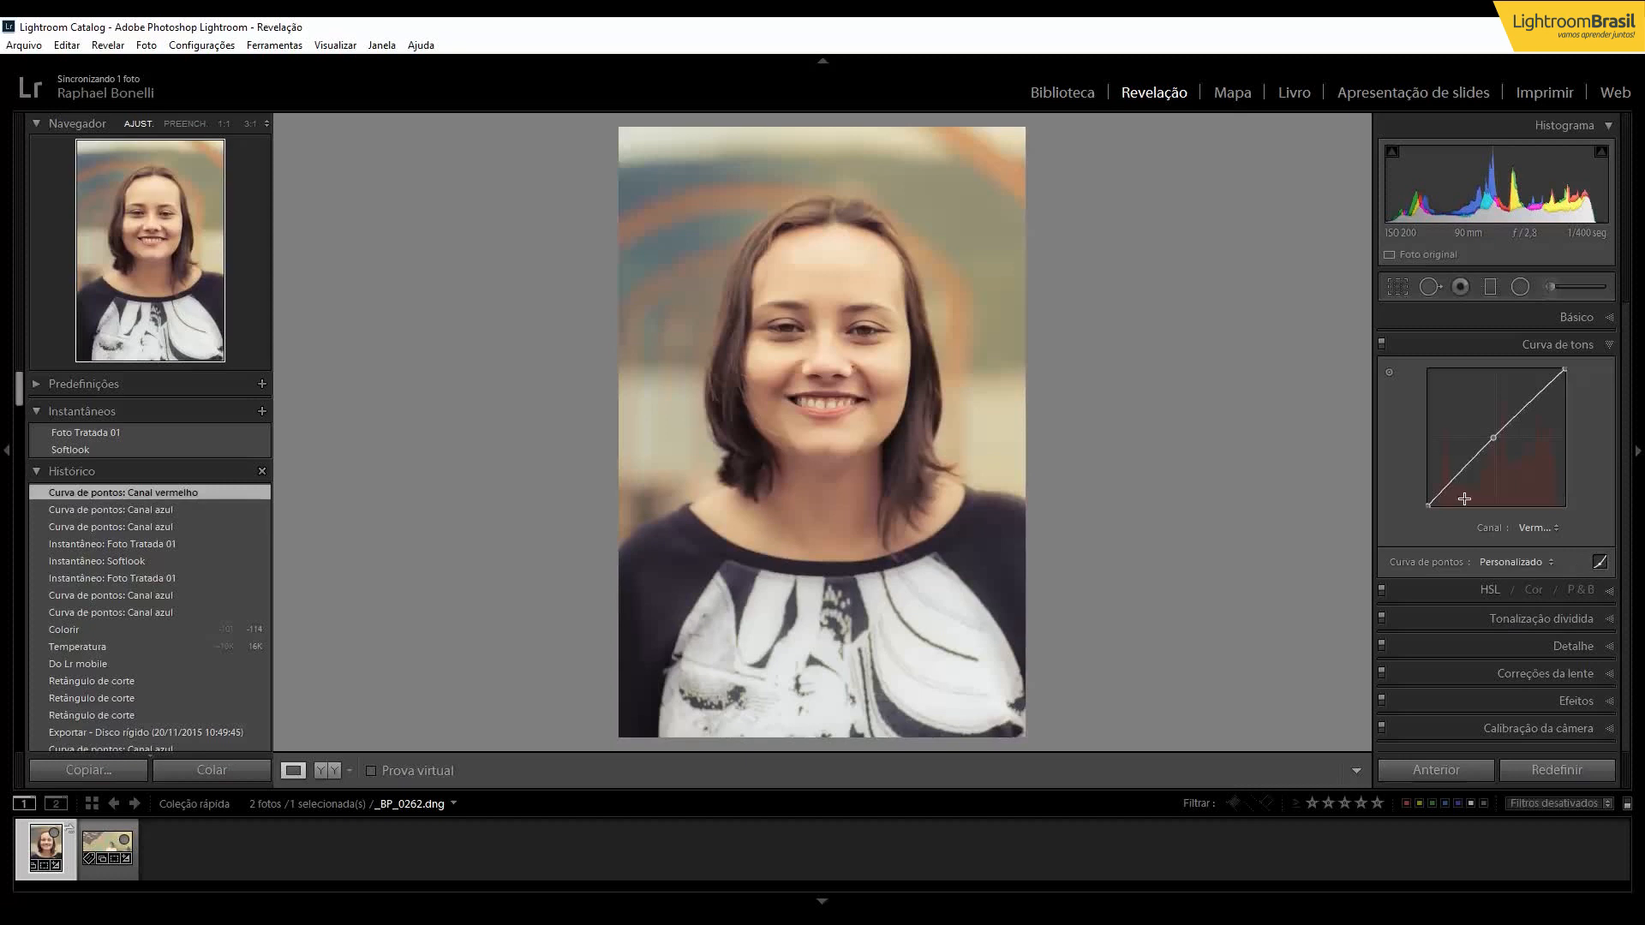
Lift the black point of the RGB tone curve and add a point in the shadows to give the portrait a faded look
{"action": "left_click", "coordinate": [1537, 528]}
{"action": "left_click", "coordinate": [1502, 549]}
{"action": "left_click_drag", "start_coordinate": [1426, 506], "coordinate": [1457, 465]}
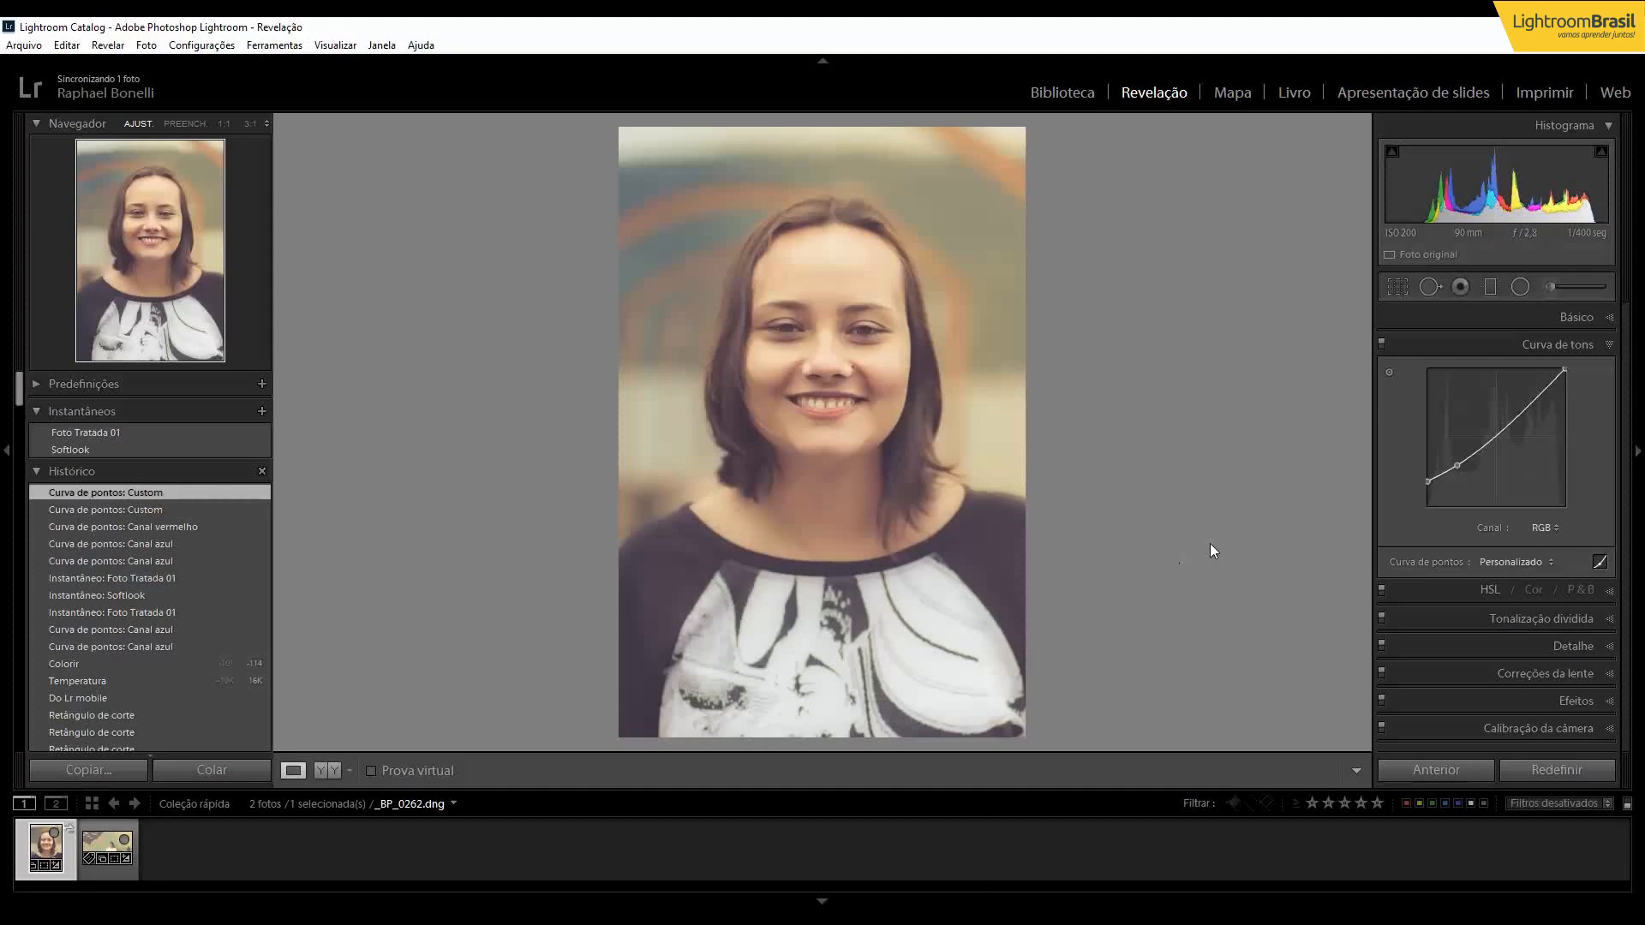
Compare the new tone-curve edit with the Before version in single and side-by-side views, ending in the loupe view
{"action": "key", "text": "backslash"}
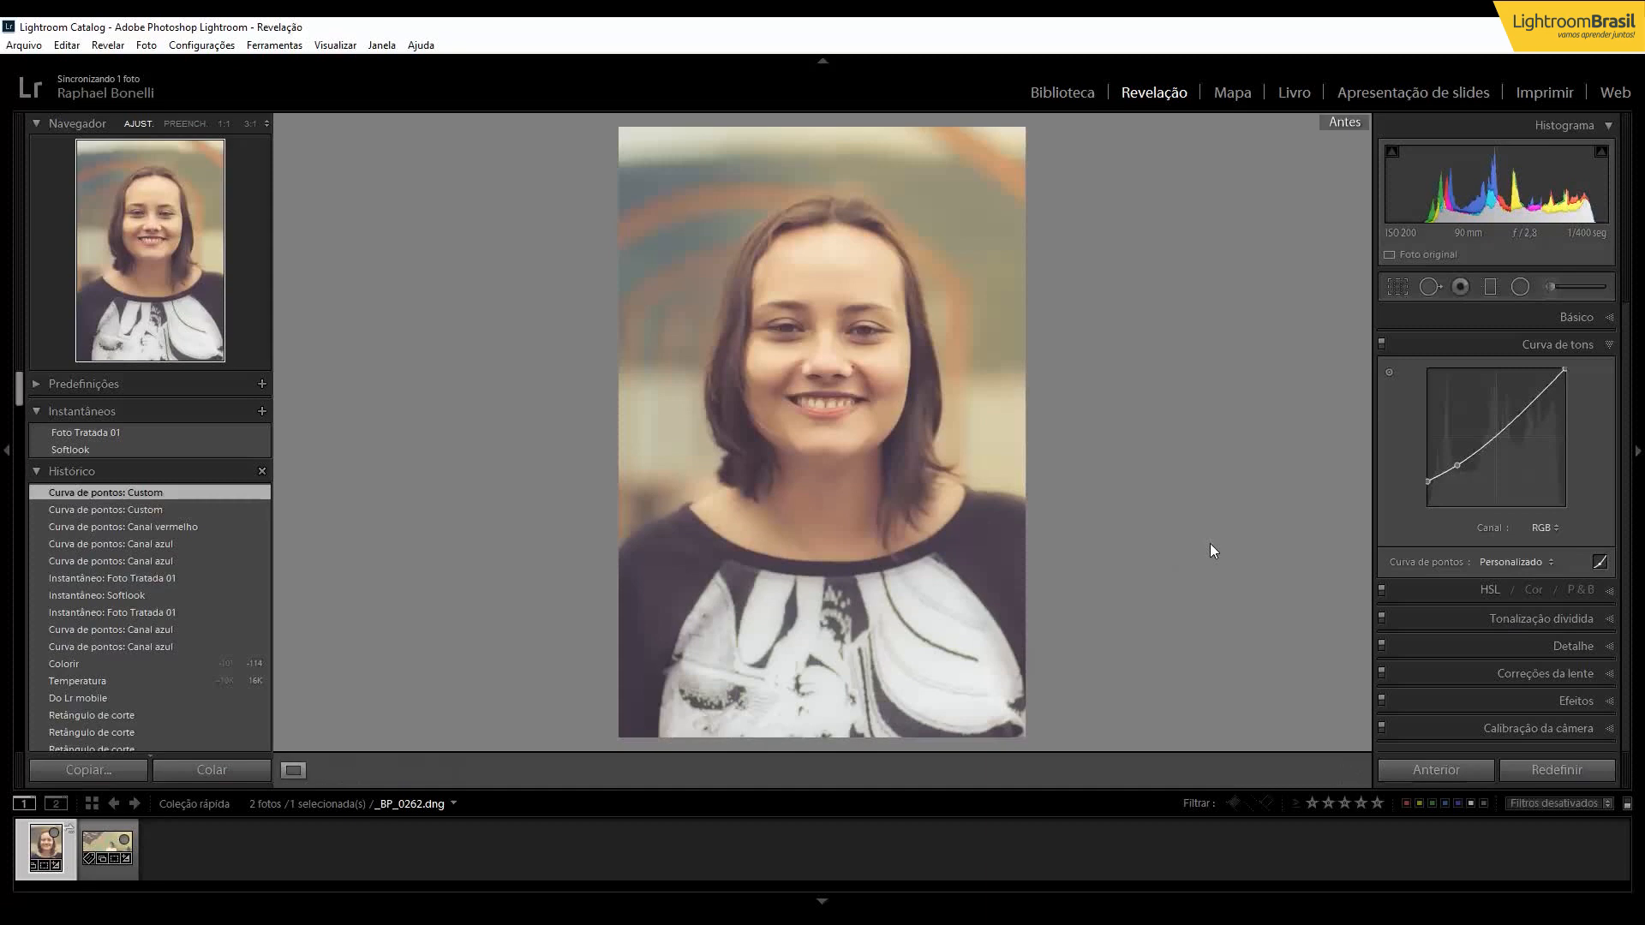
{"action": "key", "text": "y"}
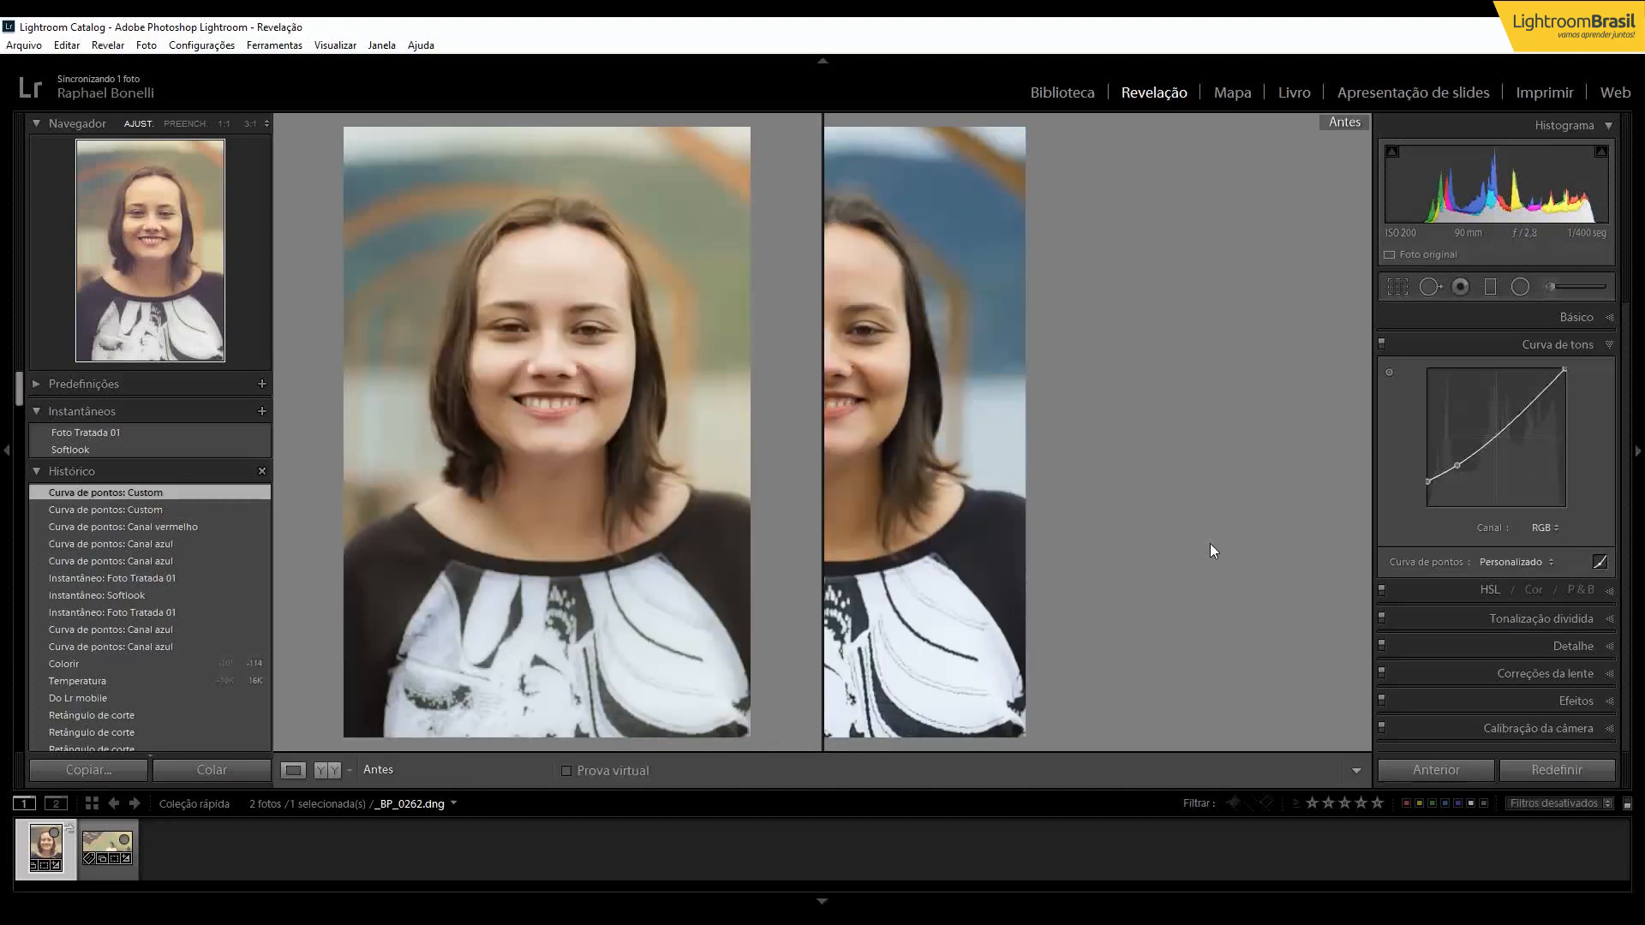
{"action": "key", "text": "y"}
{"action": "key", "text": "backslash"}
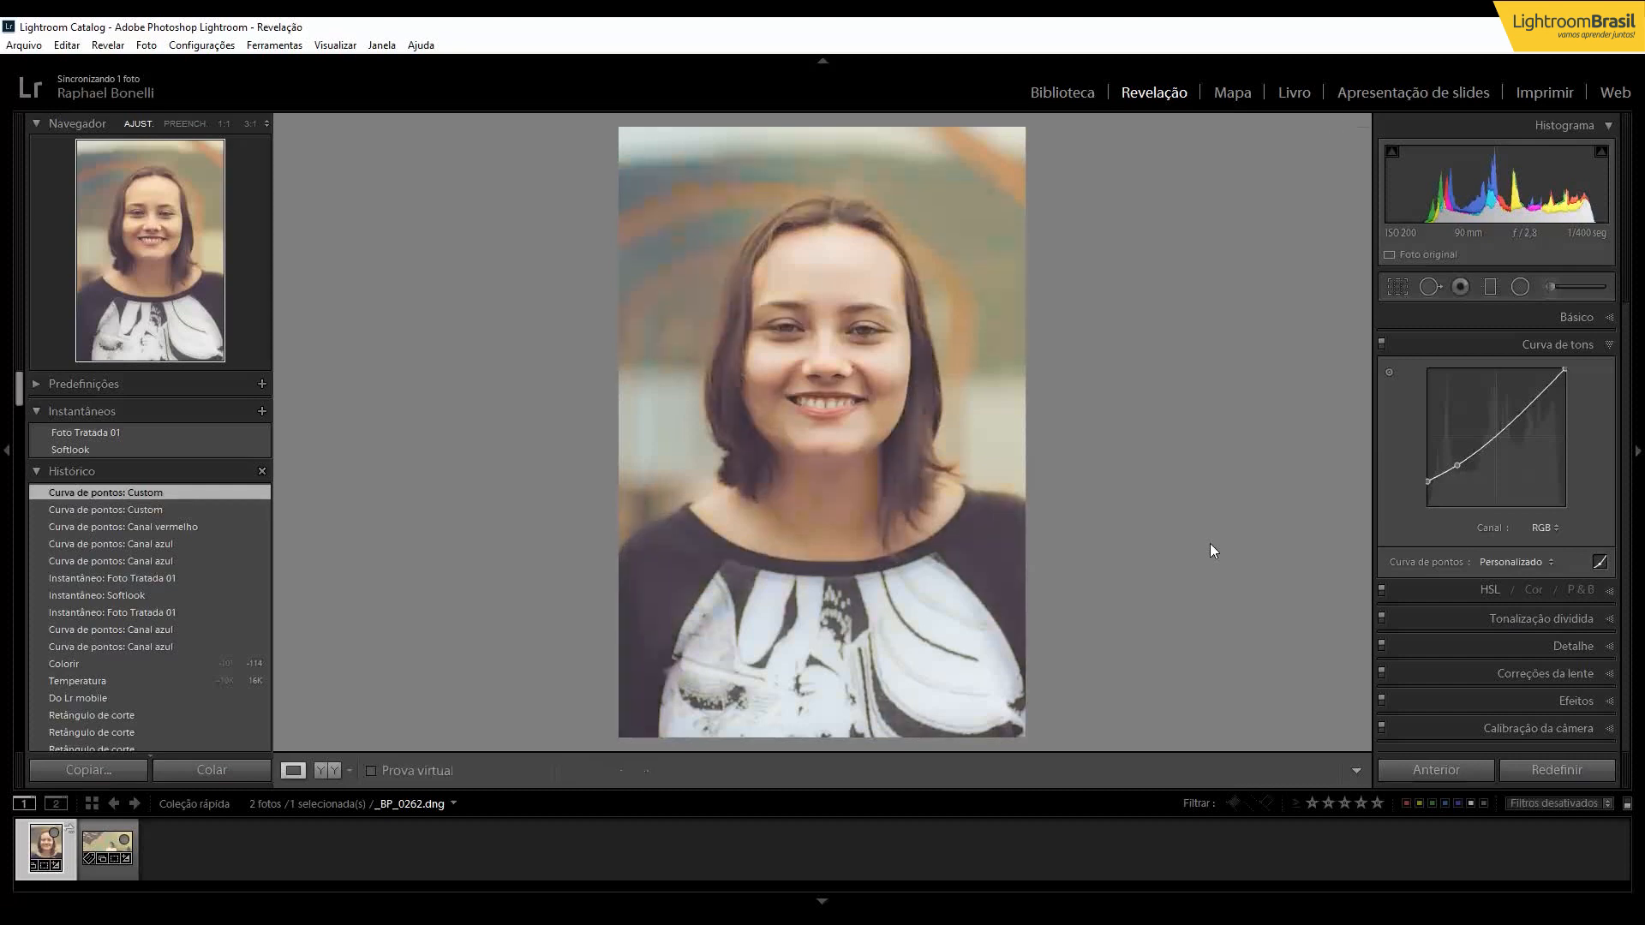
{"action": "key", "text": "backslash"}
{"action": "left_click", "coordinate": [333, 770]}
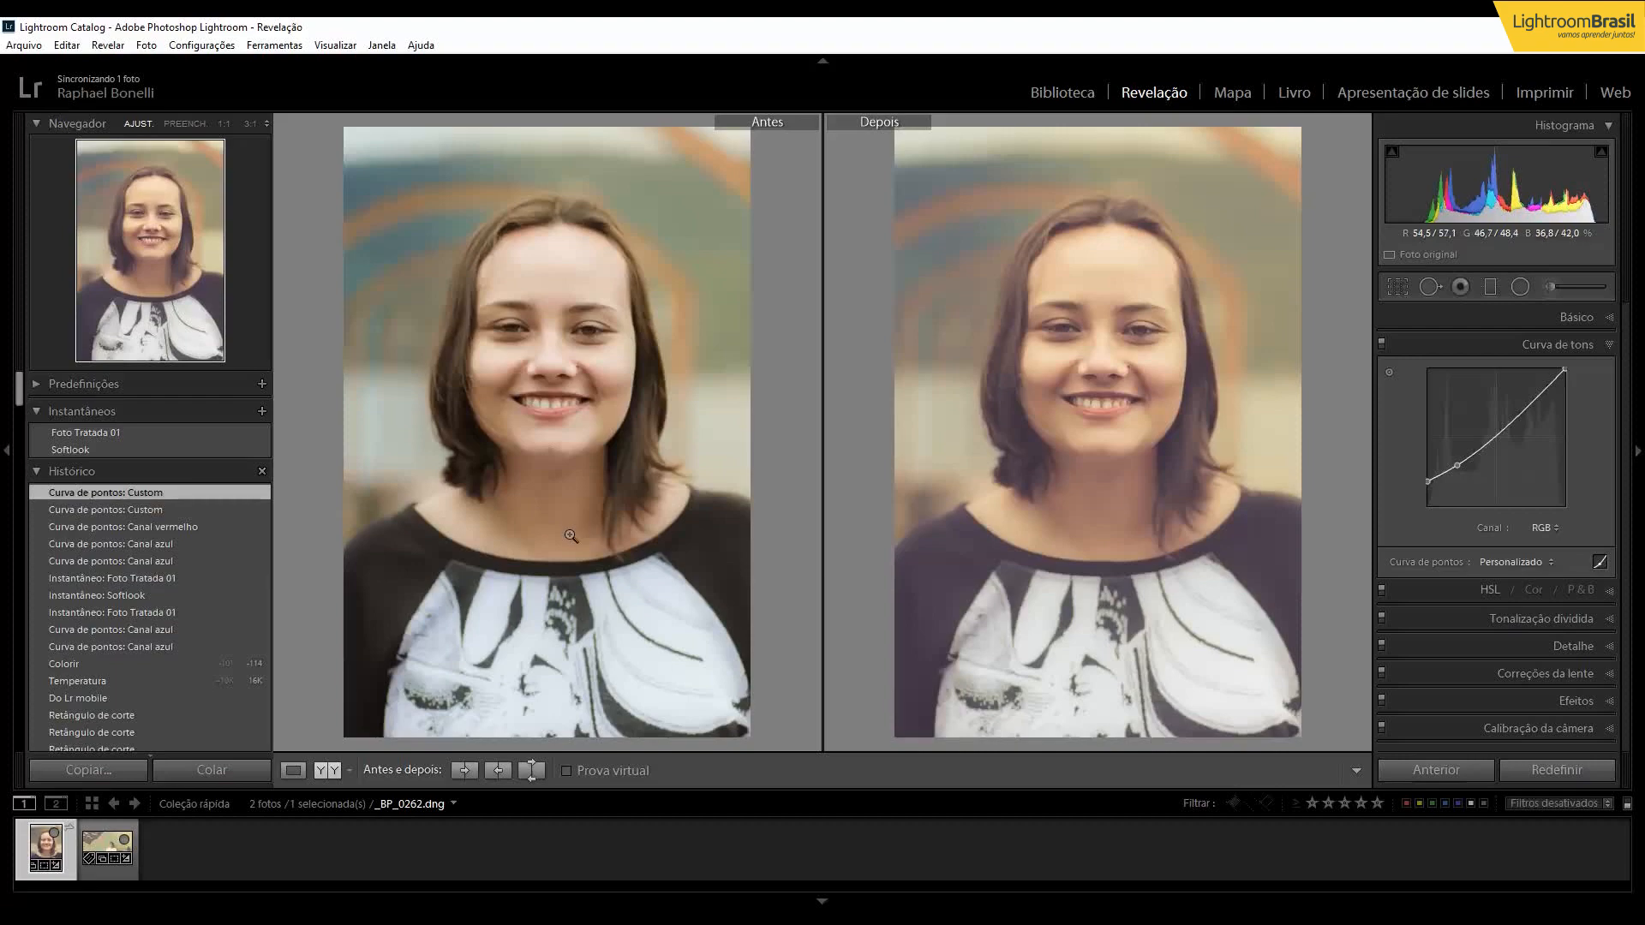
{"action": "left_click", "coordinate": [290, 770]}
Open the photo _MG_1532.dng of the man at the painted wall and convert it to black and white
{"action": "left_click", "coordinate": [99, 851]}
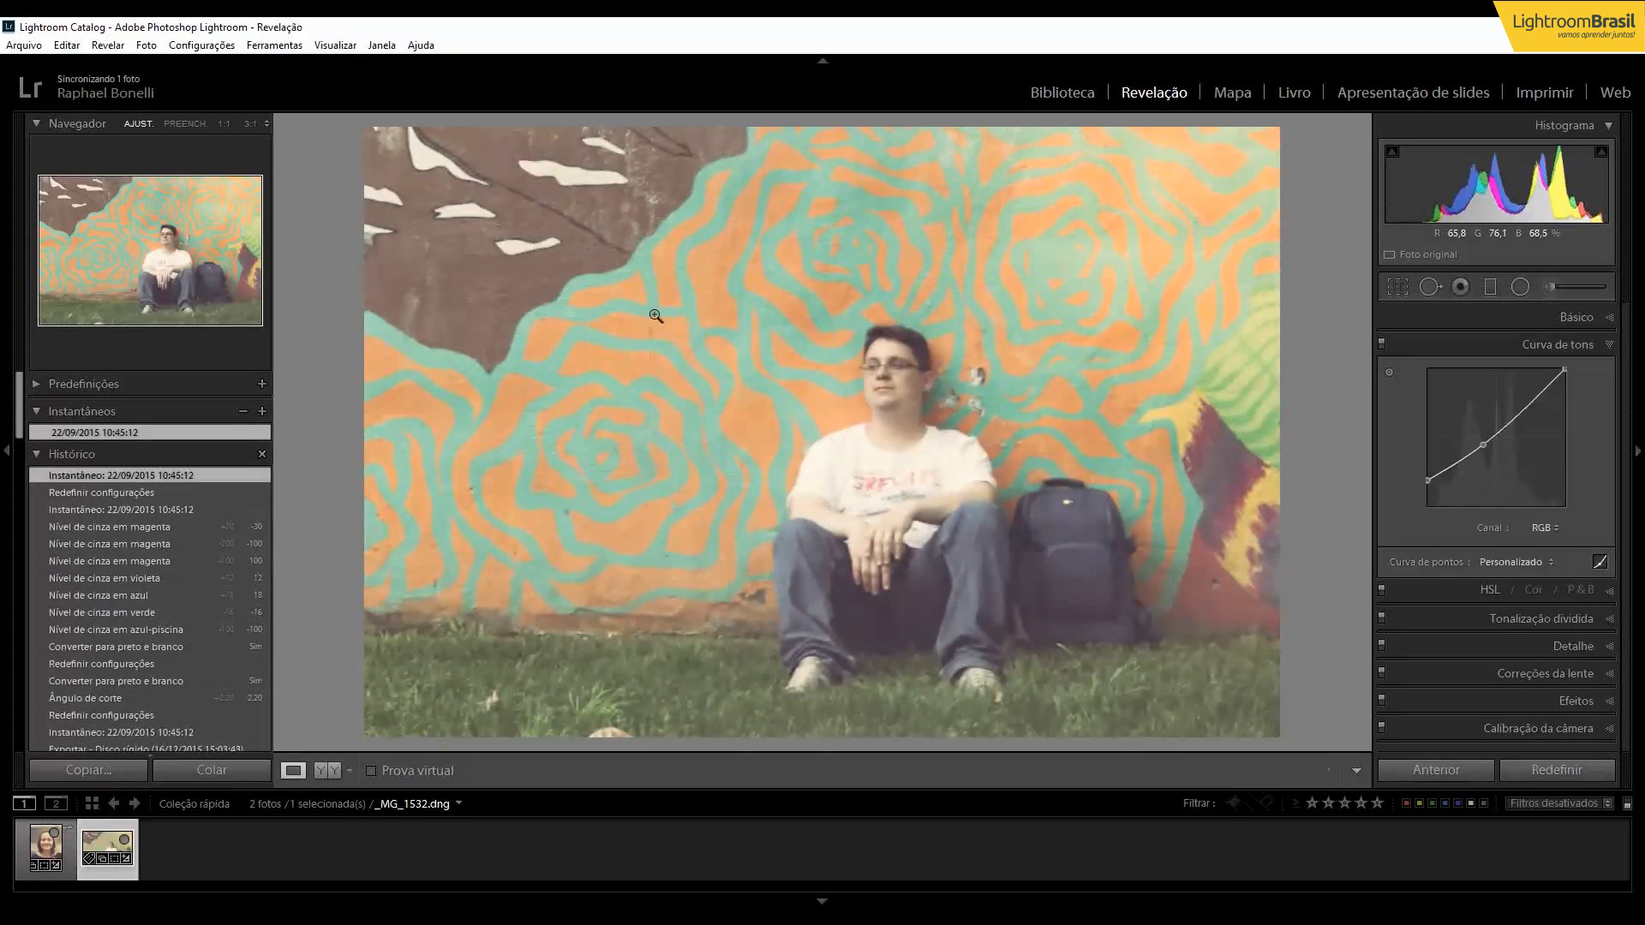
{"action": "left_click", "coordinate": [1603, 317]}
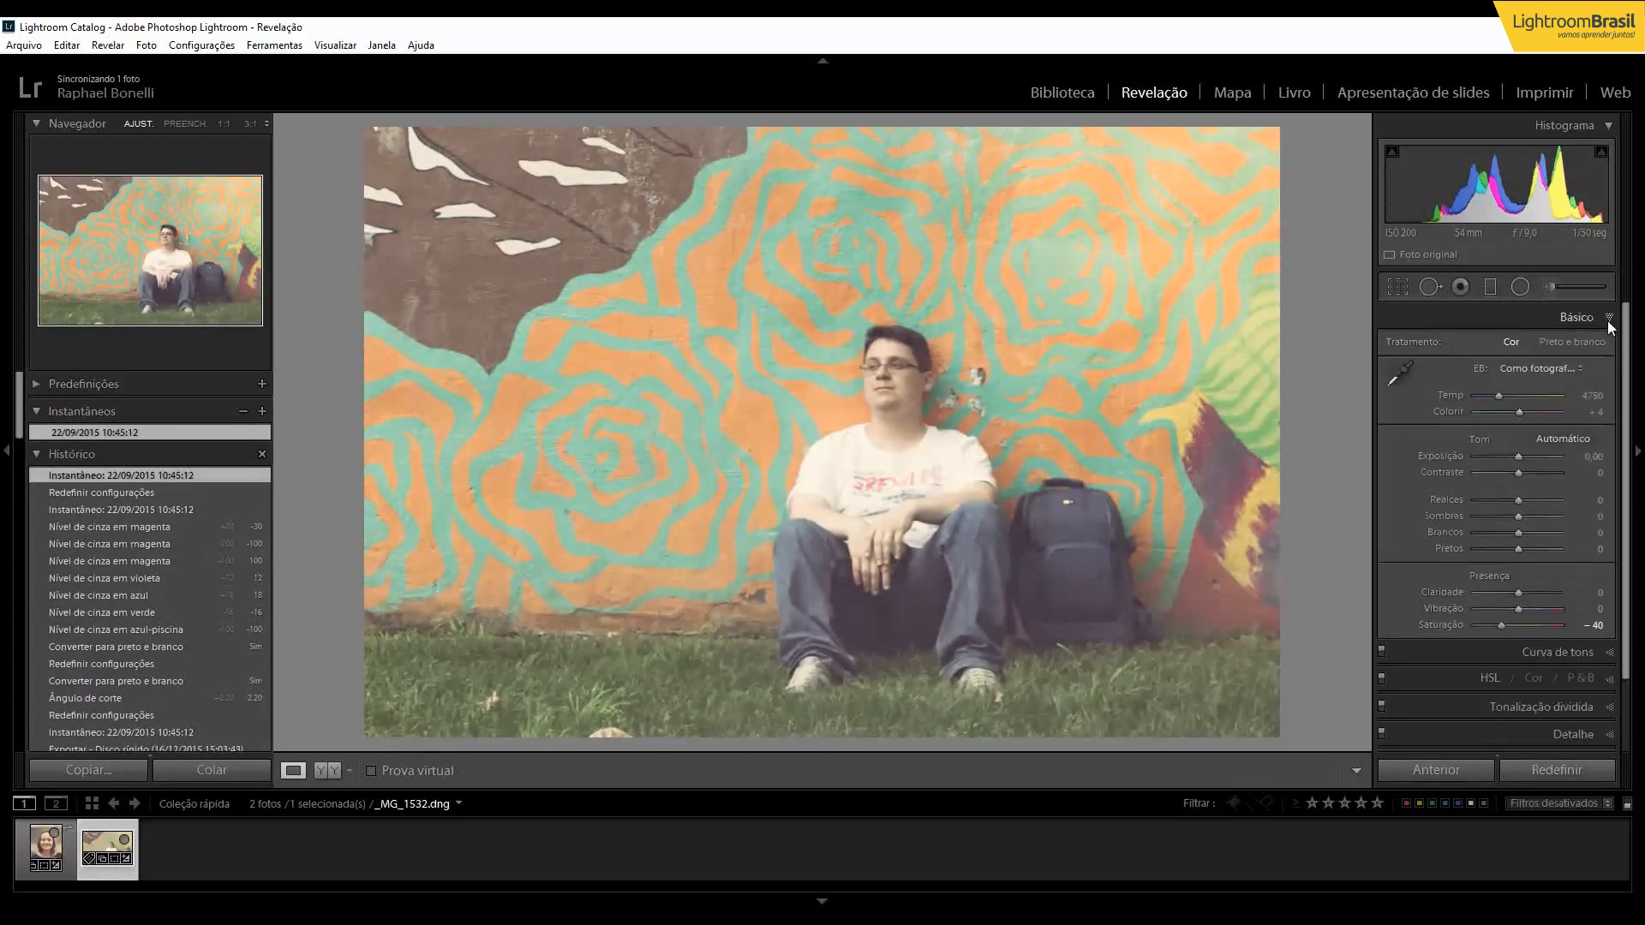
{"action": "left_click", "coordinate": [1586, 342]}
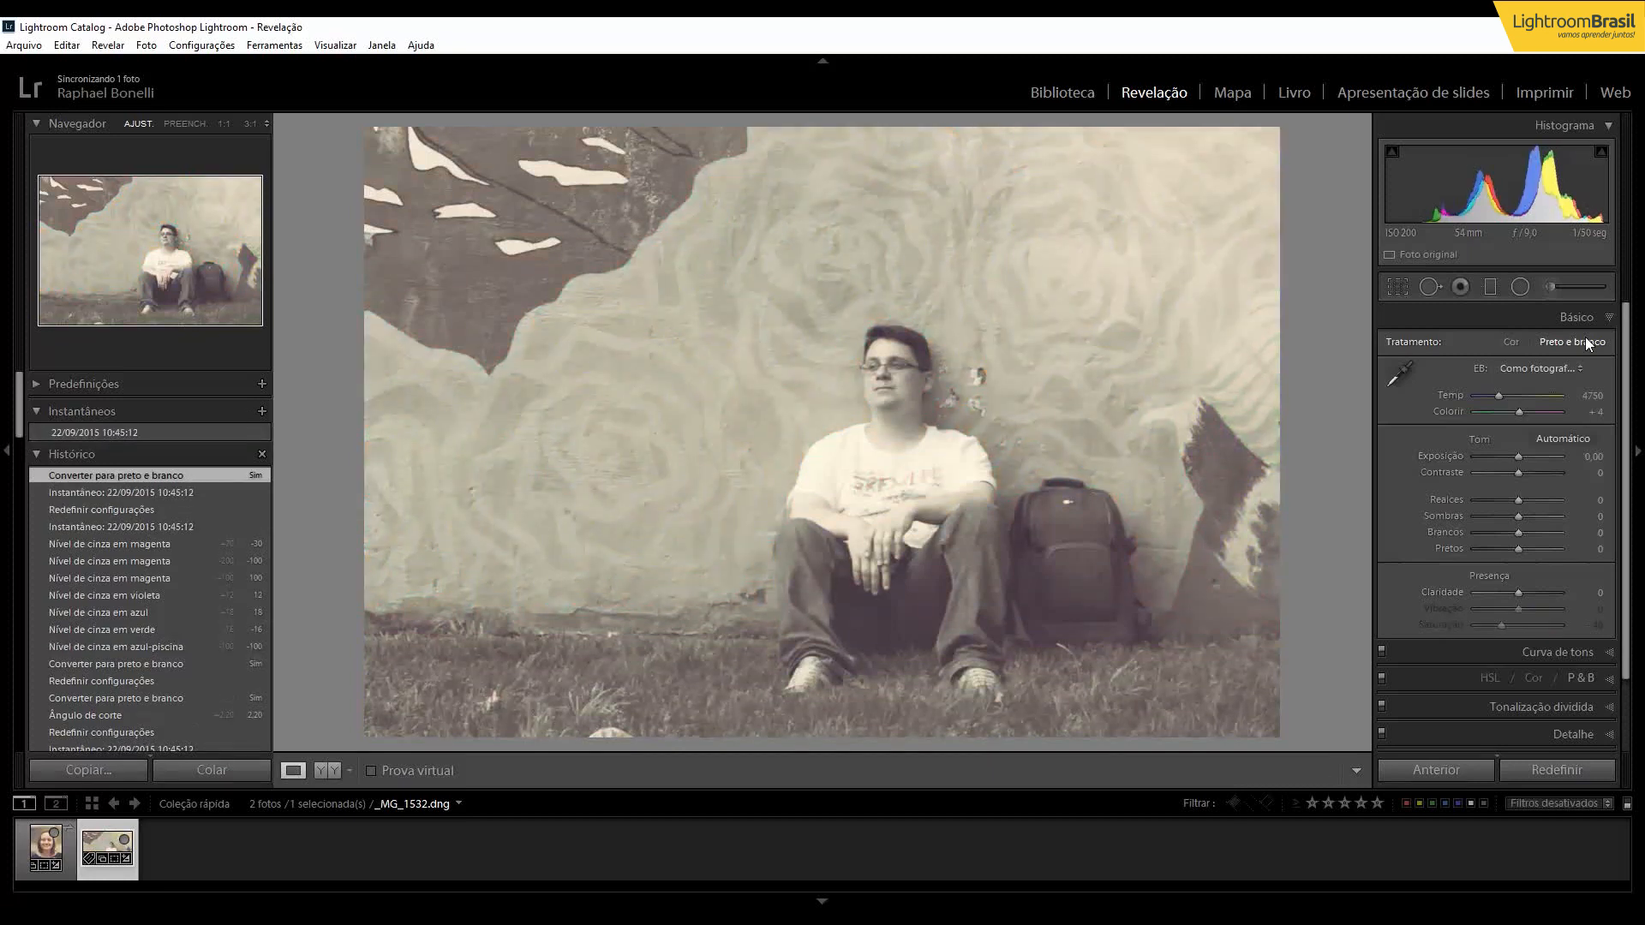
Set the Azul-piscina level in the black-and-white mix to −100 to darken the painted lines on the wall
{"action": "scroll", "coordinate": [1543, 411], "scroll_direction": "down", "scroll_amount": 2}
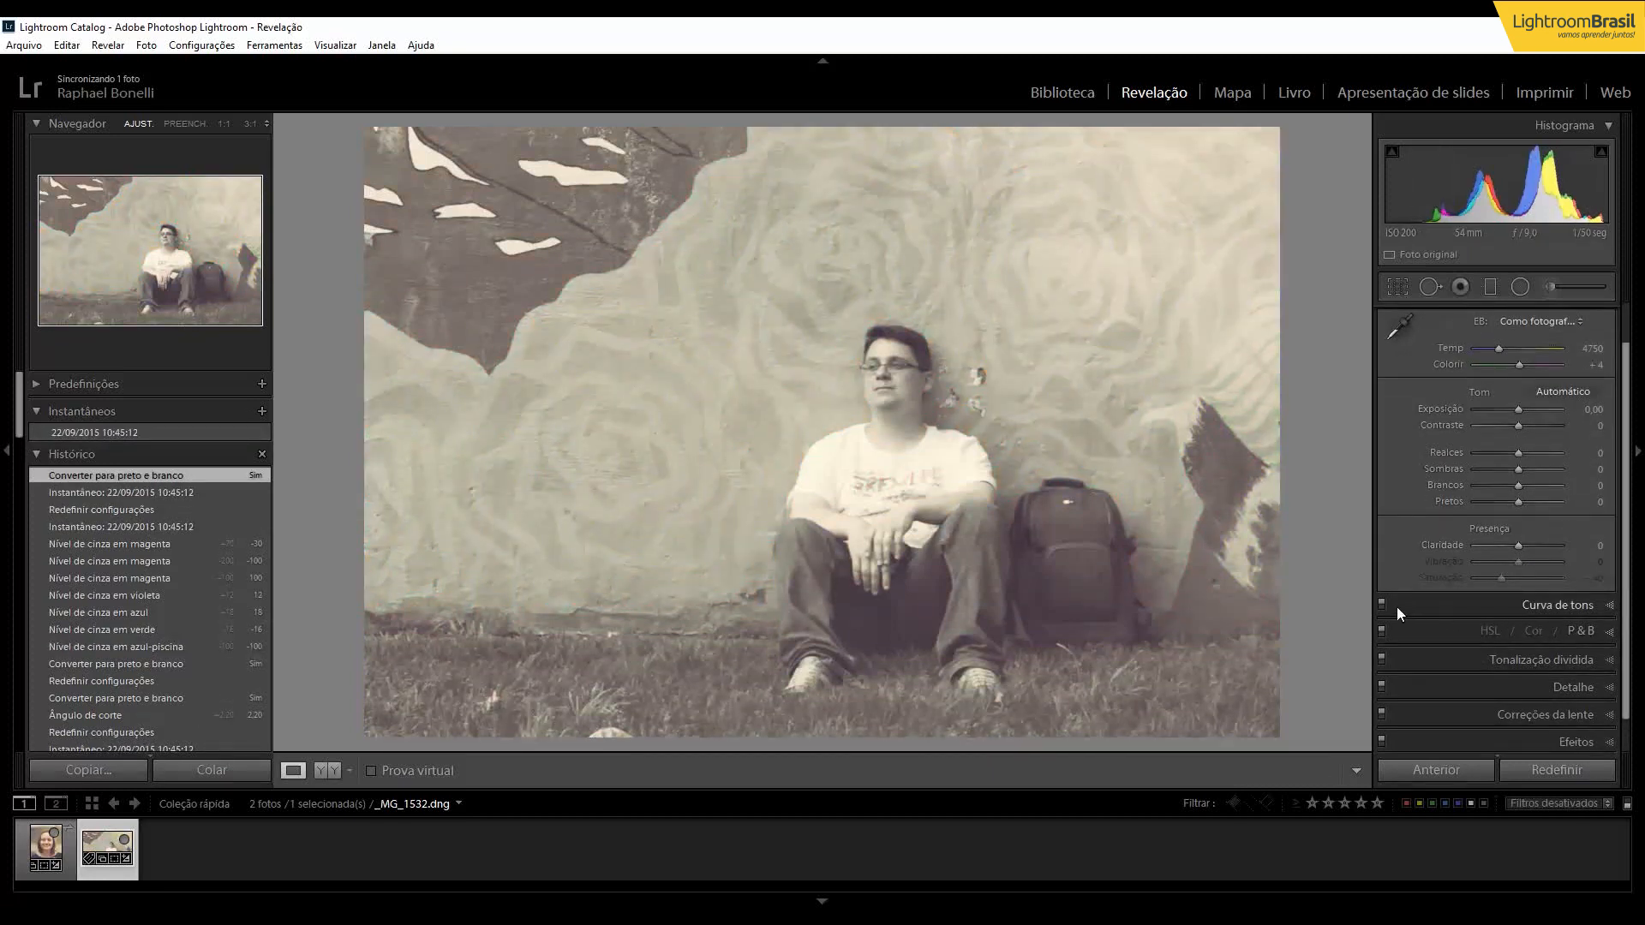
{"action": "left_click", "coordinate": [1583, 632]}
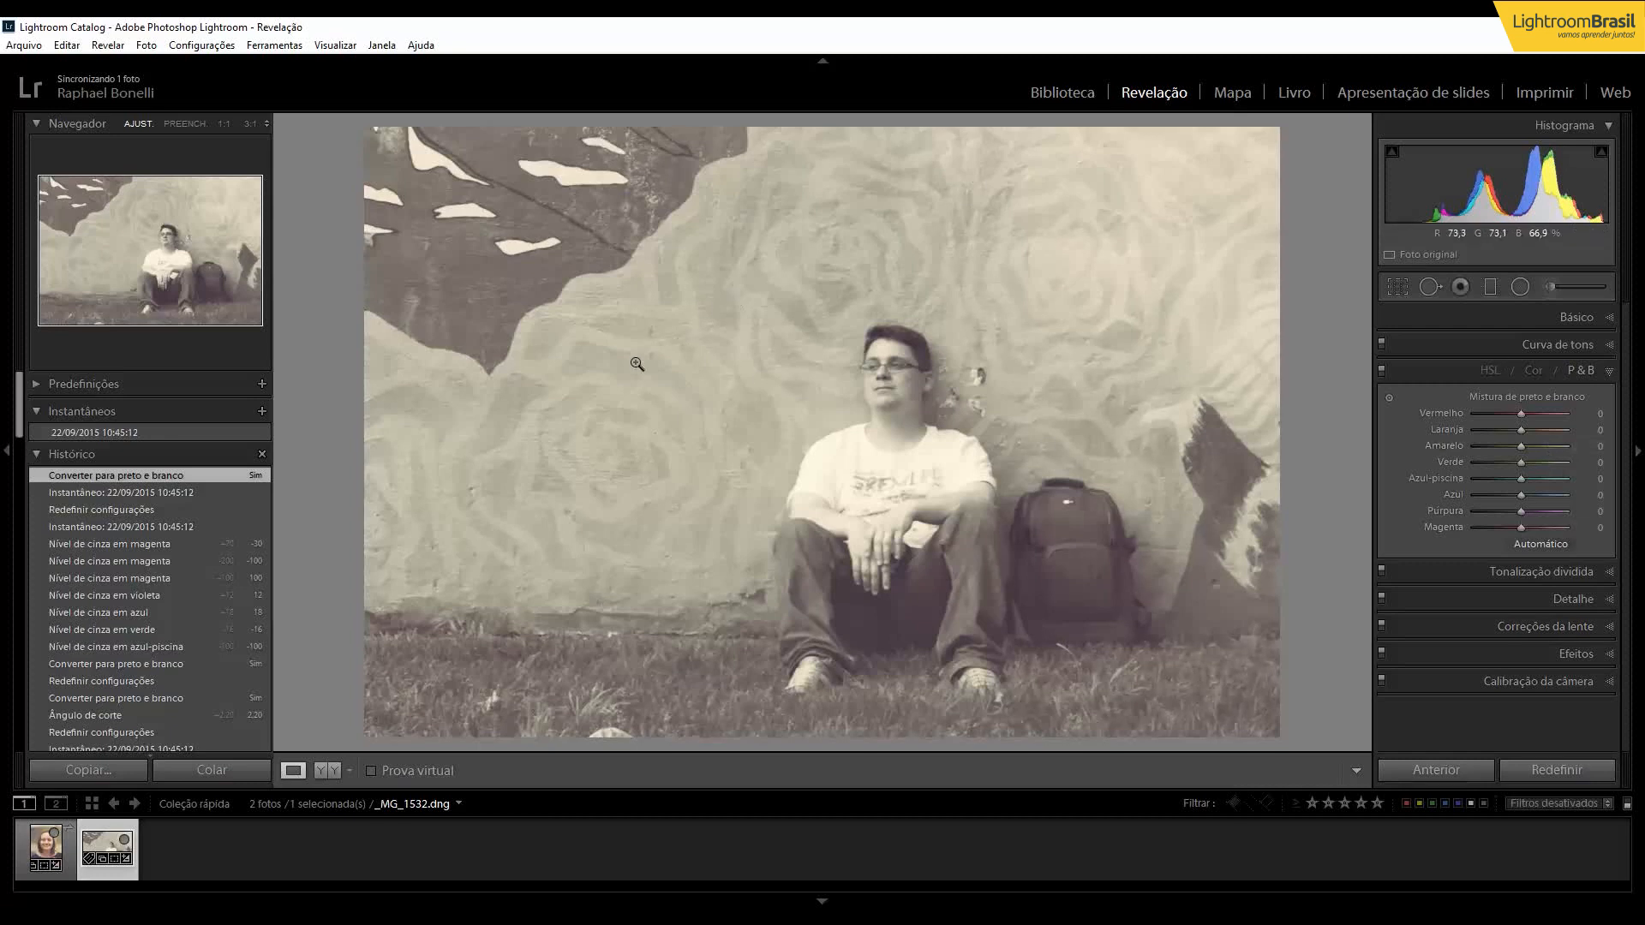
{"action": "left_click_drag", "start_coordinate": [1522, 479], "coordinate": [1467, 487]}
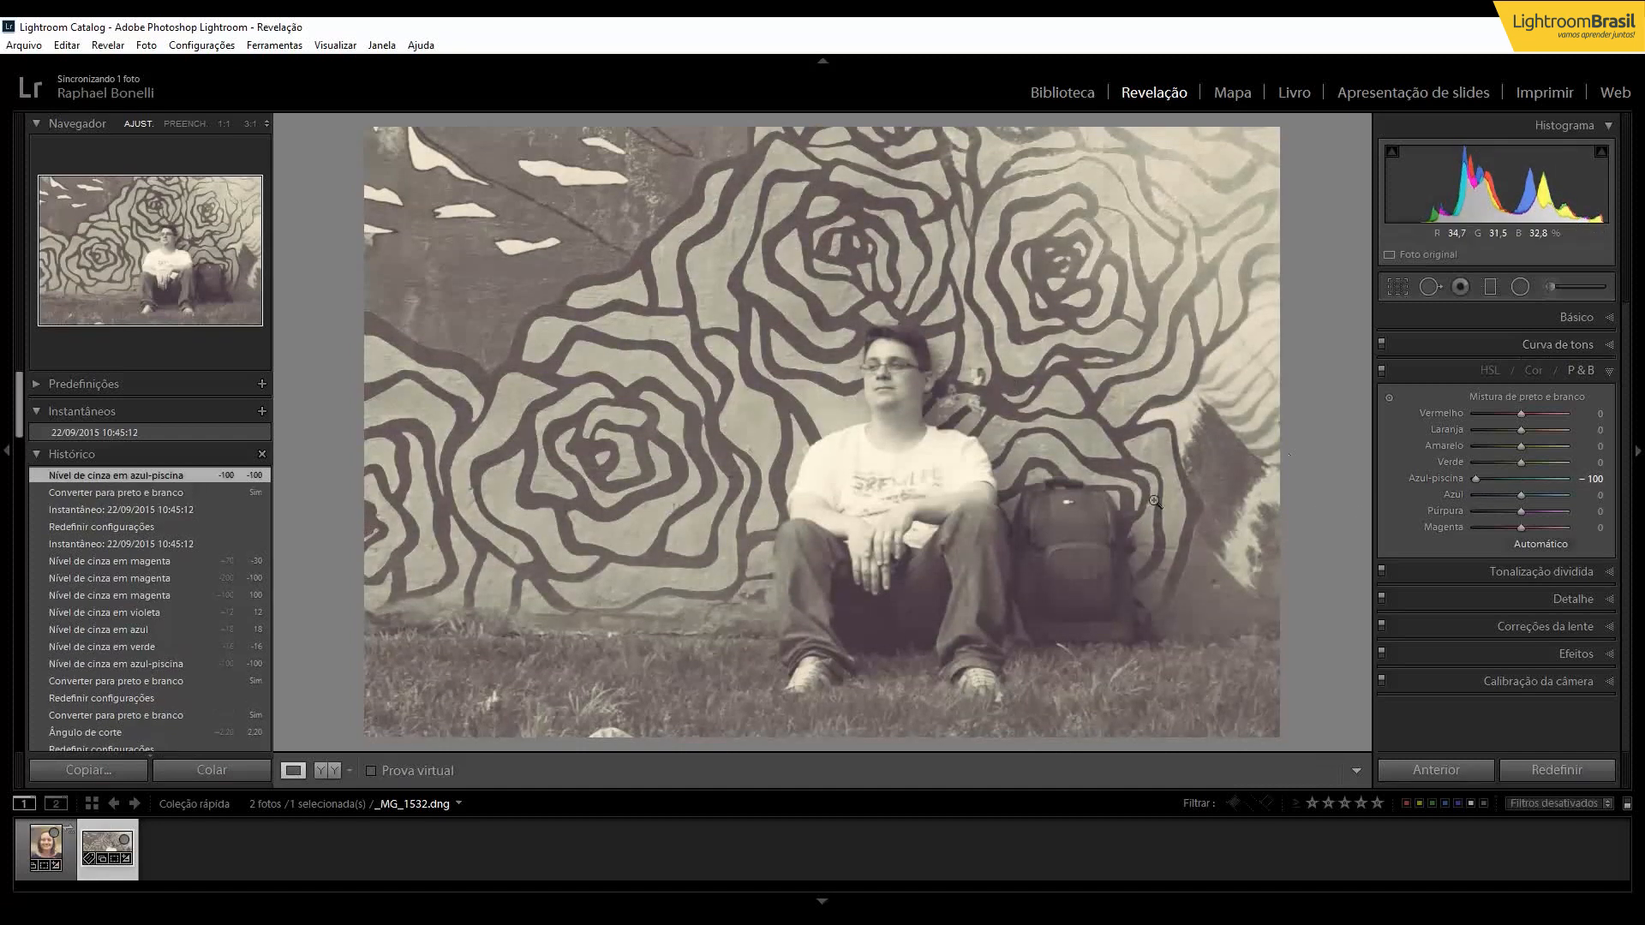
Compare the black-and-white photo with its original side by side, and alternate between both versions in the loupe view
{"action": "left_click", "coordinate": [325, 769]}
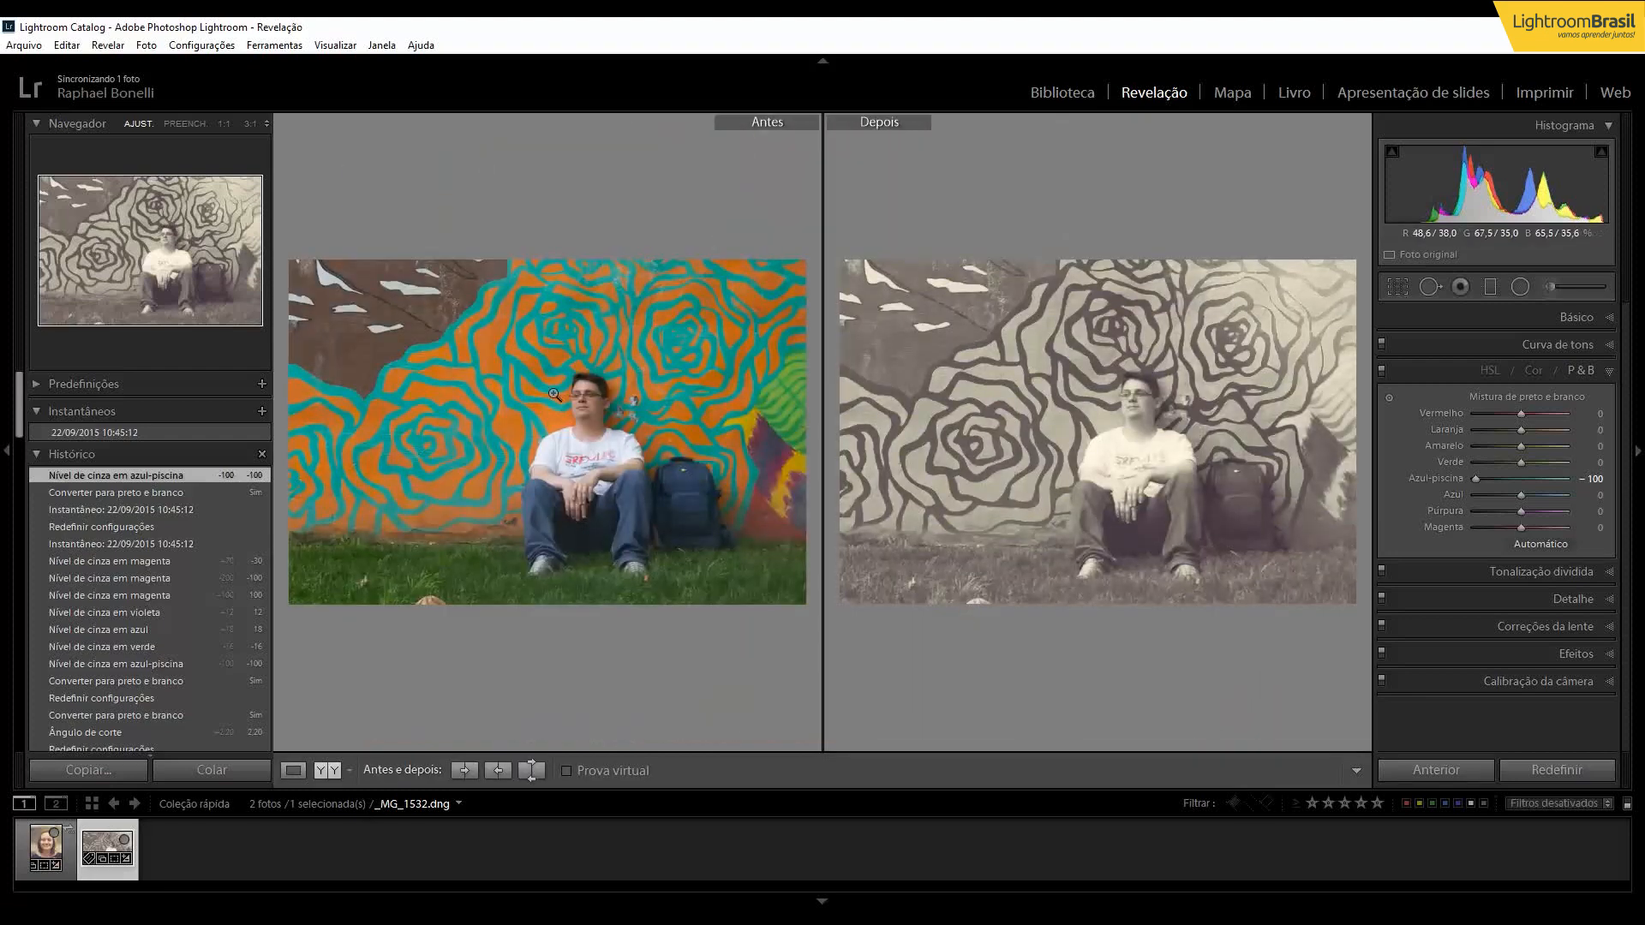
{"action": "left_click", "coordinate": [292, 770]}
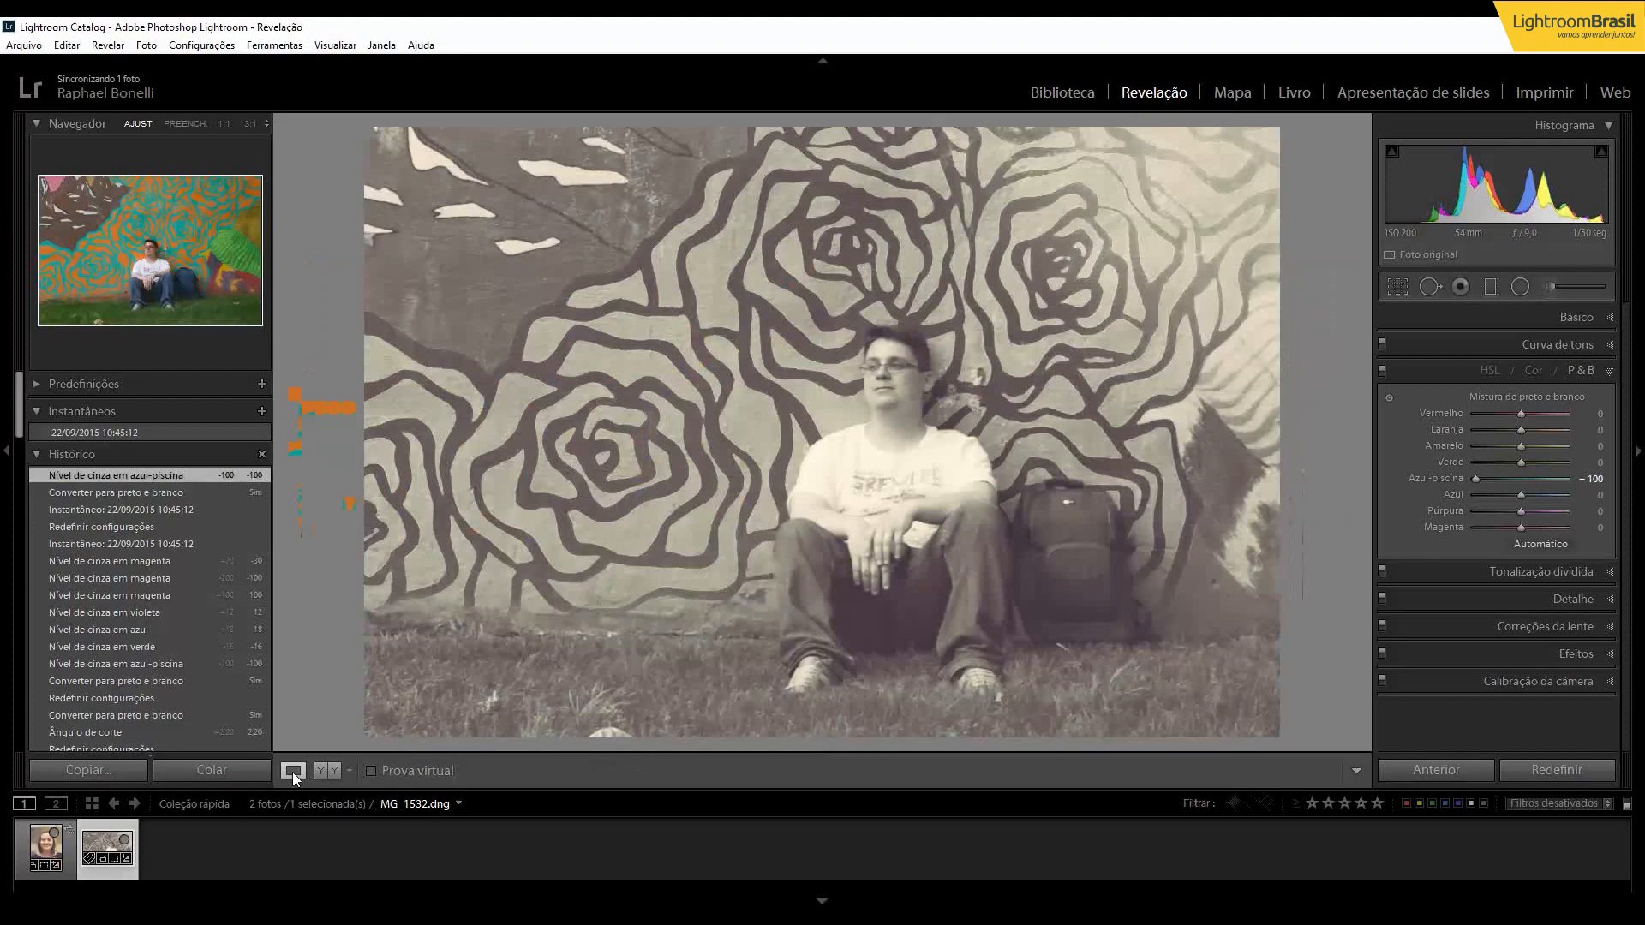
{"action": "key", "text": "backslash"}
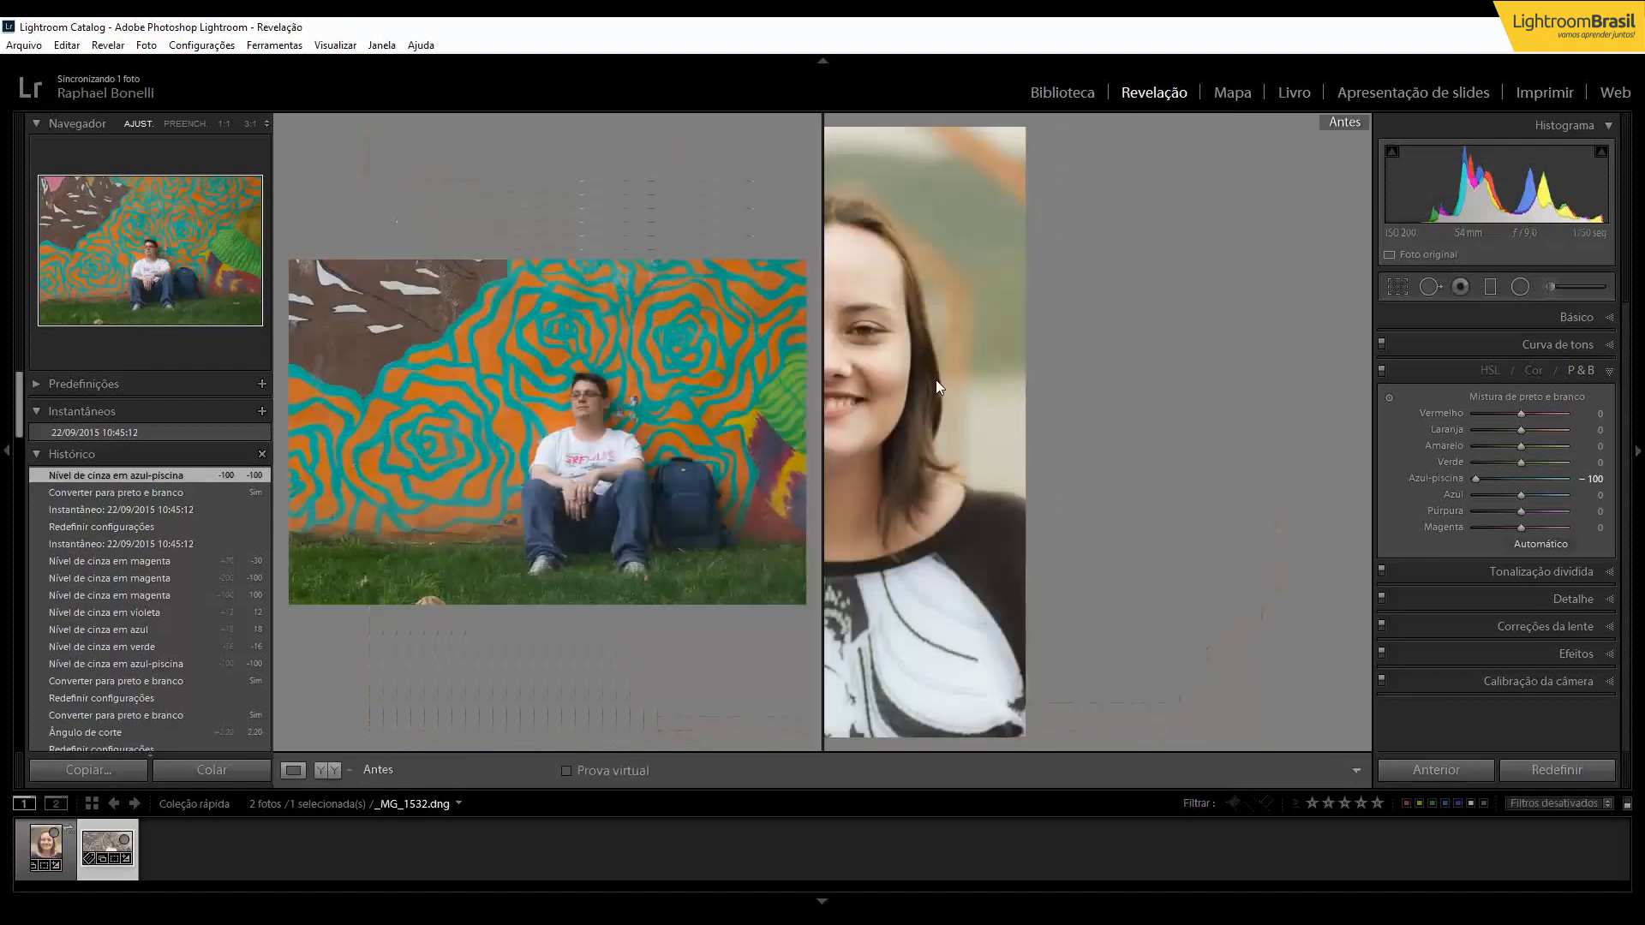
{"action": "key", "text": "backslash"}
{"action": "key", "text": "backslash"}
{"action": "key", "text": "backslash"}
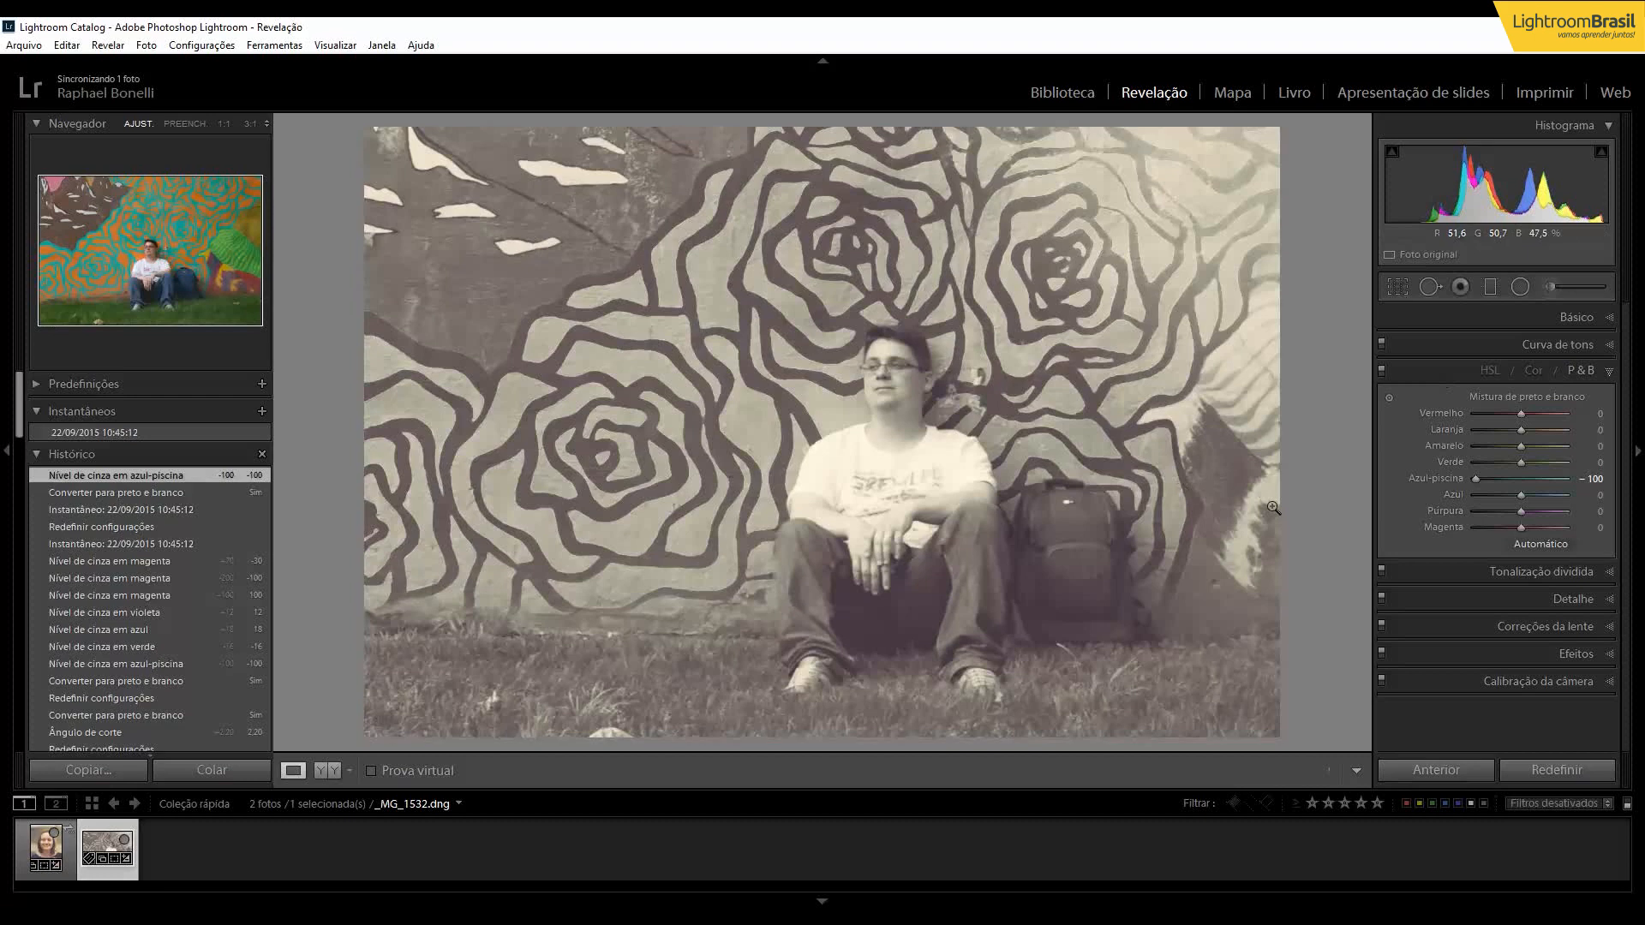
Copy the "Converter para preto e branco" history state to the Before version and compare it with the edit side by side and in the loupe
{"action": "right_click", "coordinate": [124, 492]}
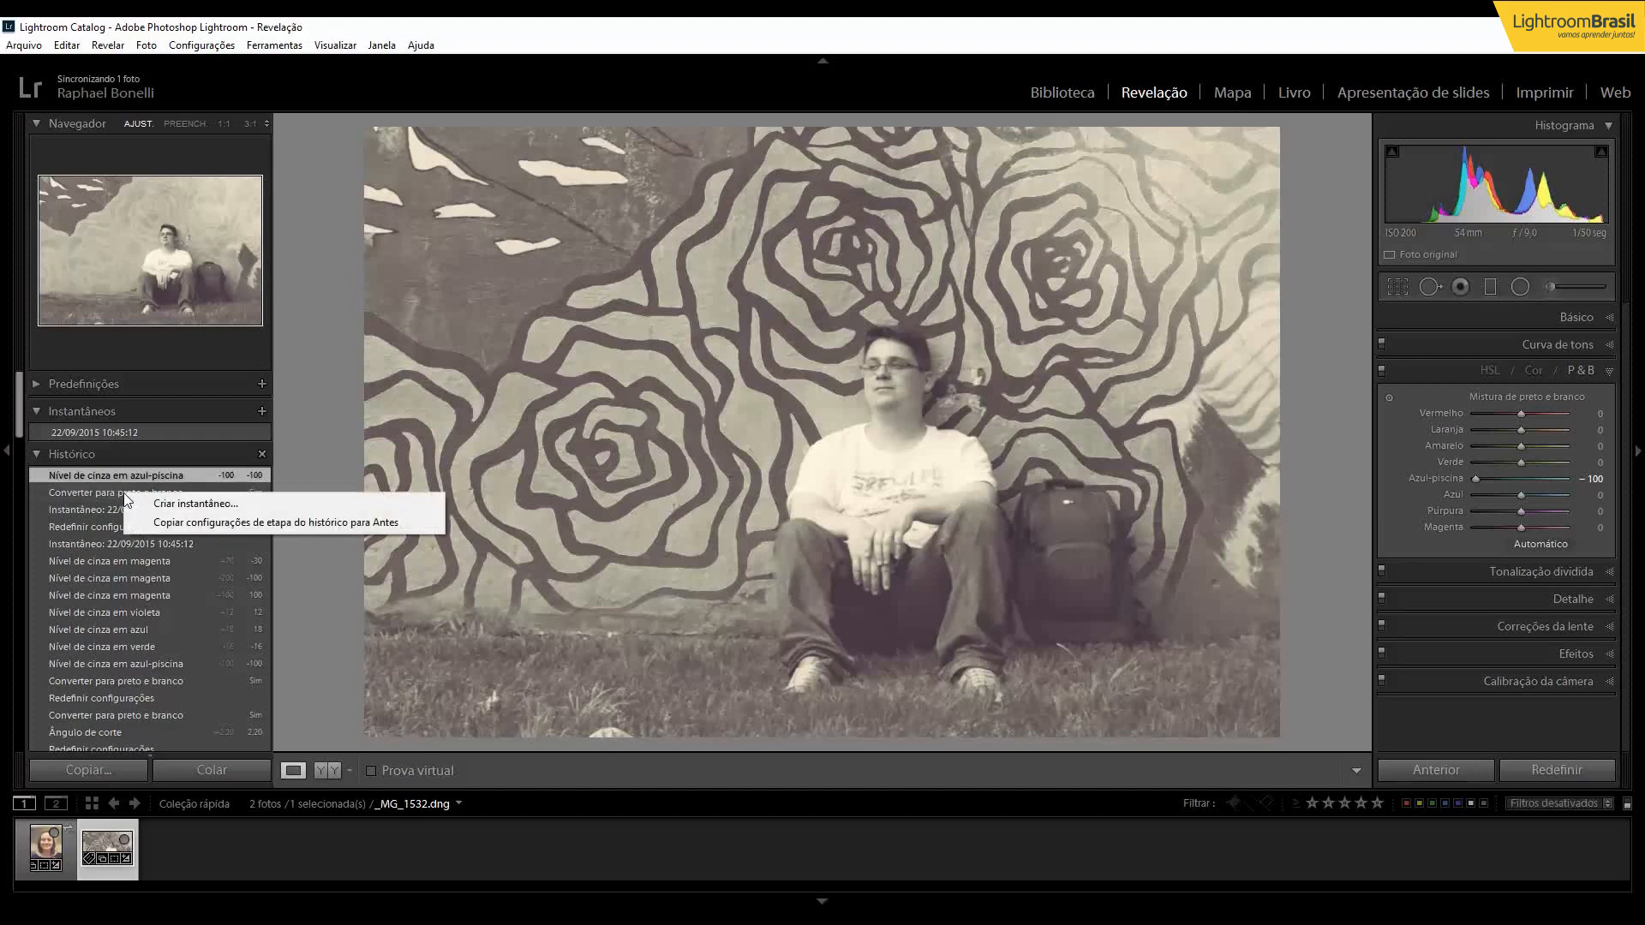
{"action": "left_click", "coordinate": [238, 526]}
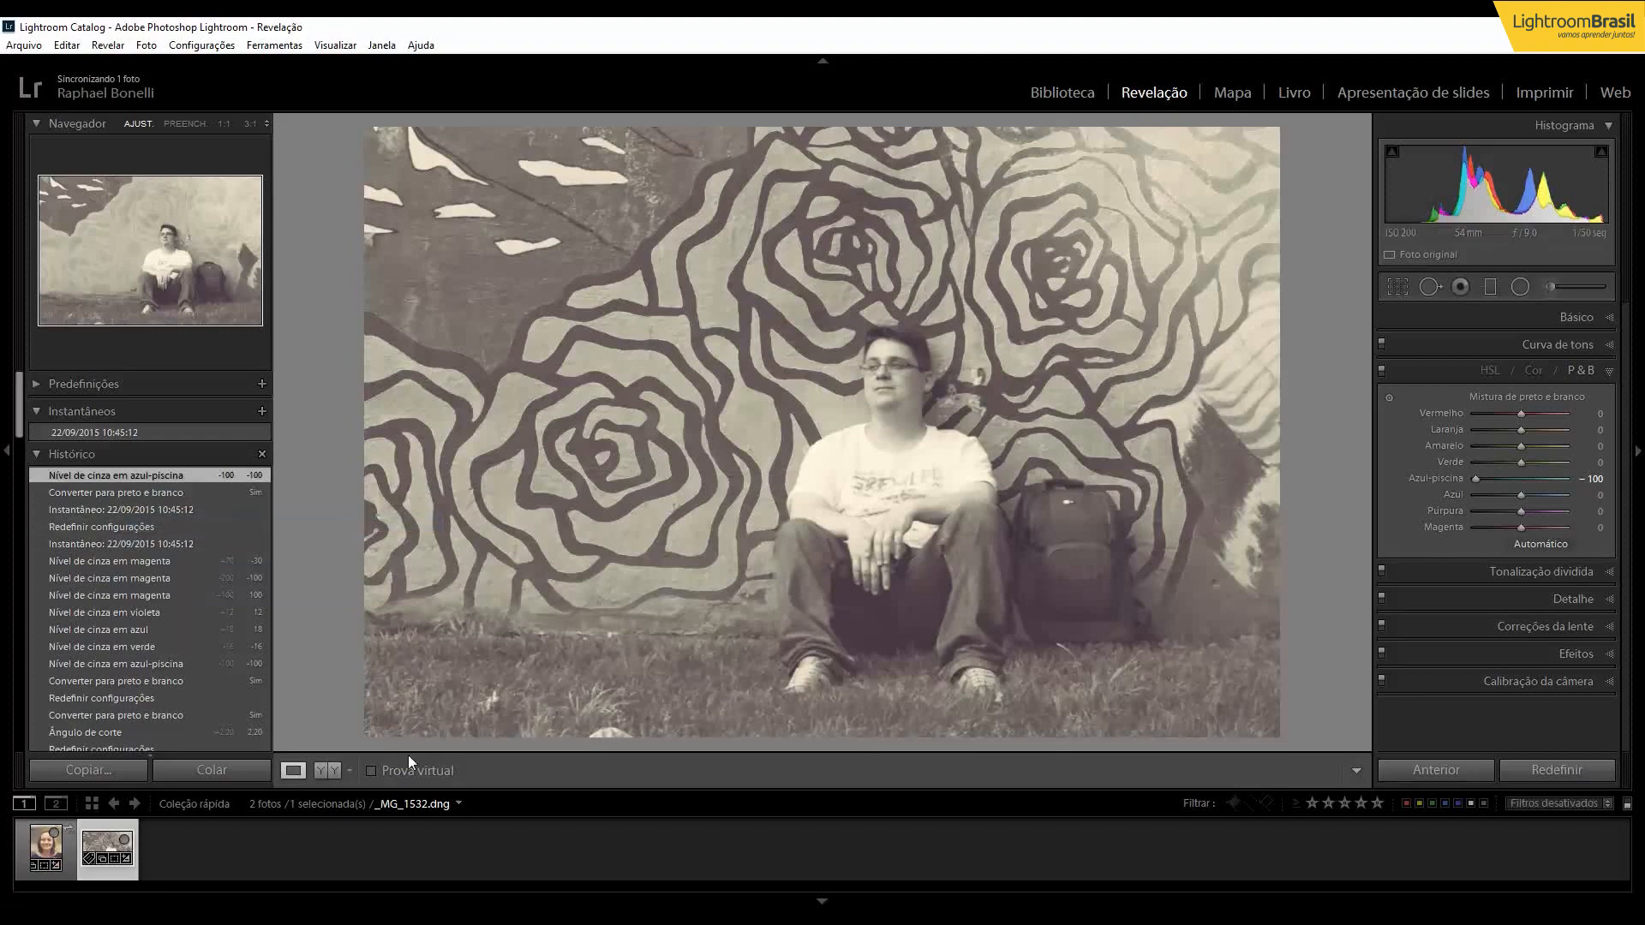
{"action": "left_click", "coordinate": [323, 776]}
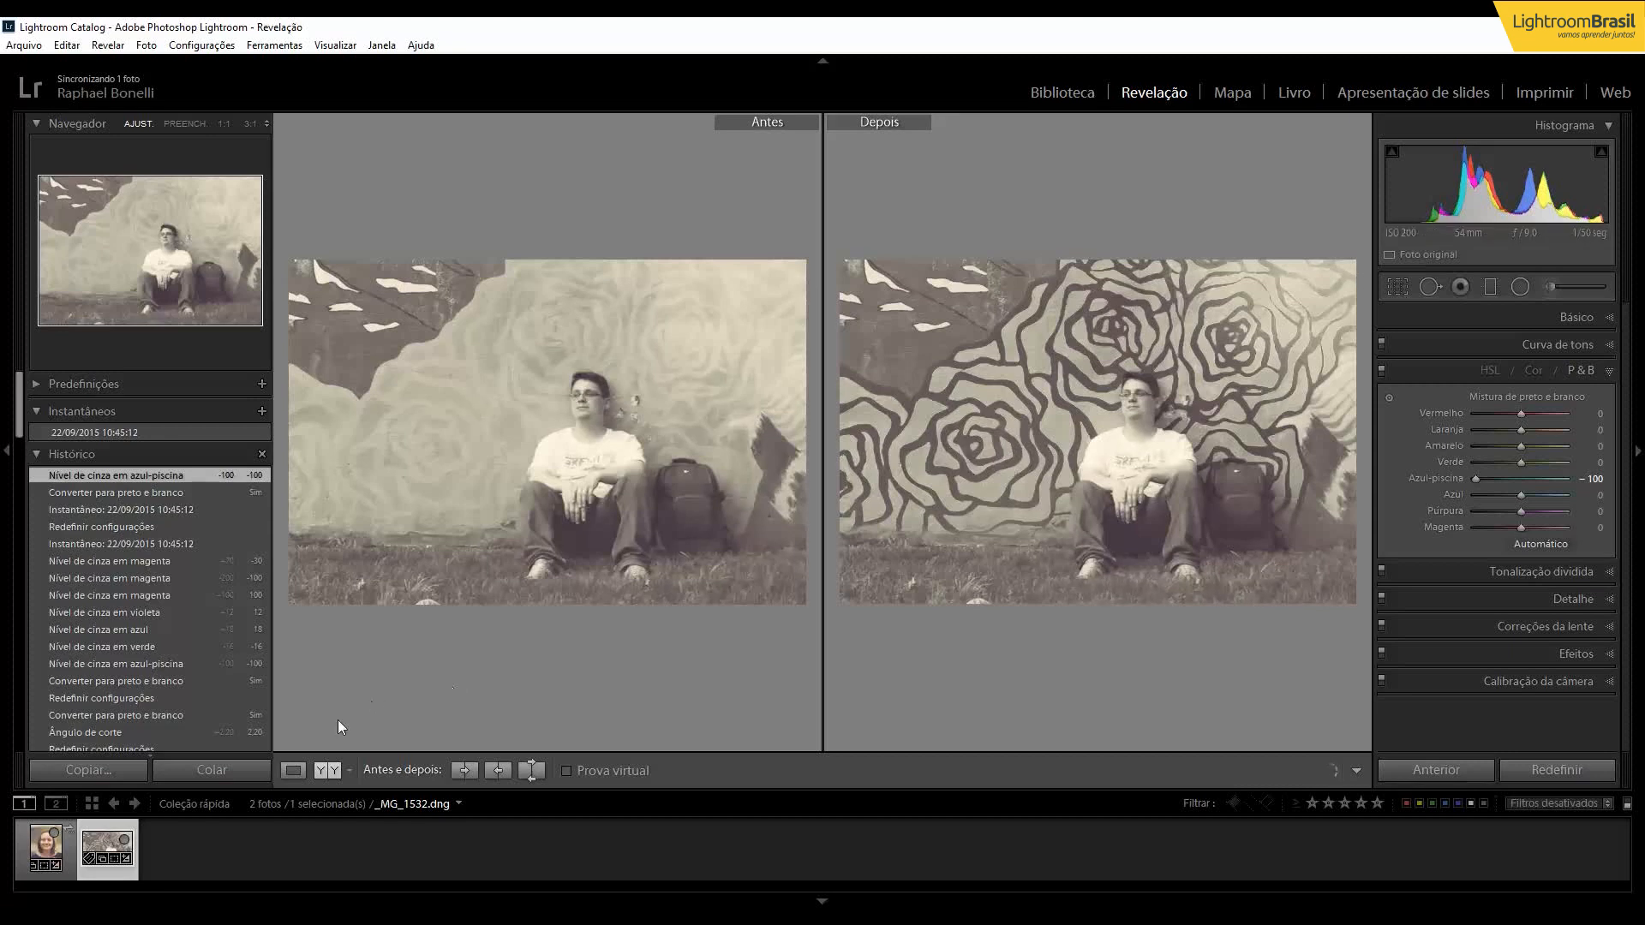
{"action": "left_click", "coordinate": [293, 770]}
{"action": "key", "text": "backslash"}
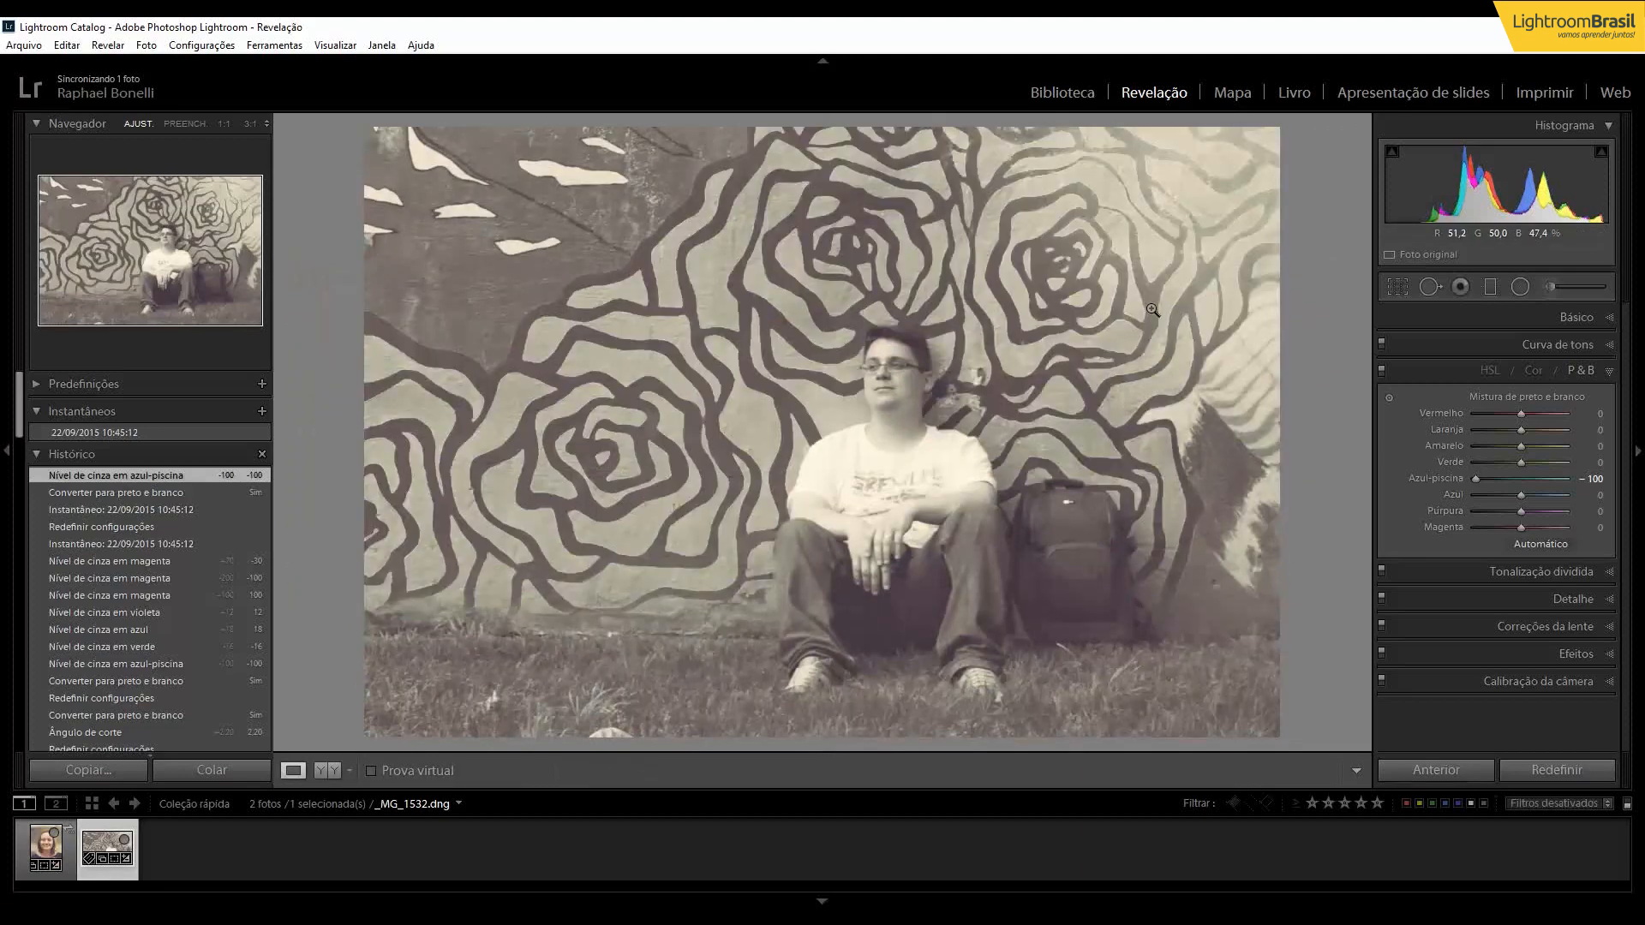
{"action": "key", "text": "backslash"}
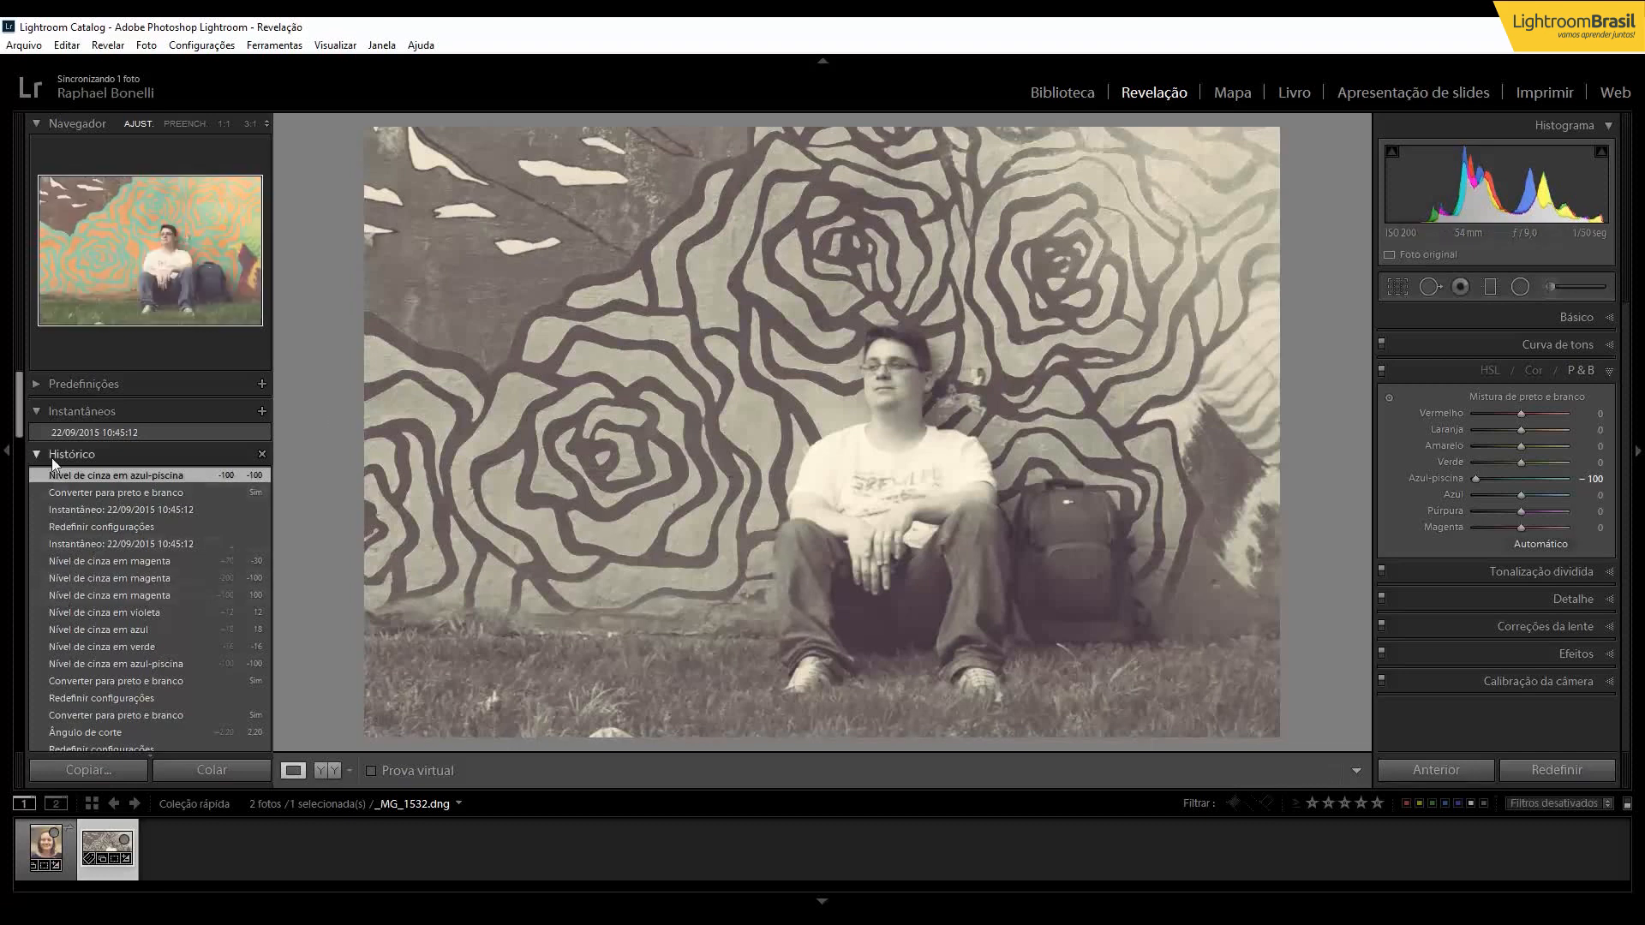
Copy the settings of the earliest history state, the Importar/Tratamento Básico entry, to the Before version
{"action": "left_click_drag", "start_coordinate": [20, 414], "coordinate": [43, 733]}
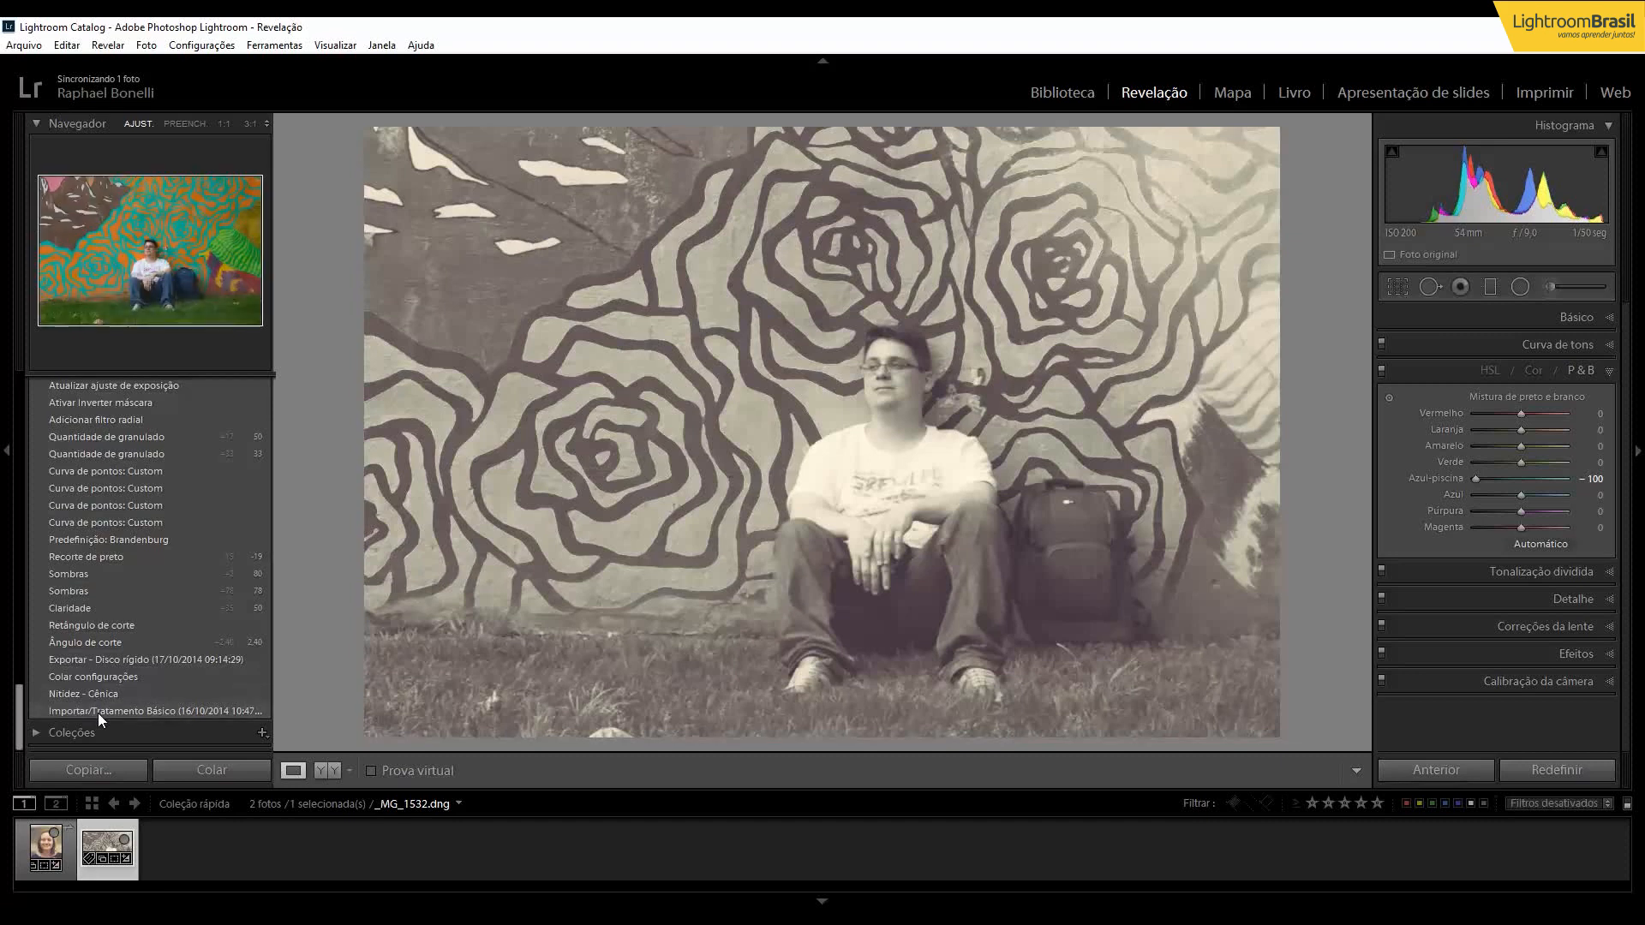
{"action": "right_click", "coordinate": [132, 711]}
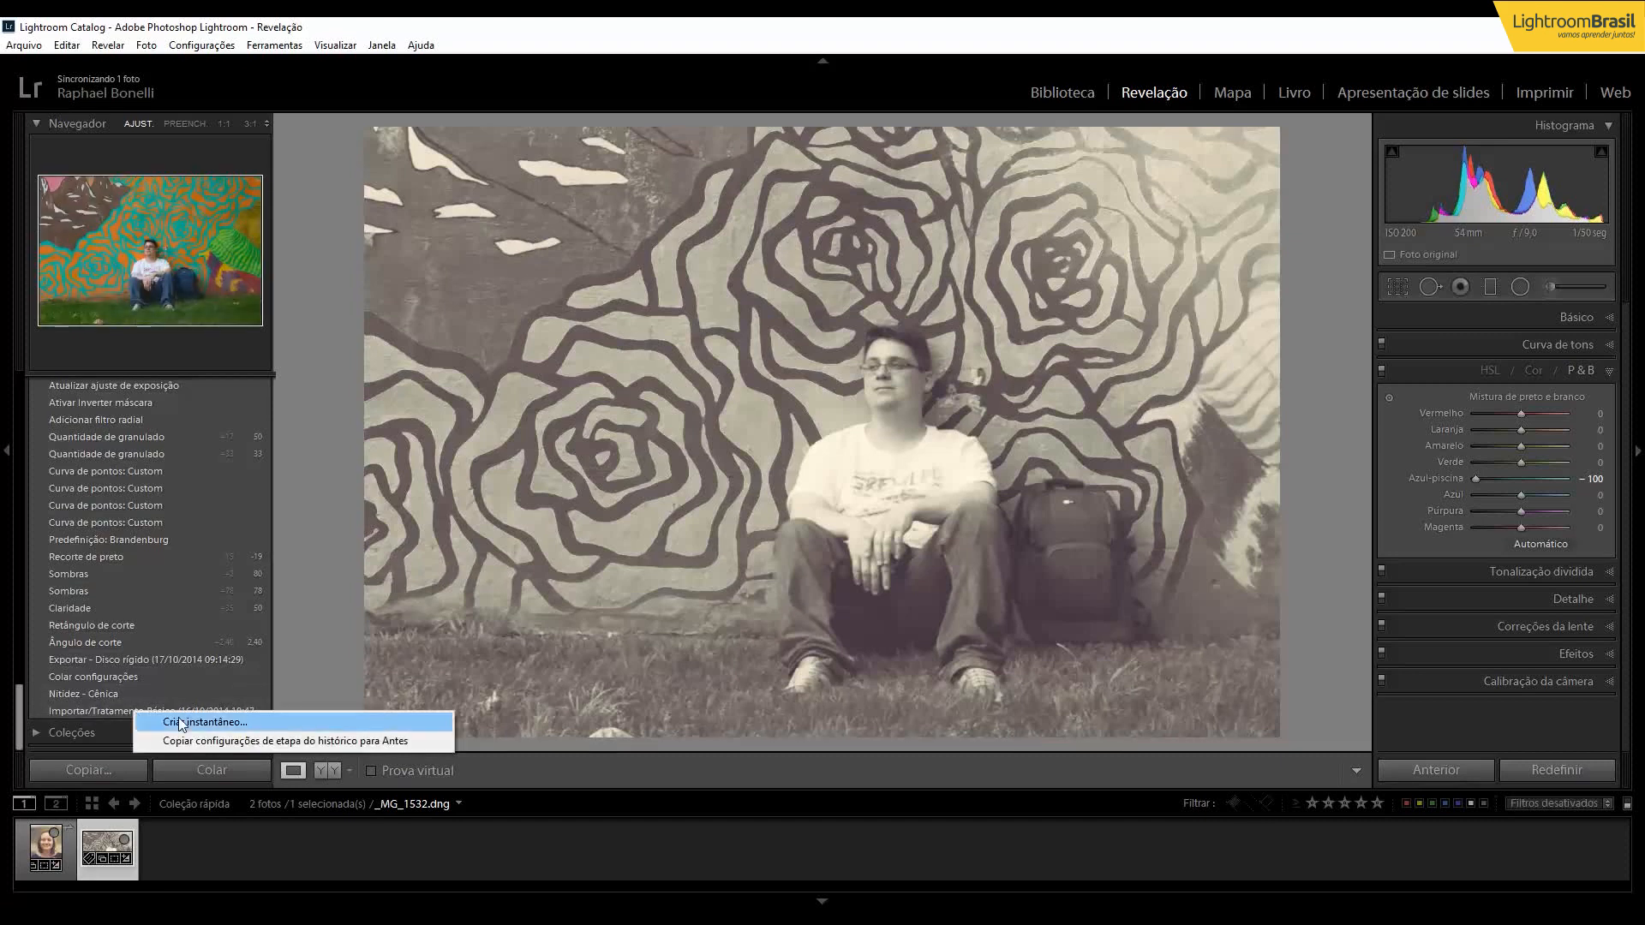
{"action": "left_click", "coordinate": [218, 743]}
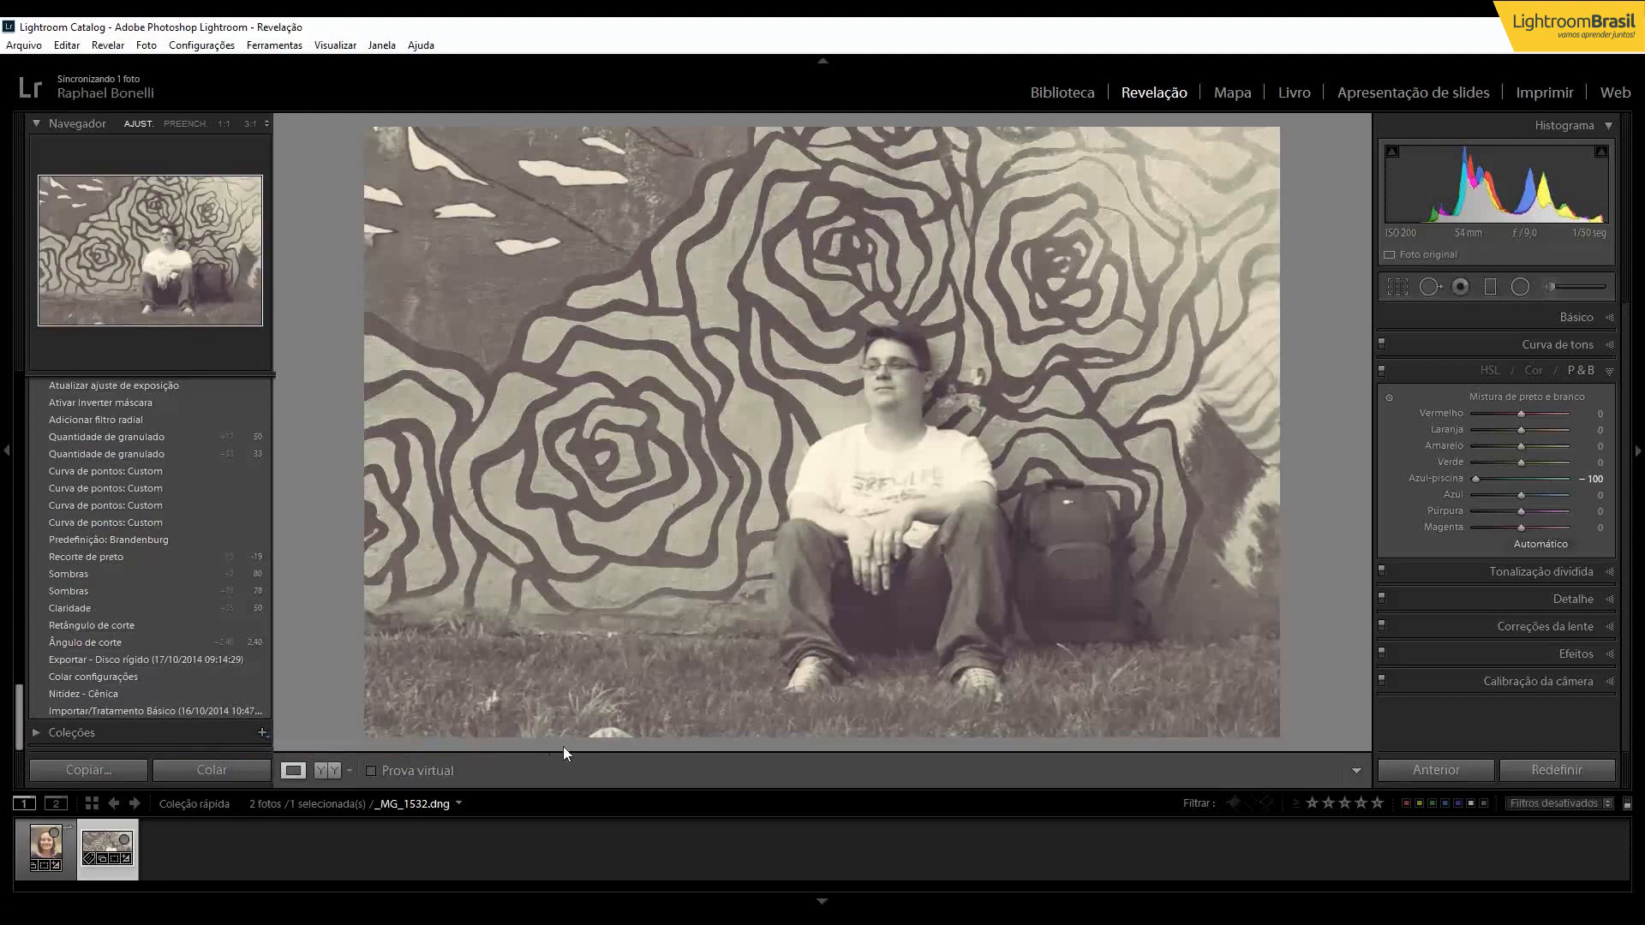
Hide the history sidebar and alternate the loupe view between the Before version and the black-and-white edit, ending on the edit
{"action": "left_click", "coordinate": [8, 471]}
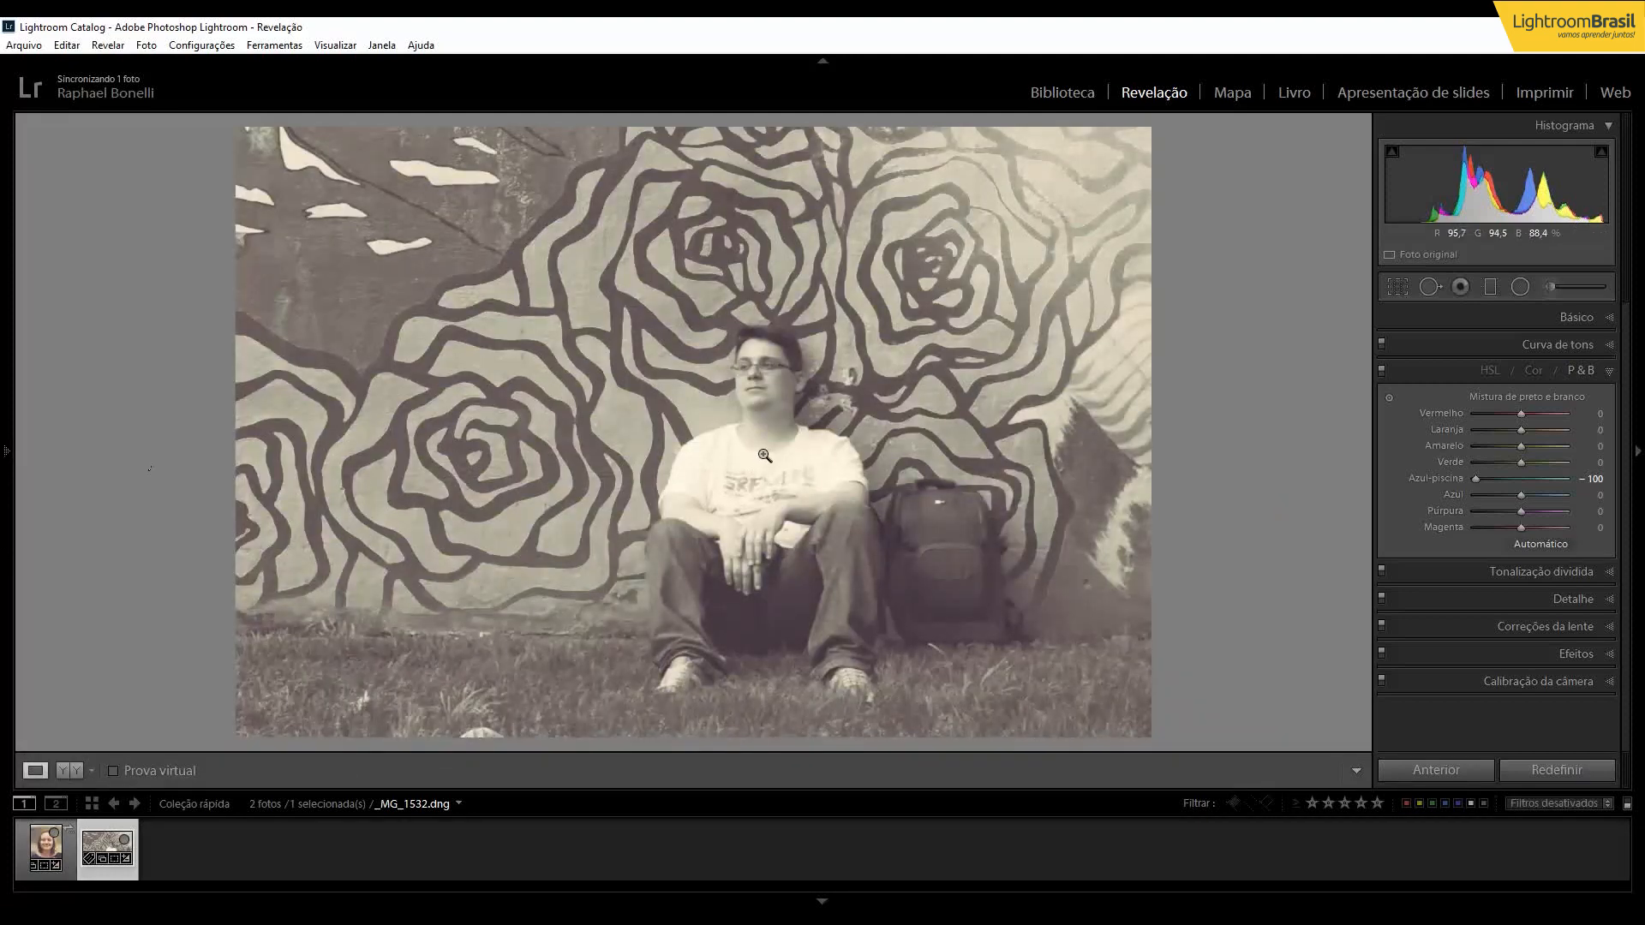
{"action": "key", "text": "backslash"}
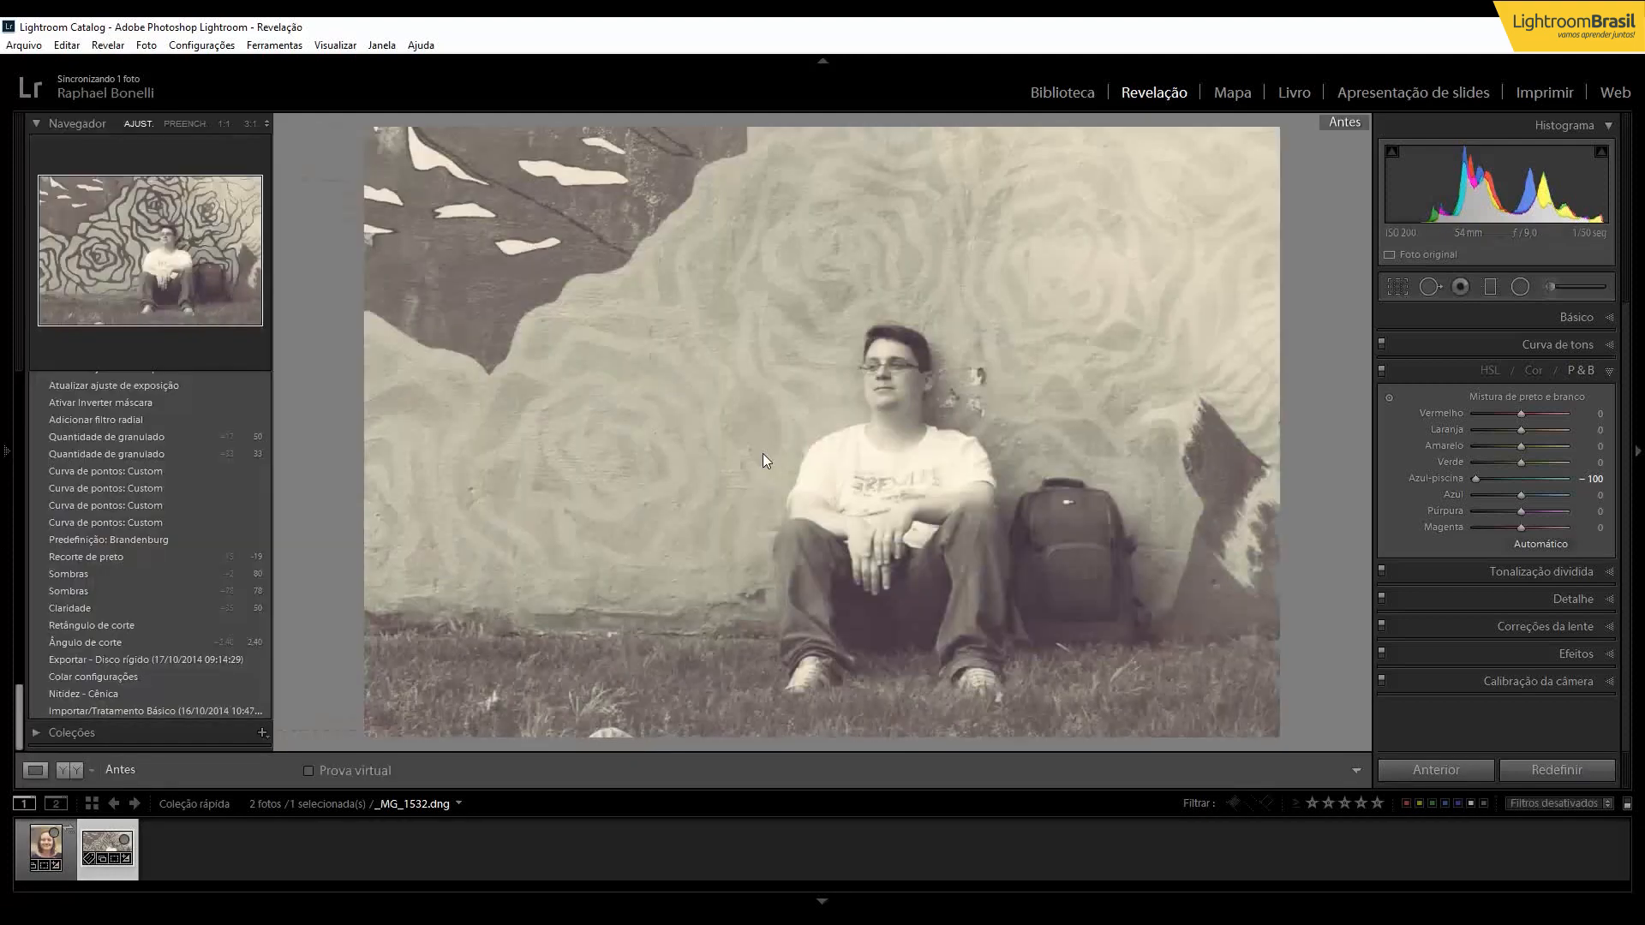
{"action": "key", "text": "backslash"}
{"action": "key", "text": "backslash"}
{"action": "key", "text": "backslash"}
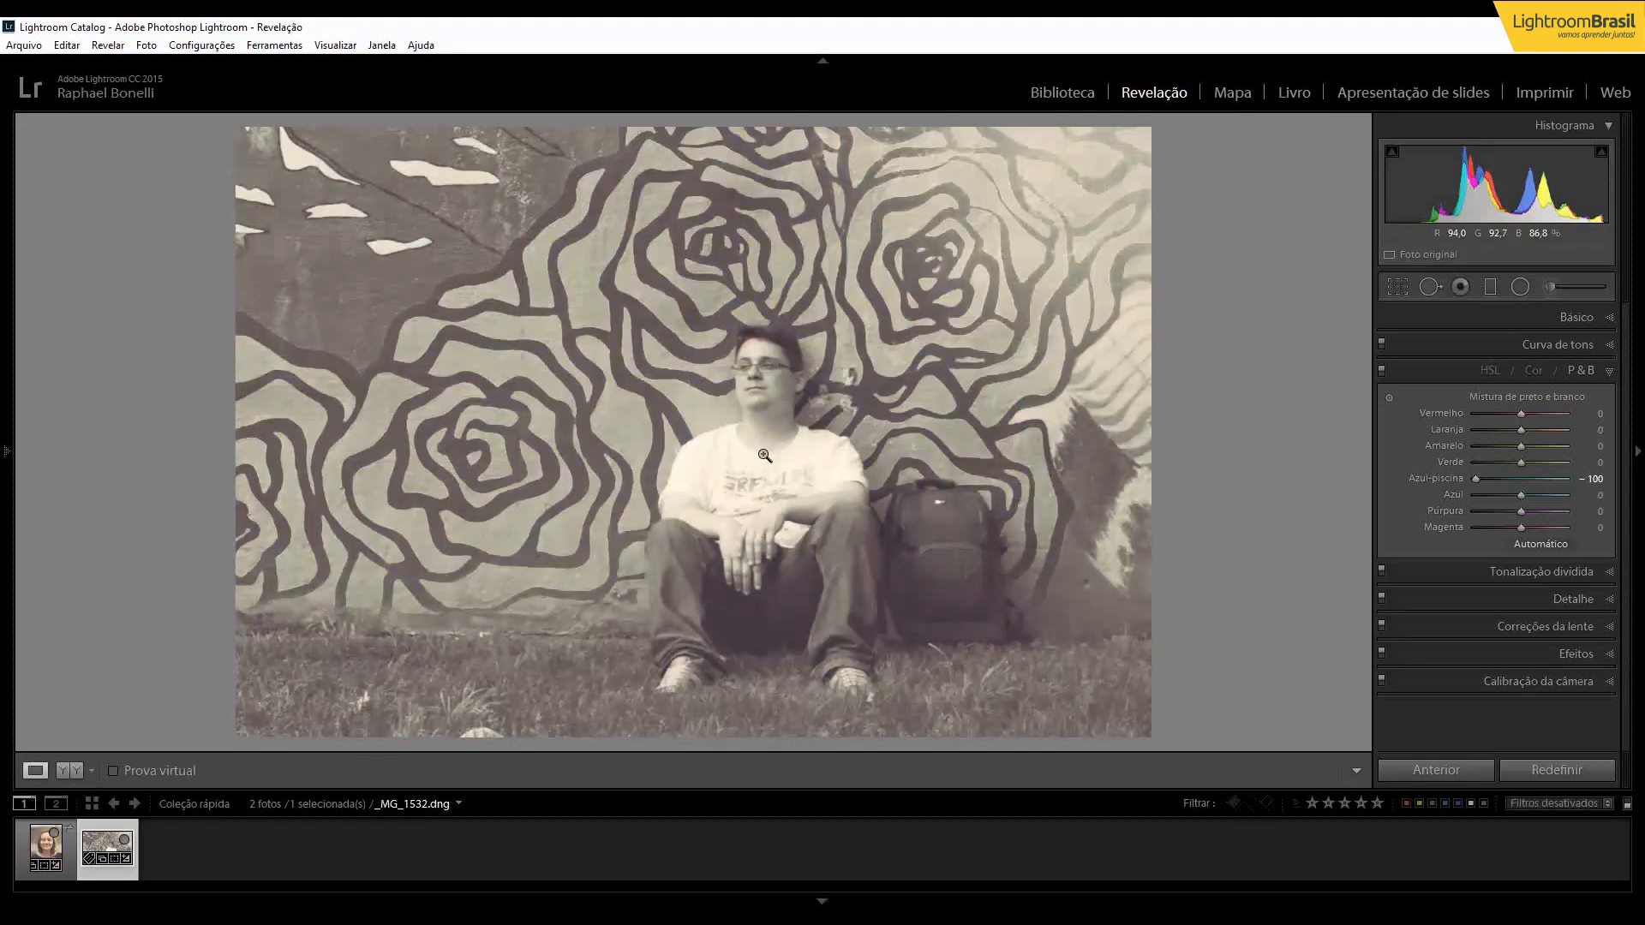